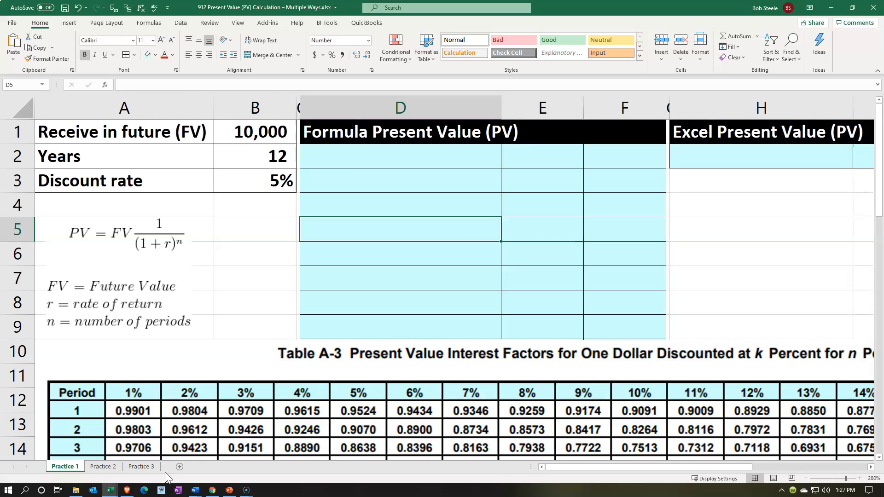
- Look over the Practice 2 and Practice 3 worksheets and return to the Practice 1 worksheet
{"action": "left_click", "coordinate": [111, 468]}
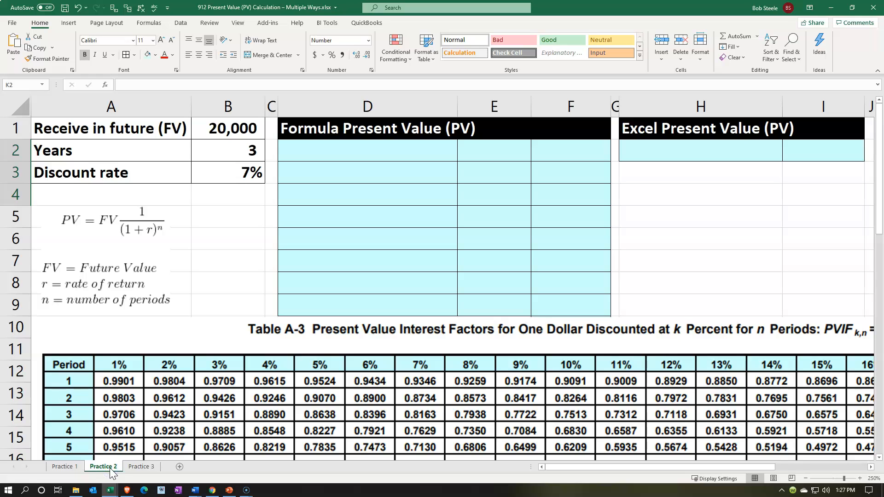
{"action": "left_click", "coordinate": [131, 467]}
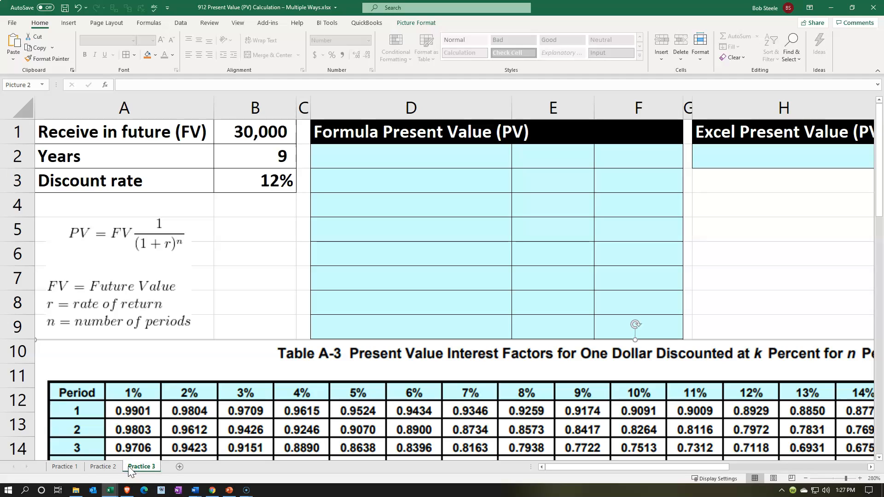
{"action": "left_click", "coordinate": [73, 466]}
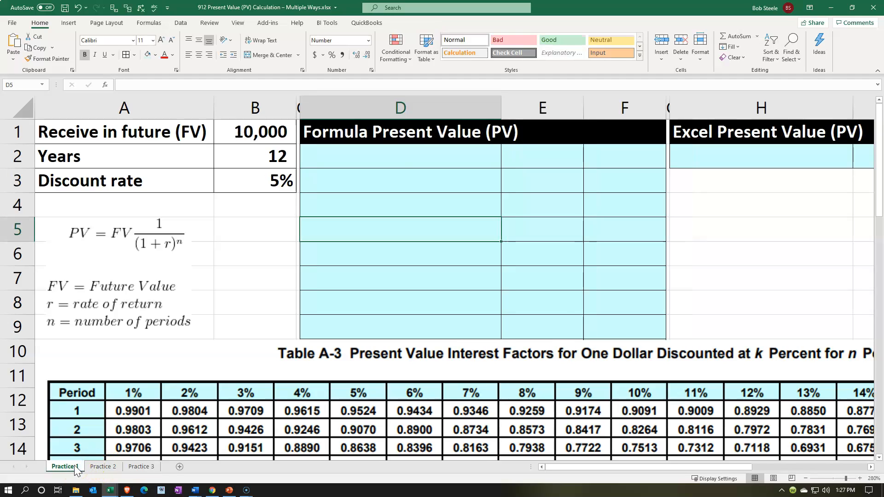
{"action": "left_click", "coordinate": [326, 281]}
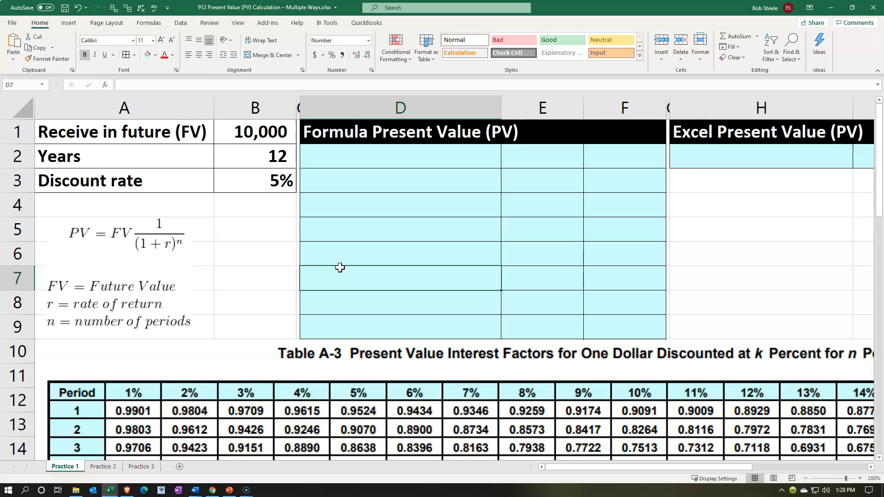
- Review the future value, years and discount rate inputs in cells B1 to B3 of the Practice 1 sheet
{"action": "left_click", "coordinate": [270, 137]}
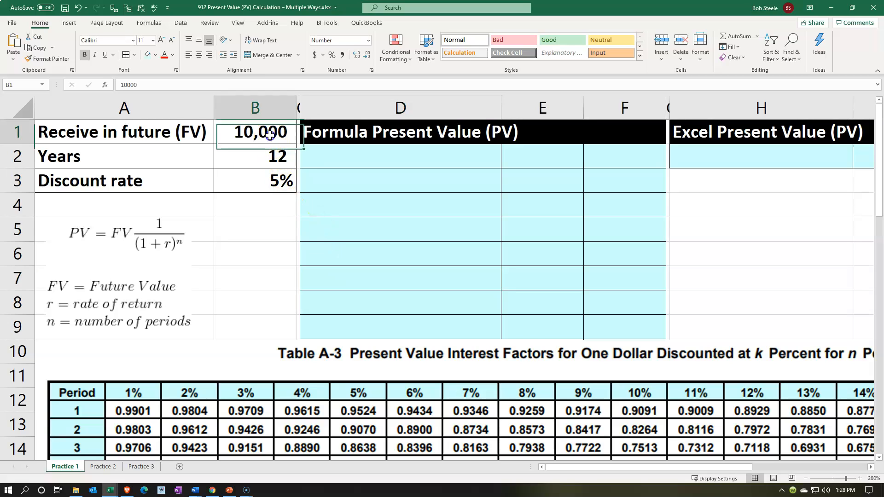
{"action": "left_click", "coordinate": [258, 160]}
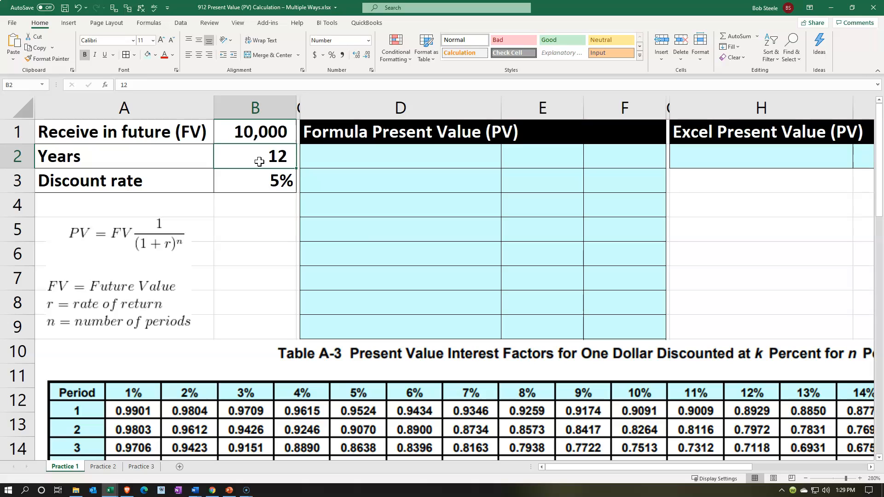
{"action": "left_click", "coordinate": [255, 178]}
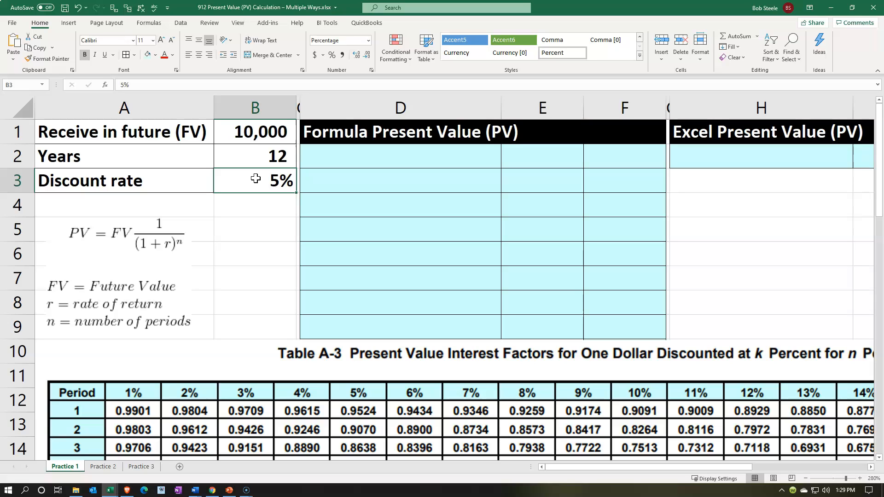
{"action": "left_click", "coordinate": [253, 133]}
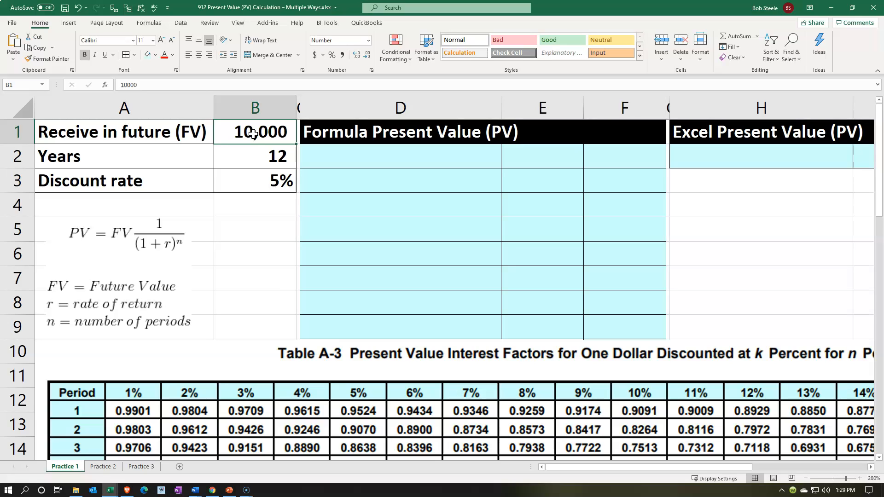
{"action": "left_click", "coordinate": [272, 198]}
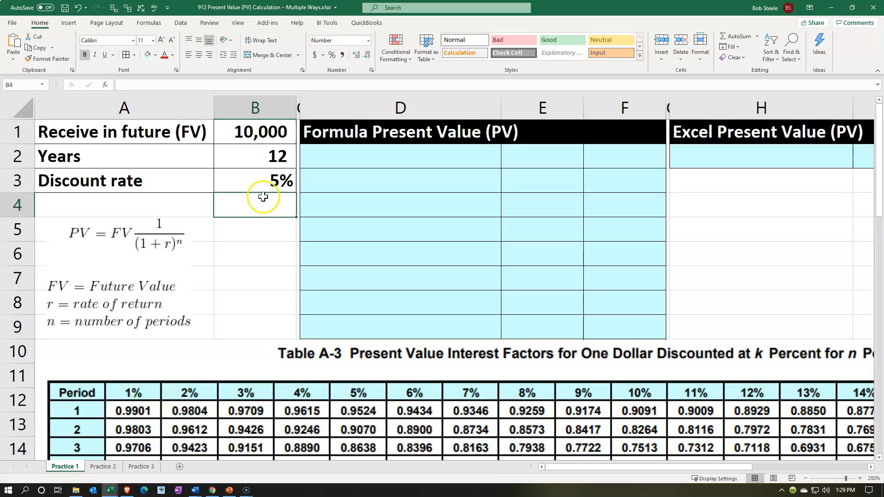
{"action": "left_click", "coordinate": [250, 180]}
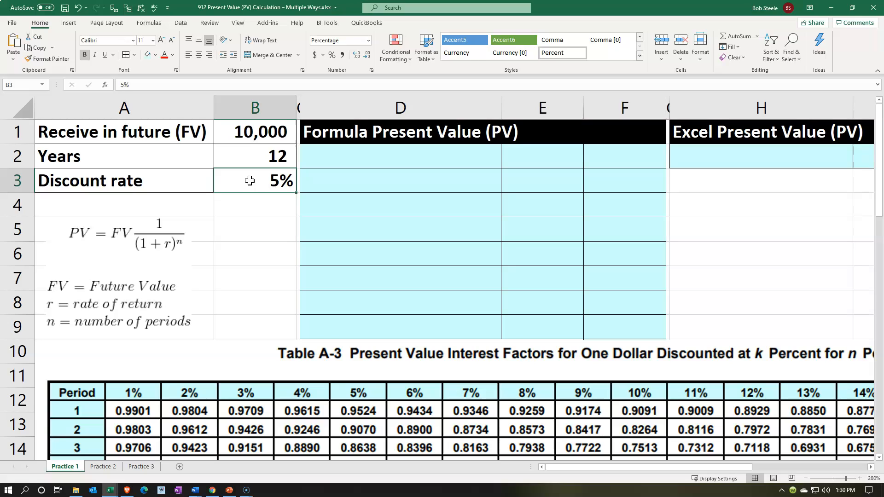
{"action": "left_click", "coordinate": [250, 186]}
{"action": "left_click", "coordinate": [246, 134]}
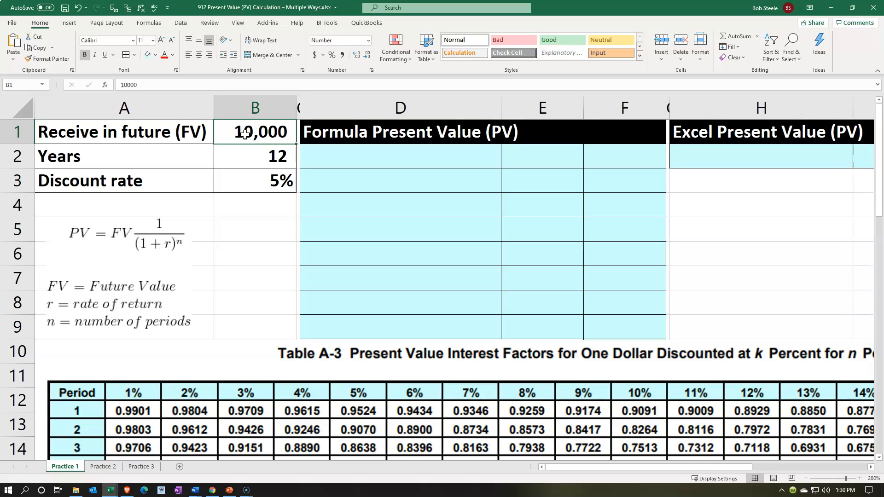
{"action": "left_click", "coordinate": [243, 178]}
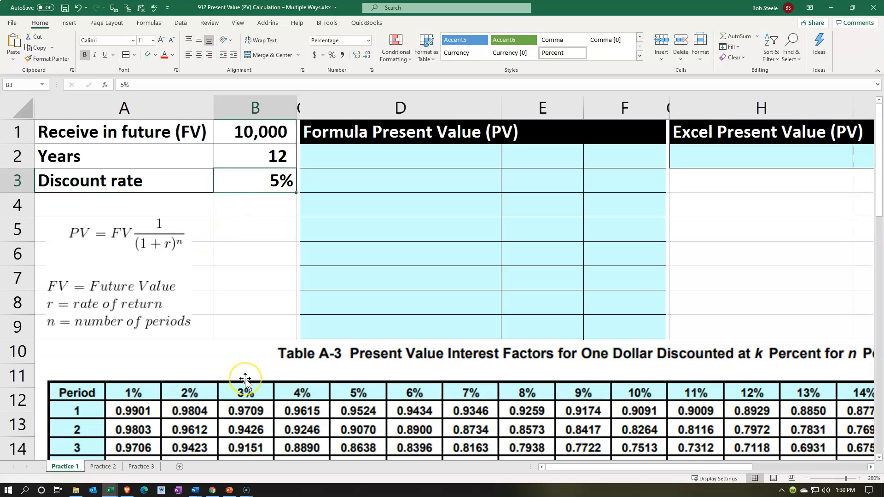
- Label D2 "Future value (FV)" and link F2 to the future amount in B1
{"action": "left_click", "coordinate": [354, 164]}
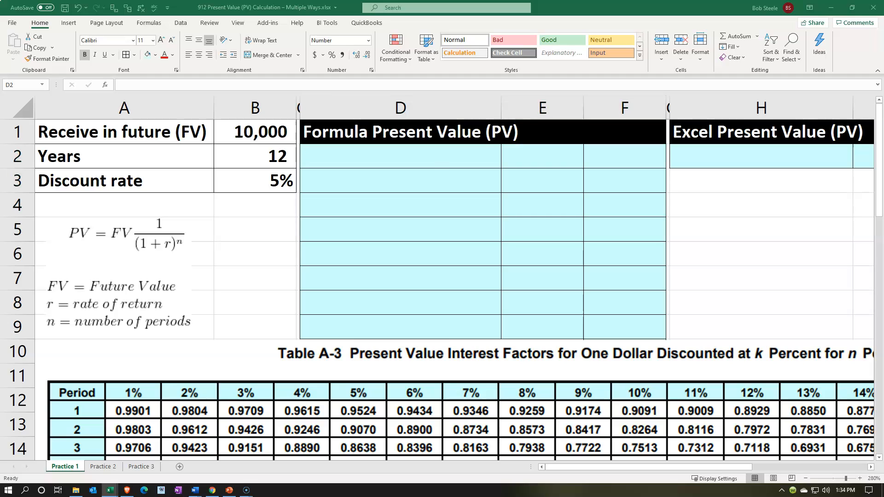
{"action": "type", "text": "Future value (FV)"}
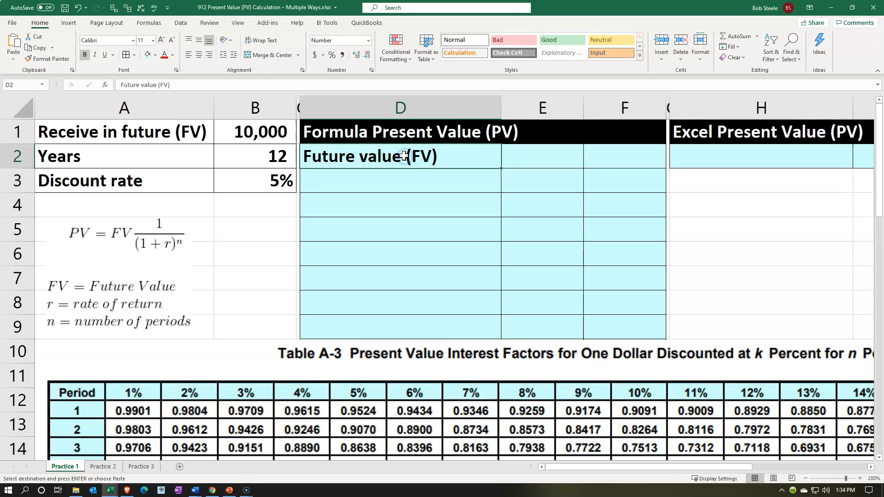
{"action": "key", "text": "Right"}
{"action": "key", "text": "Right"}
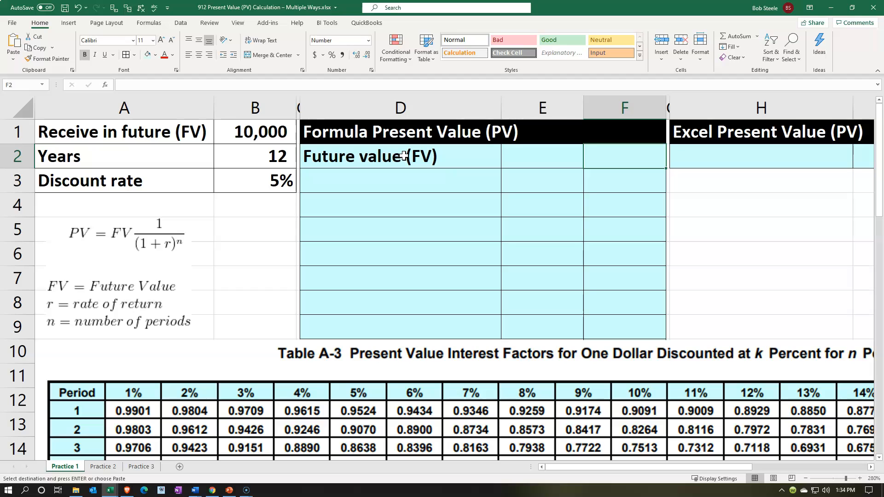
{"action": "type", "text": "="}
{"action": "key", "text": "Left"}
{"action": "key", "text": "Left"}
{"action": "key", "text": "Left"}
{"action": "key", "text": "Left"}
{"action": "key", "text": "Up"}
{"action": "key", "text": "Return"}
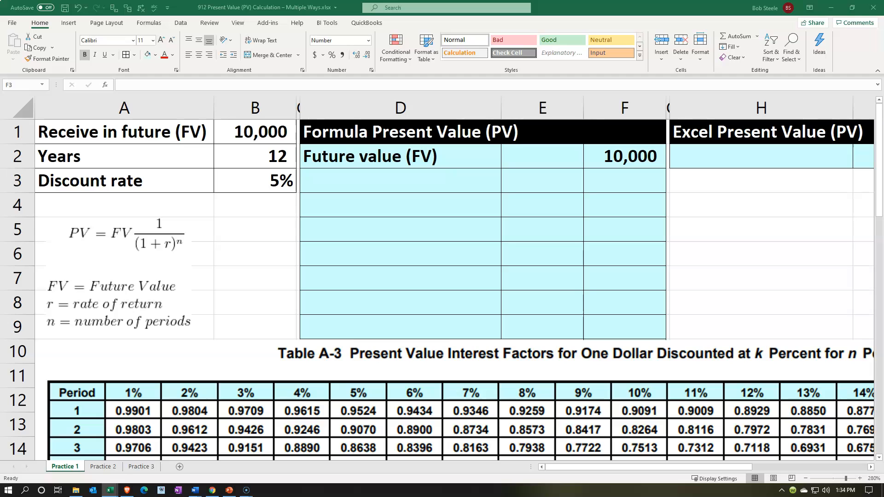
- Paste the heading "(1 + r) ^ n (periods):" into D3 and enter 1 in E4
{"action": "left_click", "coordinate": [355, 181]}
{"action": "type", "text": "(1 + r) ^ n (periods):"}
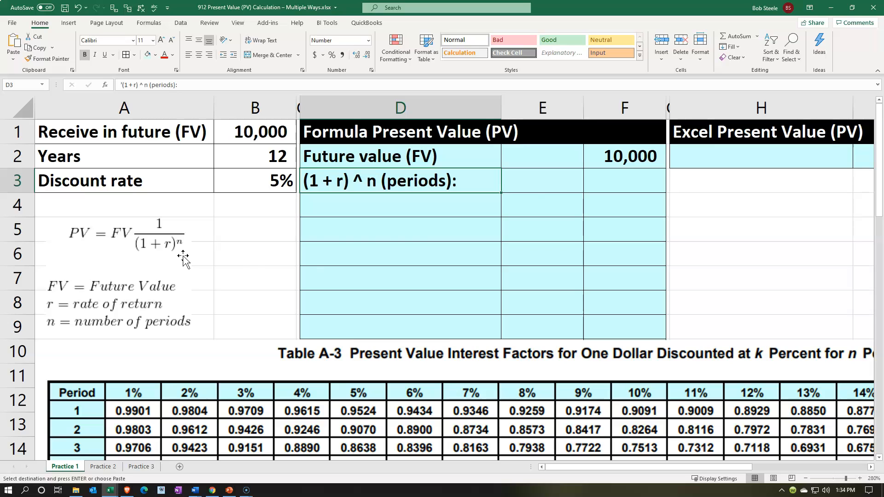
{"action": "left_click", "coordinate": [534, 208]}
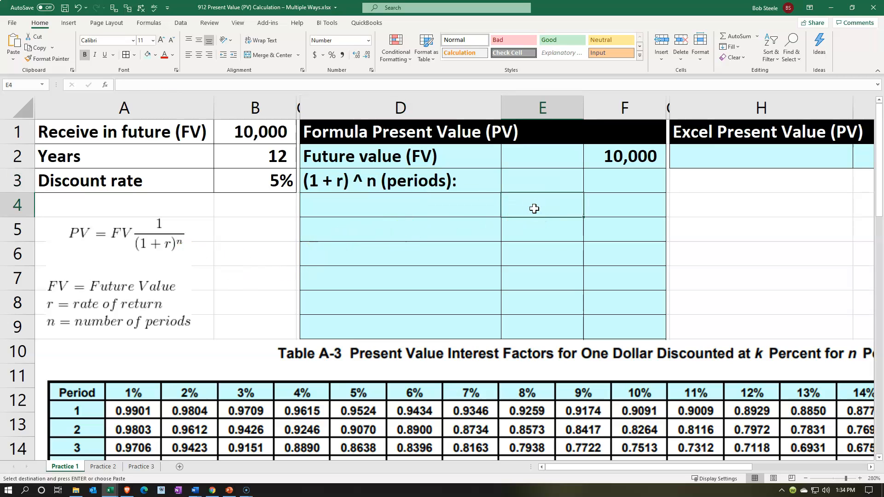
{"action": "type", "text": "1"}
{"action": "key", "text": "Return"}
- Label D5 "Rate" and link E5 to the discount rate in B3
{"action": "key", "text": "Left"}
{"action": "type", "text": "Rate"}
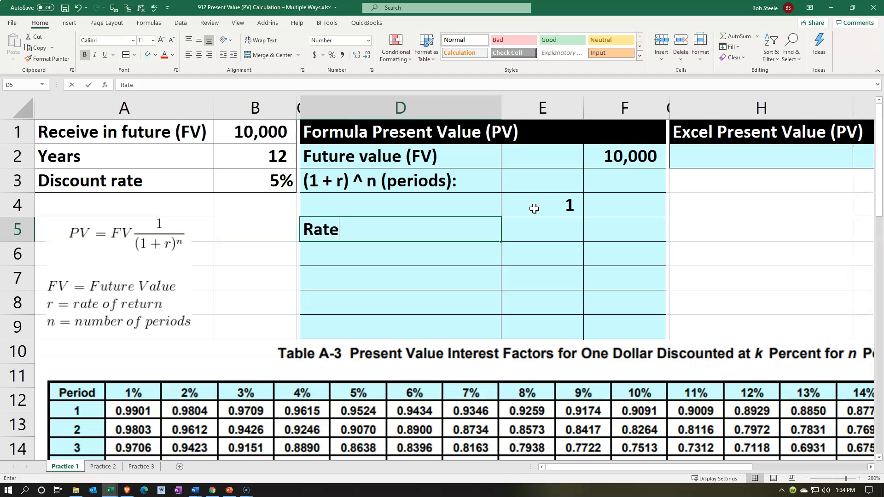
{"action": "key", "text": "Right"}
{"action": "type", "text": "="}
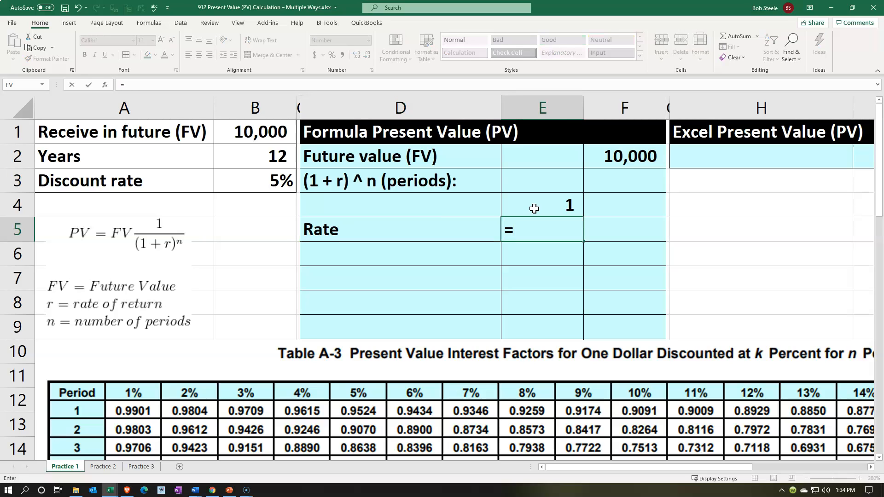
{"action": "key", "text": "Left"}
{"action": "key", "text": "Left"}
{"action": "key", "text": "Left"}
{"action": "key", "text": "Up"}
{"action": "key", "text": "Up"}
{"action": "key", "text": "Return"}
- Format the rate in E5 as a percentage and underline it
{"action": "key", "text": "Up"}
{"action": "key", "text": "Right"}
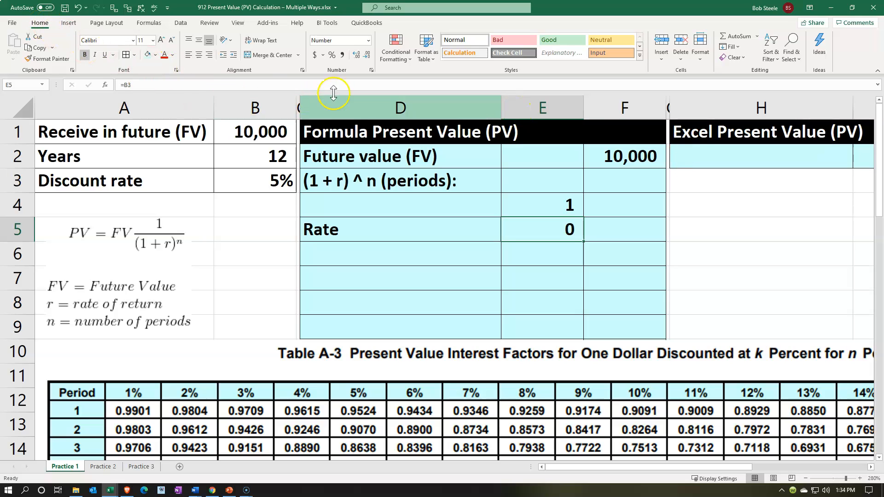
{"action": "left_click", "coordinate": [331, 54]}
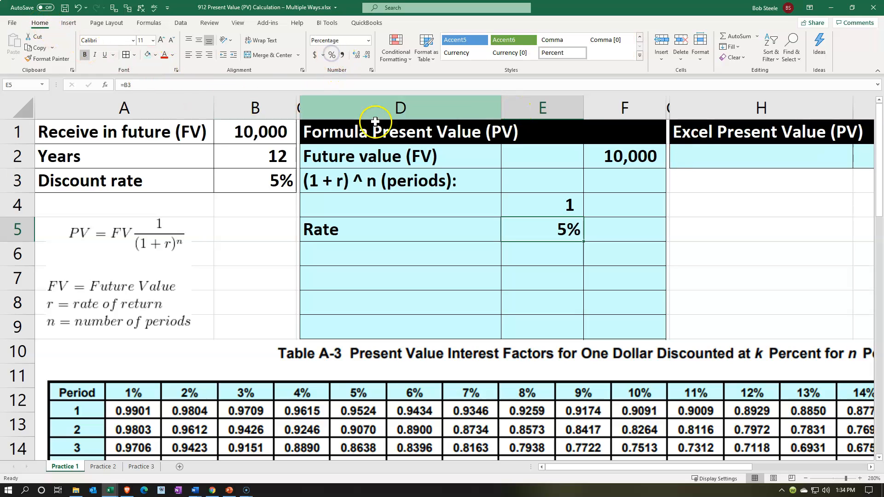
{"action": "left_click", "coordinate": [105, 54]}
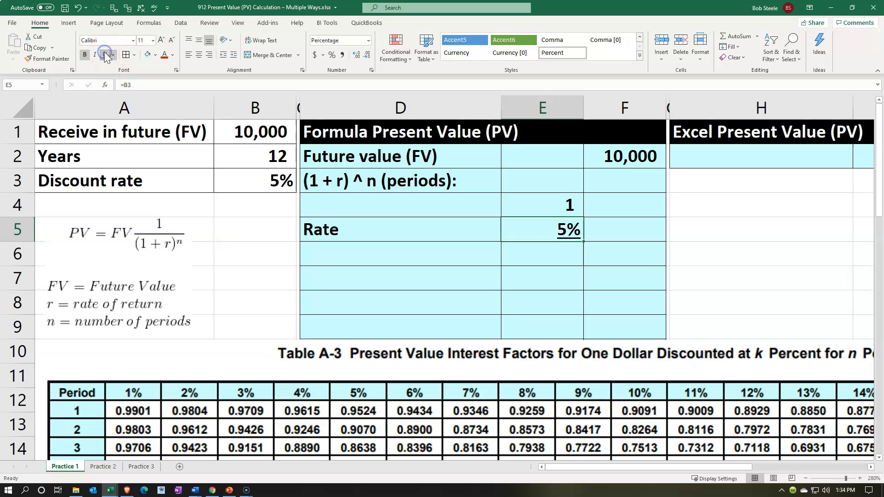
- Paste the label "(1+r)" into D6 below the Rate label
{"action": "left_click", "coordinate": [429, 253]}
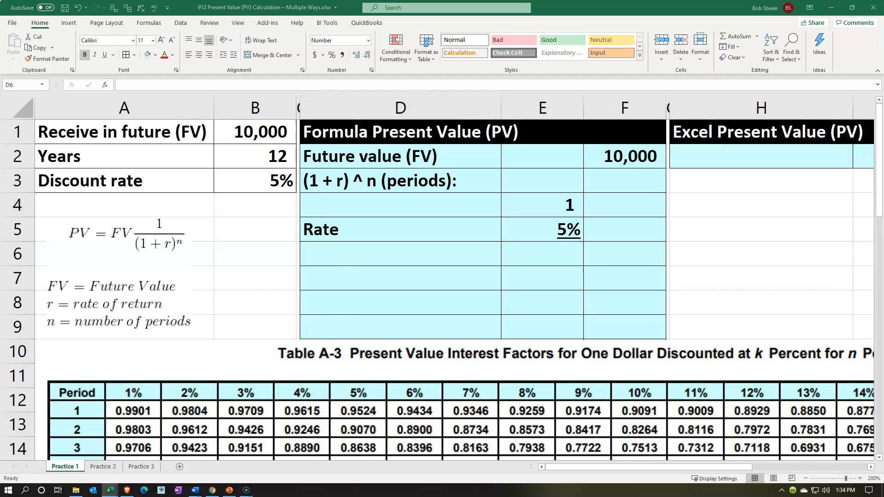
{"action": "left_click", "coordinate": [341, 258]}
{"action": "type", "text": "(1+r)"}
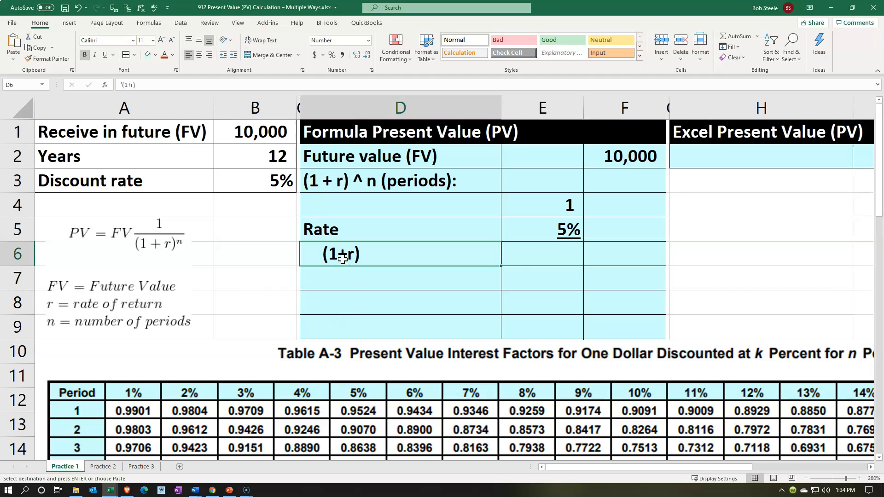
- Sum E4:E5 in cell E6 and format the result as a percentage
{"action": "key", "text": "Right"}
{"action": "type", "text": "=sum("}
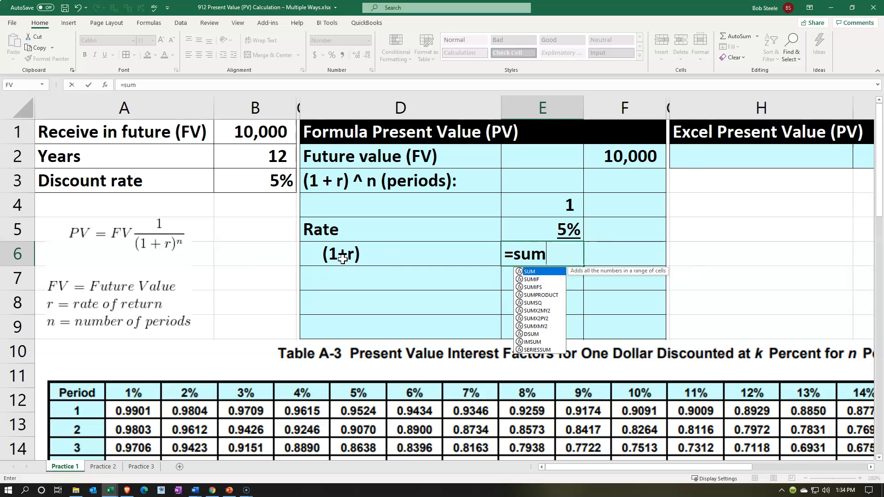
{"action": "key", "text": "Up"}
{"action": "key", "text": "shift+Up"}
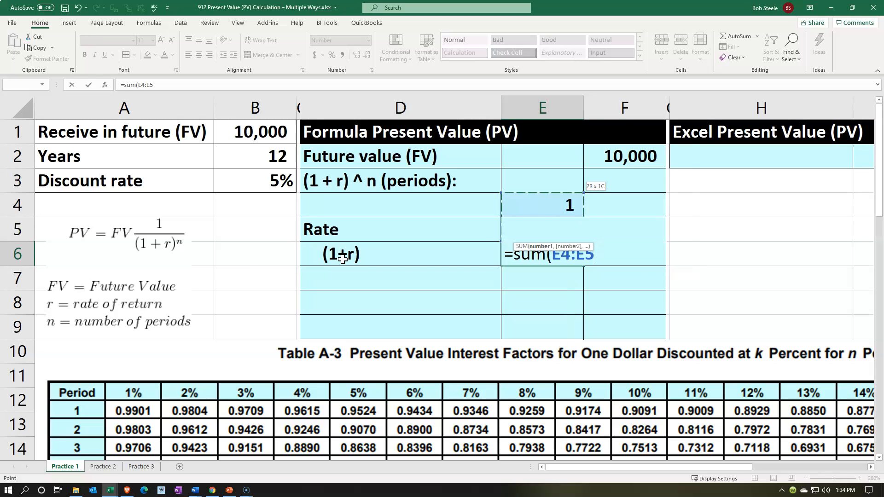
{"action": "key", "text": "ctrl+Return"}
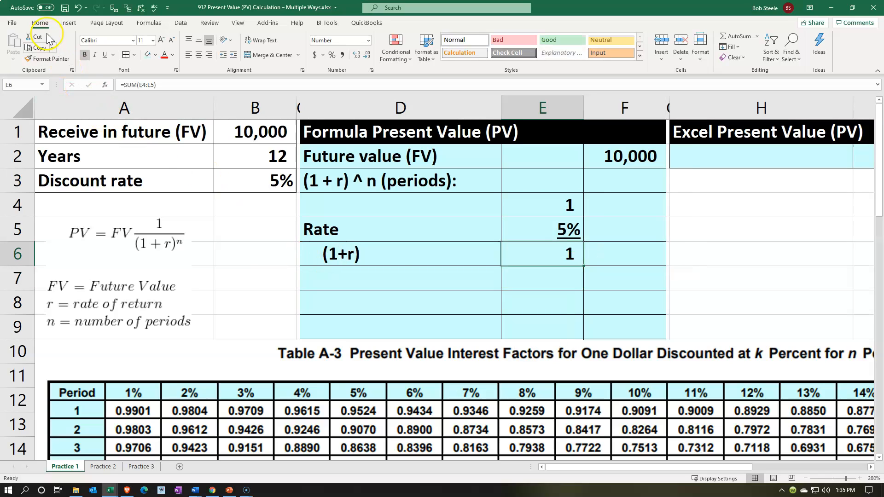
{"action": "left_click", "coordinate": [332, 55]}
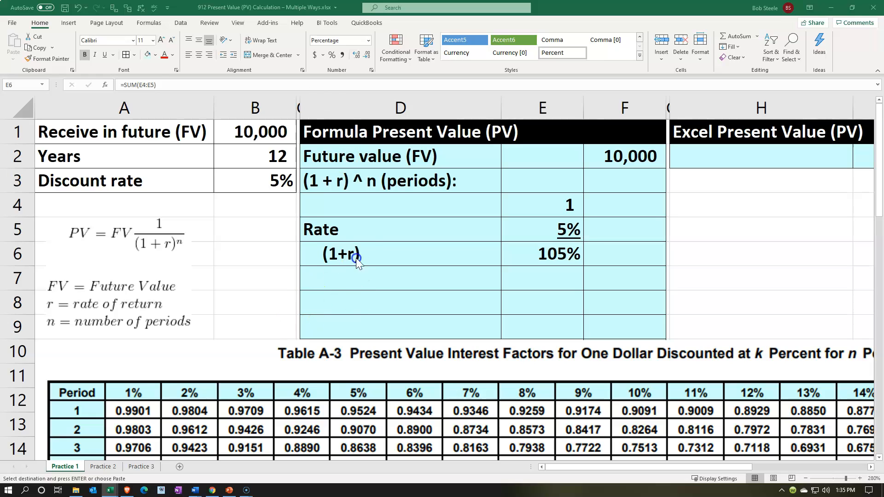
- Paste the label "To n (periods)" into D7 and remove the indent from the labels in D6:D7
{"action": "left_click", "coordinate": [353, 276]}
{"action": "type", "text": "To n (periods)"}
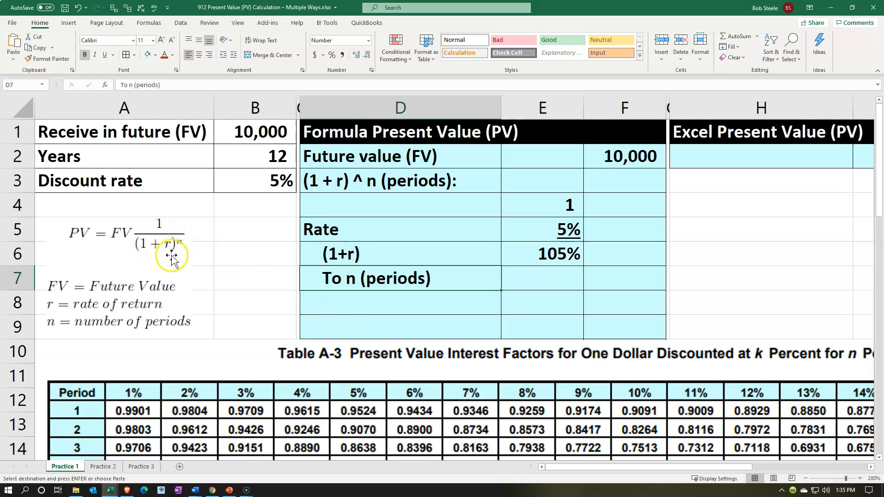
{"action": "left_click_drag", "start_coordinate": [349, 251], "coordinate": [348, 276]}
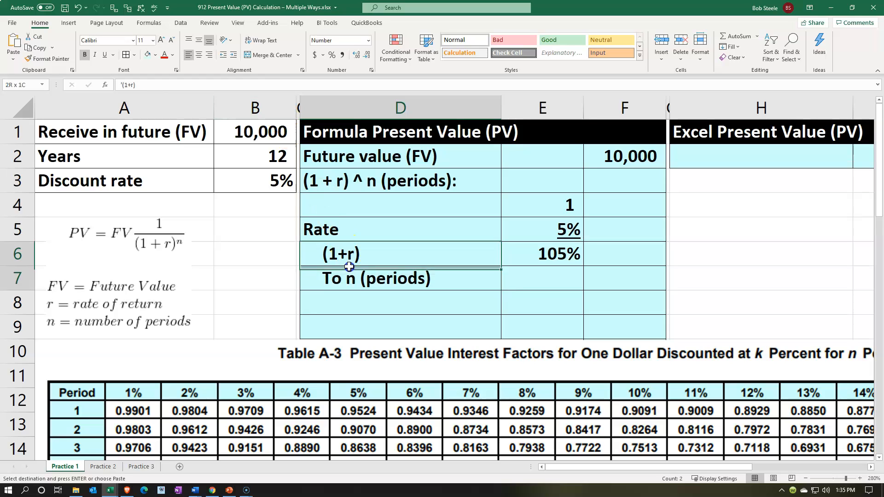
{"action": "left_click", "coordinate": [223, 55]}
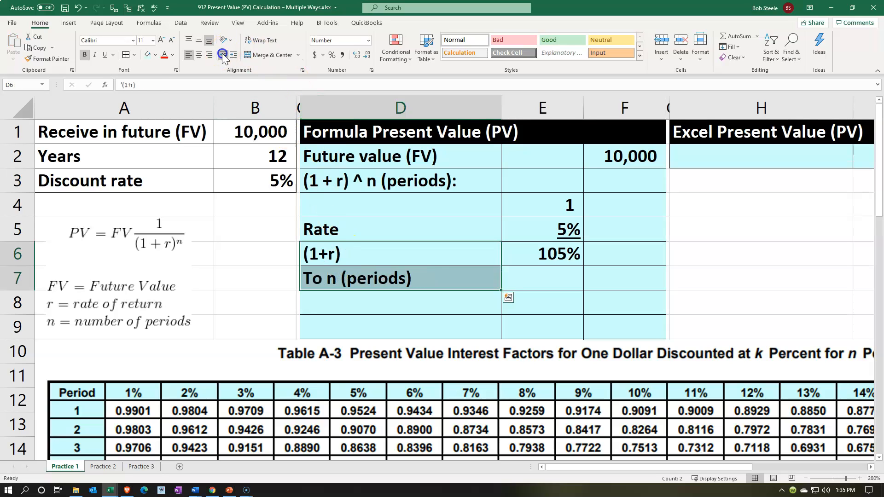
- Link E7 to the number of years in B2
{"action": "left_click", "coordinate": [524, 276]}
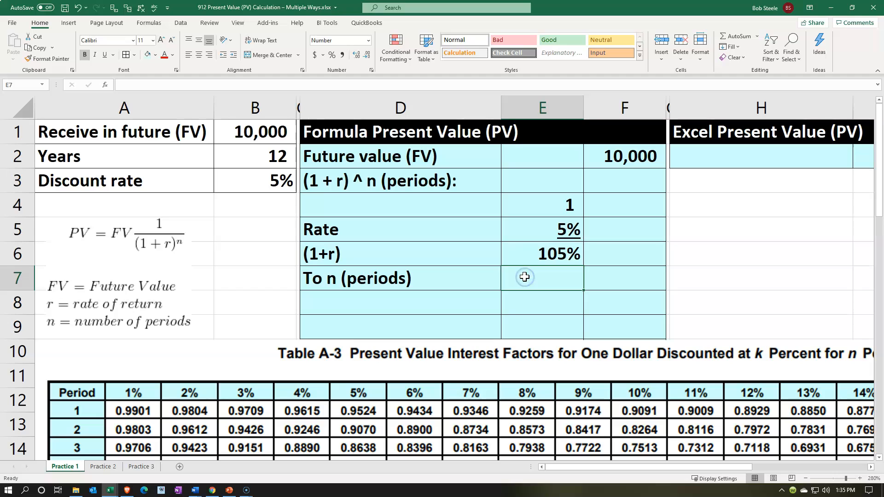
{"action": "type", "text": "="}
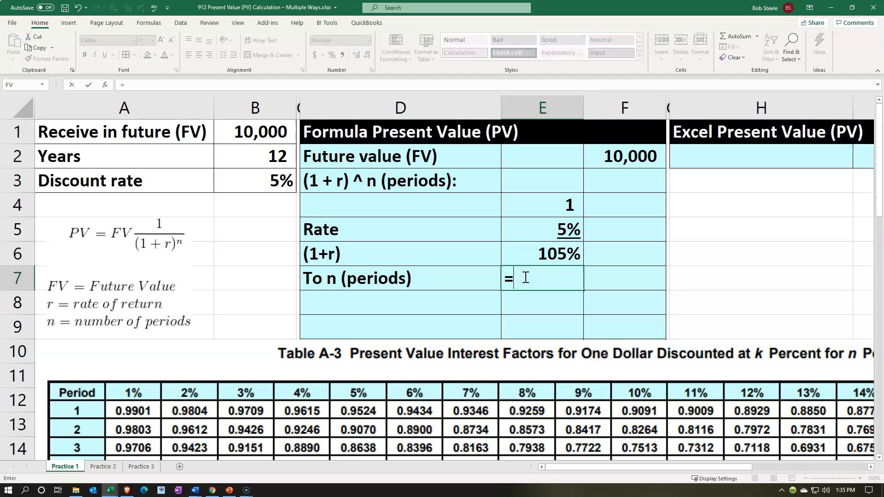
{"action": "left_click", "coordinate": [255, 161]}
{"action": "key", "text": "Return"}
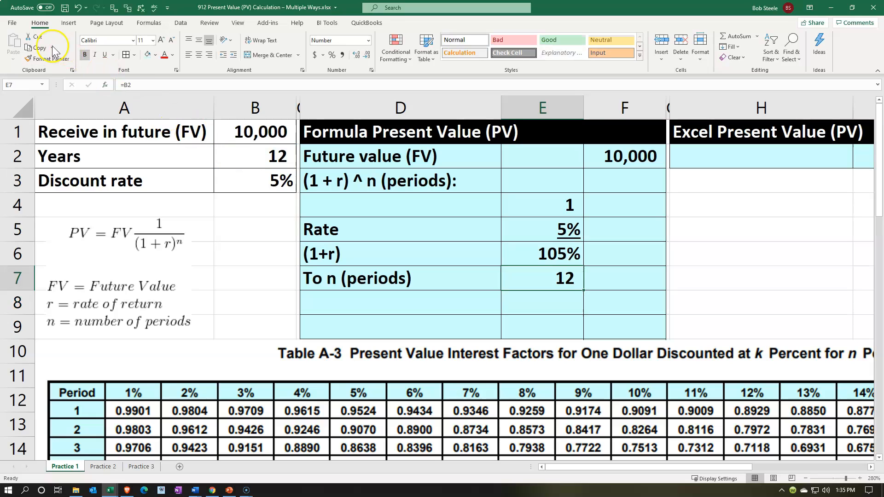
- Underline the value in E7 and paste the label "(1 + r) ^ n (periods)" into D8
{"action": "left_click", "coordinate": [104, 55]}
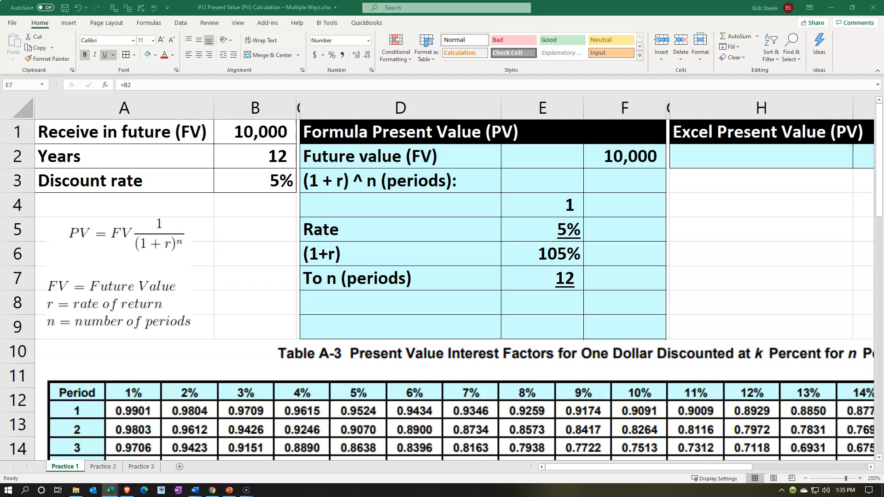
{"action": "right_click", "coordinate": [364, 307]}
{"action": "left_click", "coordinate": [404, 106]}
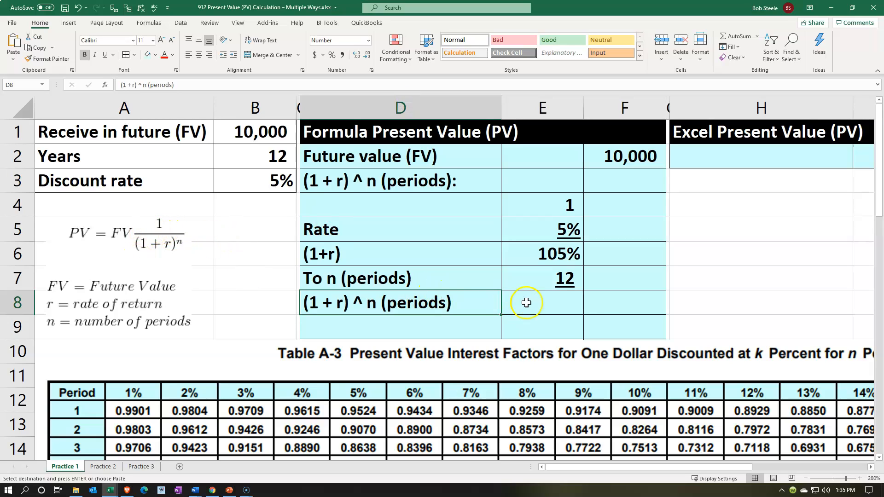
- Raise the (1+r) value in E6 to the power of the periods in E7 with a formula in F8
{"action": "left_click", "coordinate": [598, 305]}
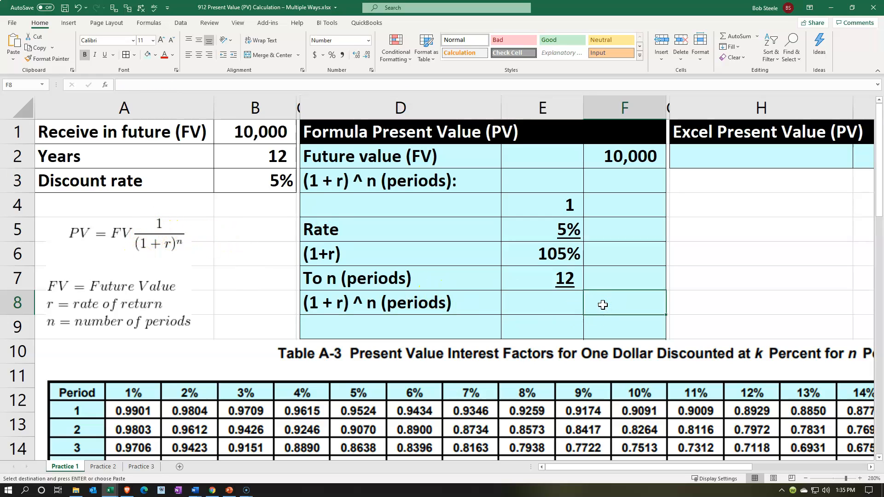
{"action": "type", "text": "="}
{"action": "key", "text": "Up"}
{"action": "key", "text": "Left"}
{"action": "key", "text": "Up"}
{"action": "type", "text": "*"}
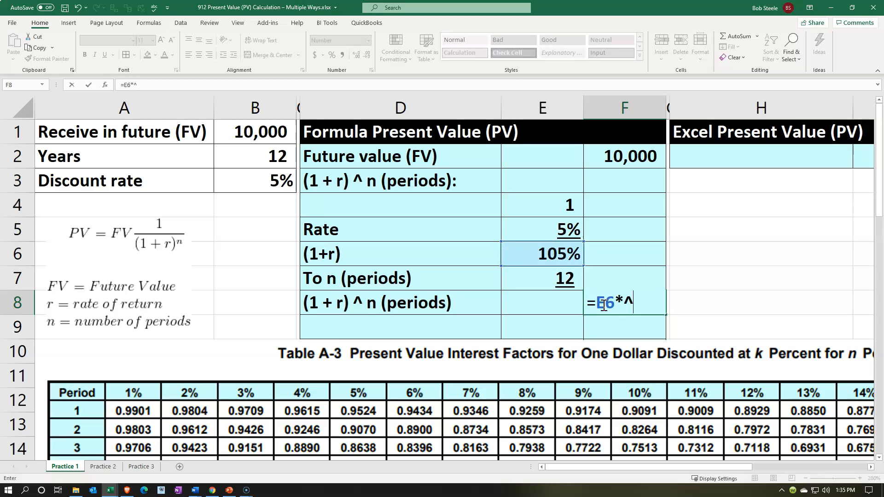
{"action": "type", "text": "^"}
{"action": "key", "text": "BackSpace"}
{"action": "key", "text": "BackSpace"}
{"action": "type", "text": "^"}
{"action": "left_click", "coordinate": [556, 276]}
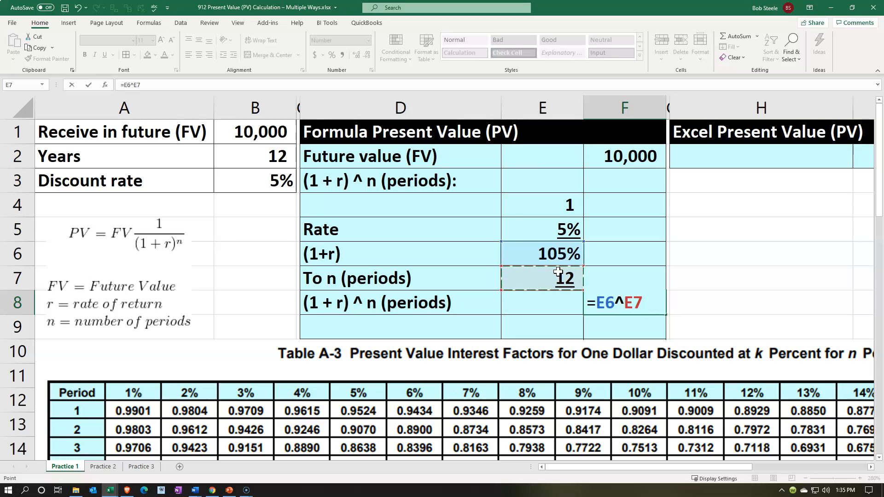
{"action": "key", "text": "ctrl+Return"}
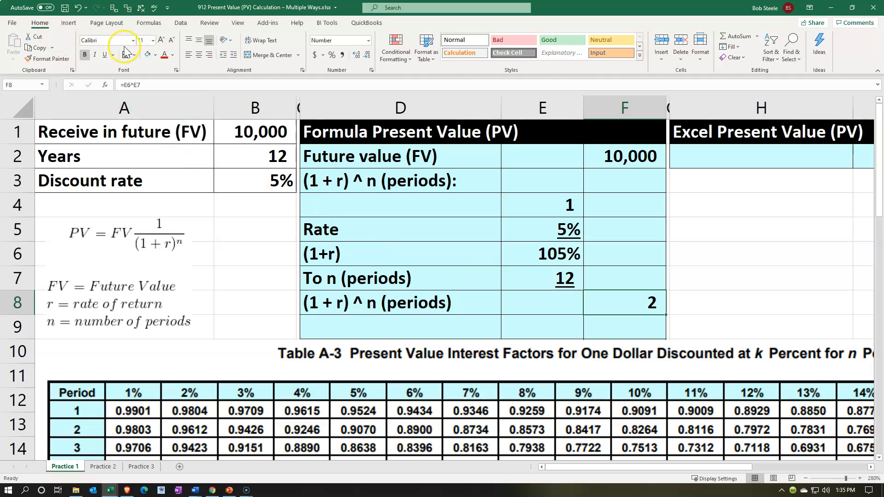
- Format the result in F8 to show five decimal places
{"action": "left_click", "coordinate": [356, 55]}
{"action": "left_click", "coordinate": [355, 55]}
{"action": "left_click", "coordinate": [356, 55]}
{"action": "left_click", "coordinate": [353, 55]}
{"action": "left_click", "coordinate": [353, 54]}
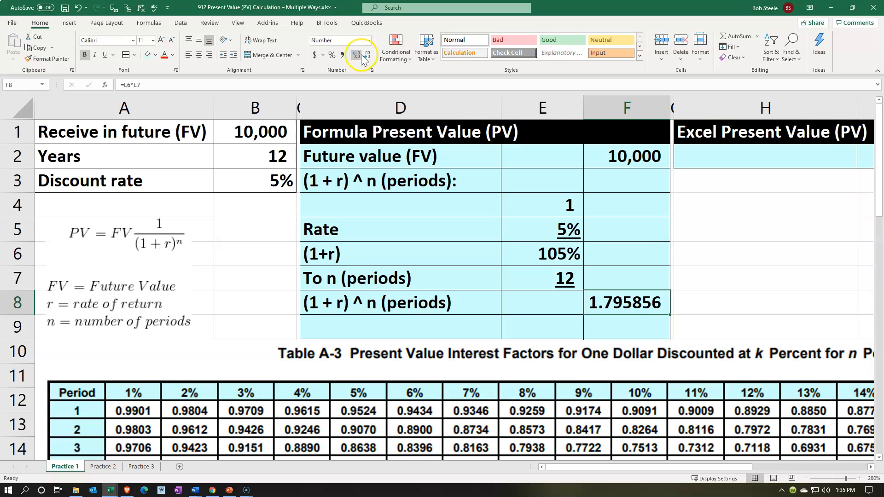
{"action": "left_click", "coordinate": [367, 54]}
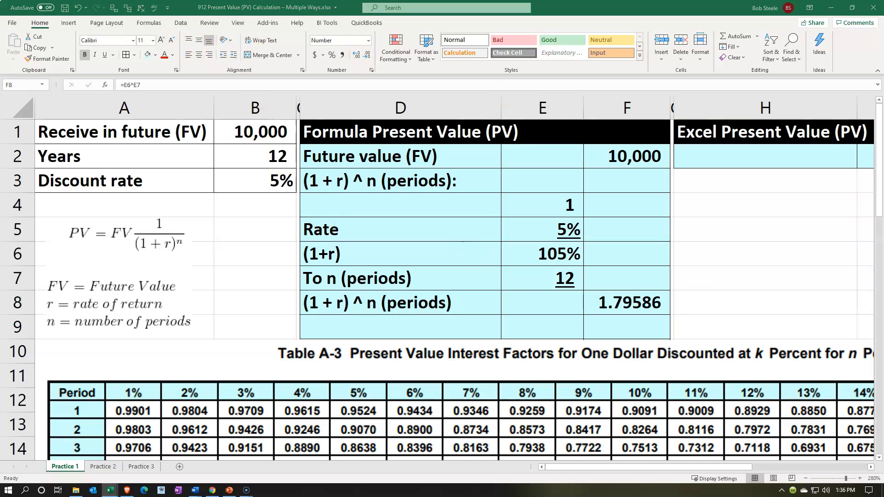
- Add the label "Present value (PV)" in D9 and move to F9
{"action": "key", "text": "ctrl+c"}
{"action": "left_click", "coordinate": [400, 318]}
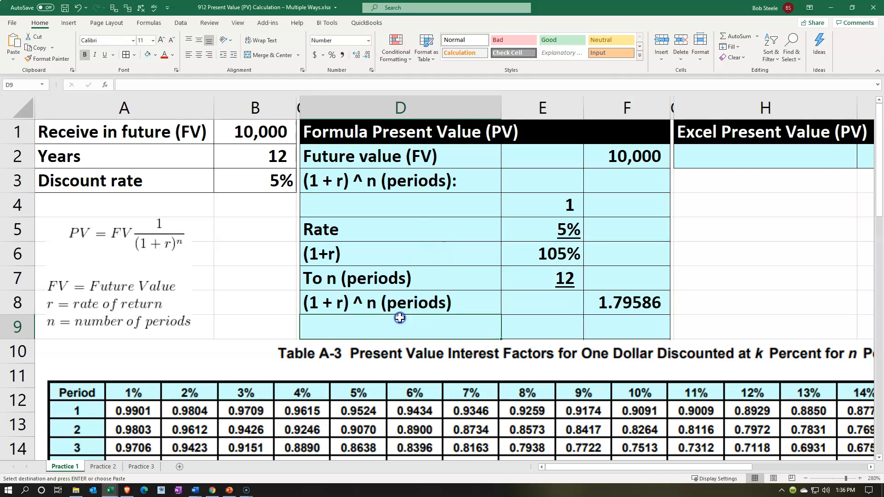
{"action": "type", "text": "Present value (PV)"}
{"action": "key", "text": "Tab"}
{"action": "key", "text": "Tab"}
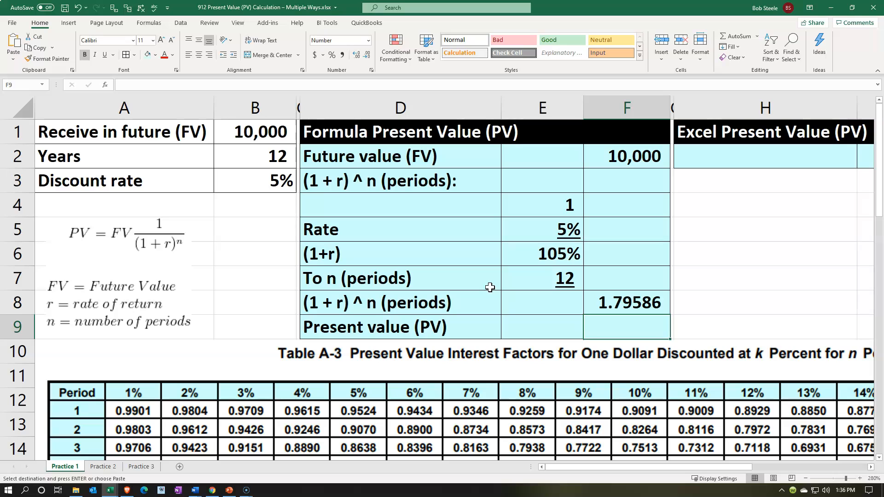
- Calculate the present value in F9 by dividing the future value in F2 by F8
{"action": "type", "text": "="}
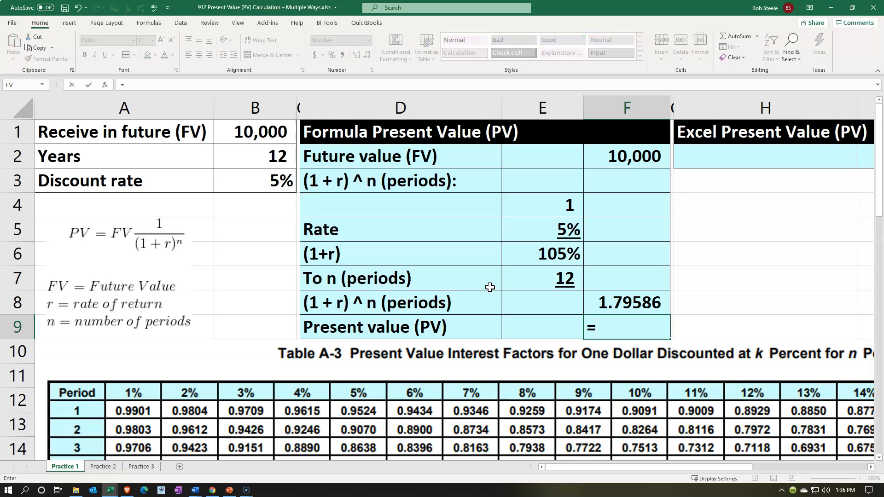
{"action": "key", "text": "Escape"}
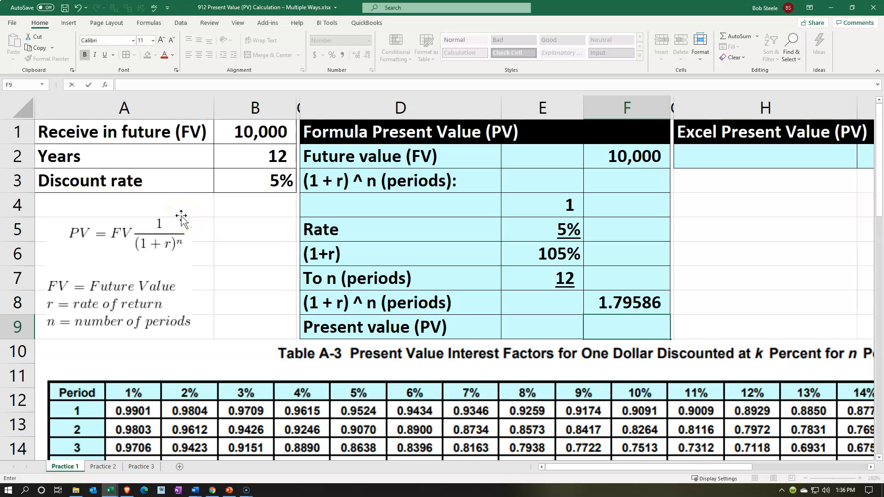
{"action": "left_click", "coordinate": [593, 154]}
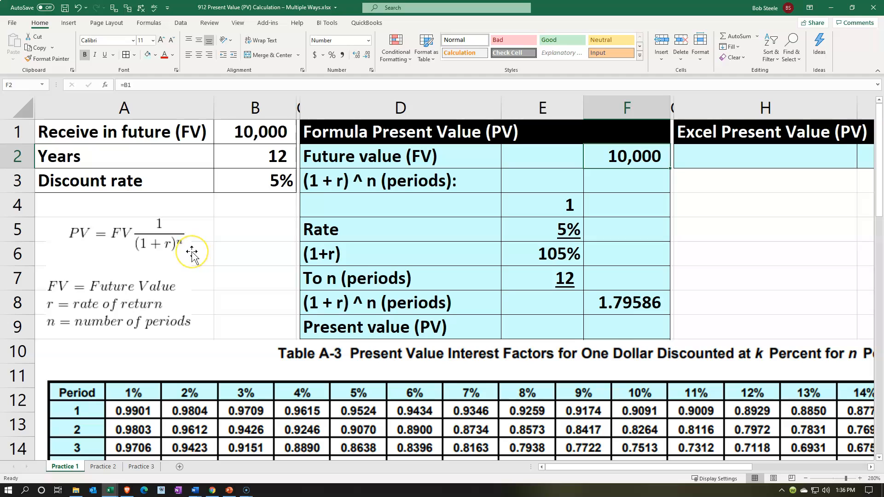
{"action": "left_click", "coordinate": [600, 325]}
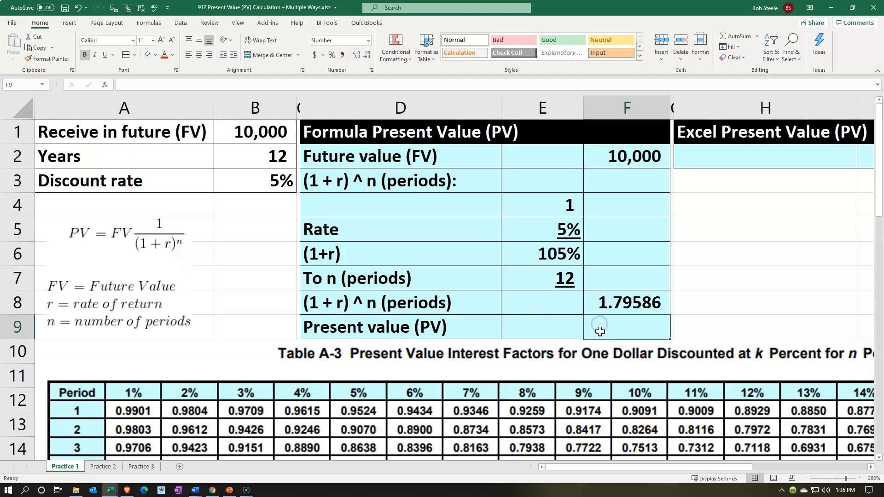
{"action": "type", "text": "="}
{"action": "left_click", "coordinate": [623, 159]}
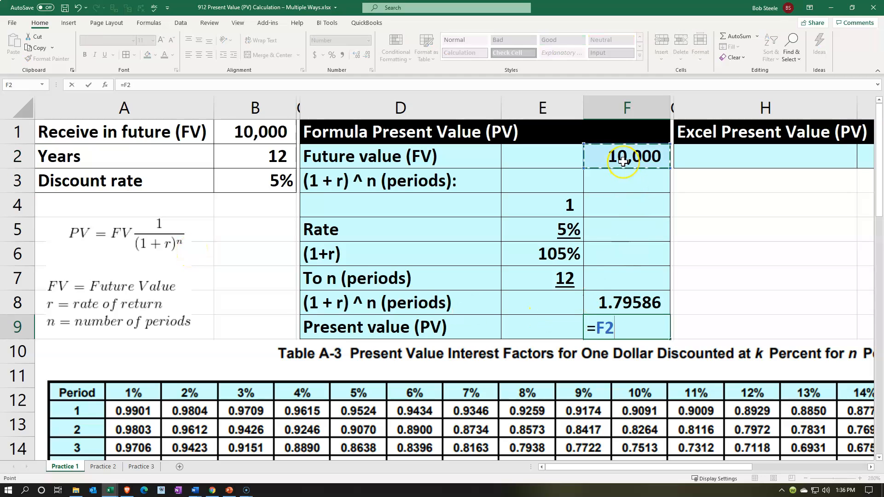
{"action": "type", "text": "/F8"}
{"action": "key", "text": "Return"}
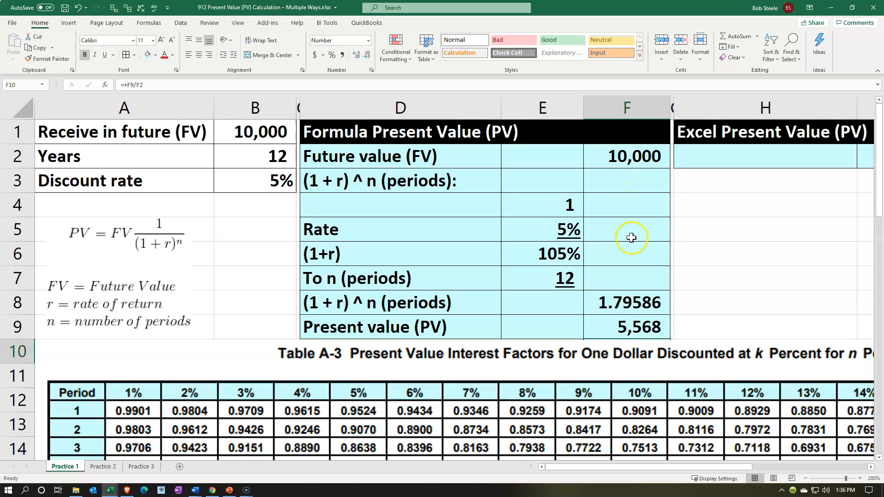
- Format the present value in F9 to show two decimal places
{"action": "left_click", "coordinate": [634, 322]}
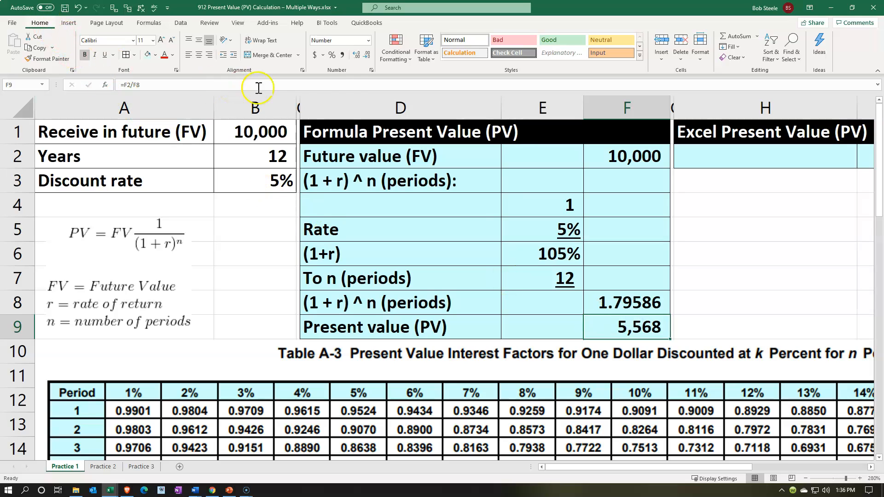
{"action": "left_click", "coordinate": [357, 57]}
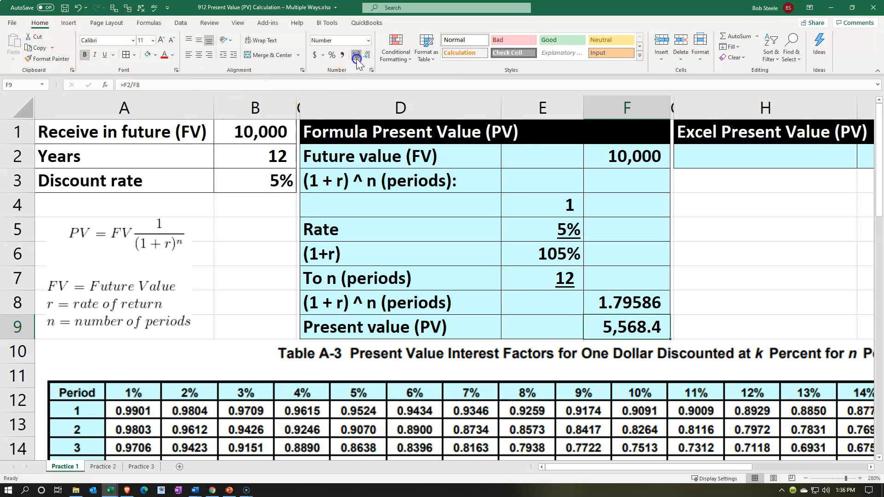
{"action": "left_click", "coordinate": [357, 57]}
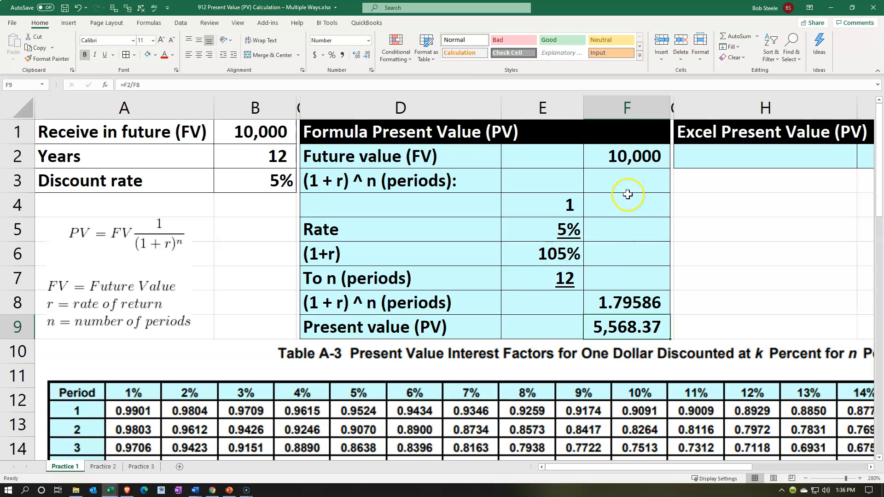
{"action": "left_click", "coordinate": [613, 158]}
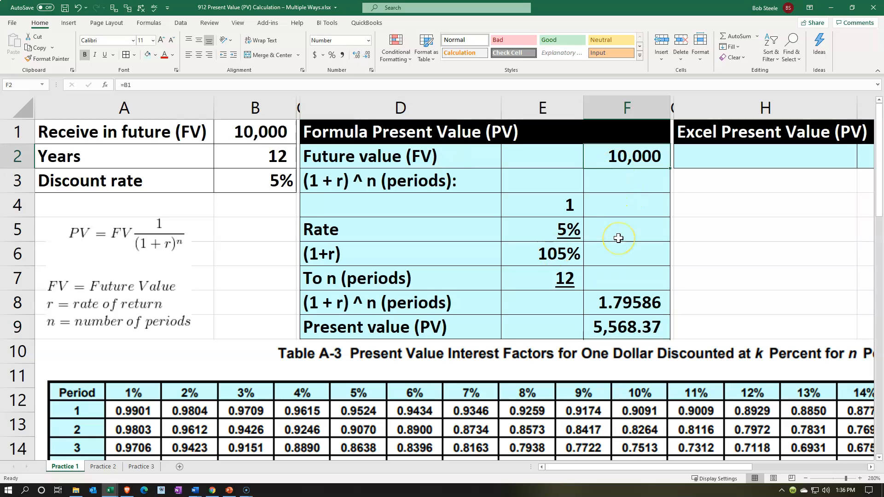
{"action": "left_click", "coordinate": [617, 324]}
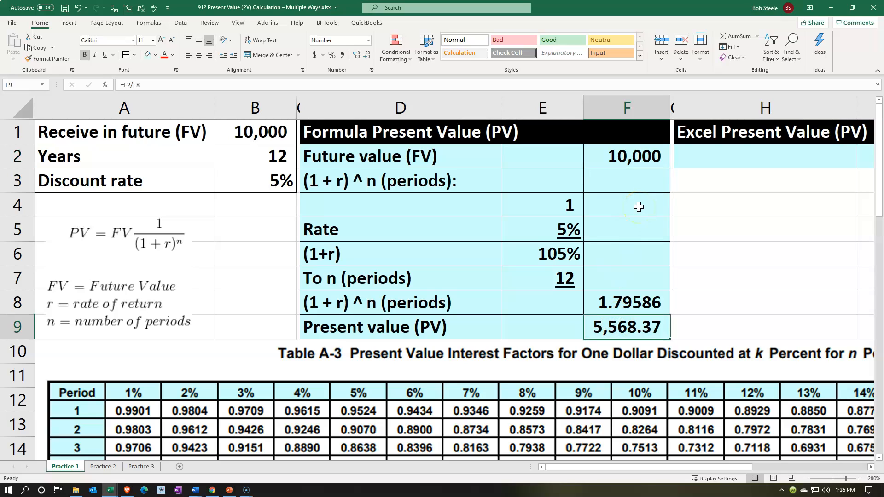
{"action": "left_click", "coordinate": [271, 185]}
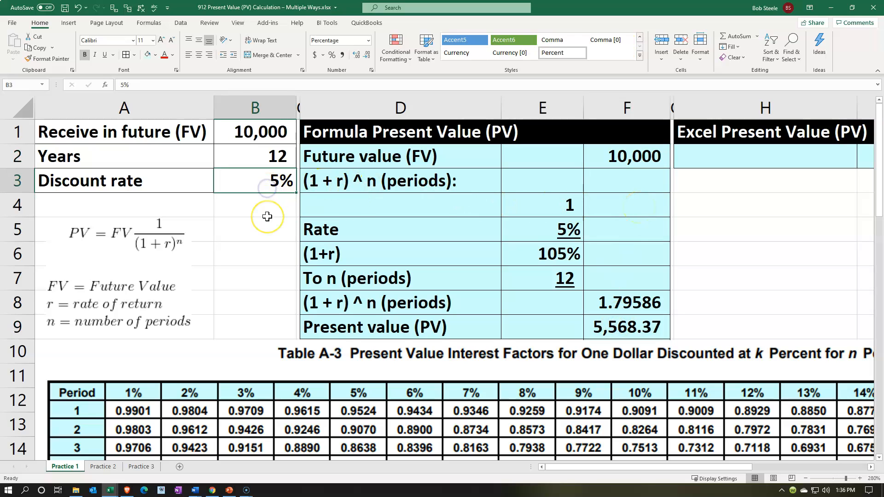
- Move the present value factor table picture down by about one and a half rows to uncover row 10
{"action": "scroll", "coordinate": [404, 256], "scroll_direction": "down", "scroll_amount": 1}
{"action": "left_click", "coordinate": [530, 338]}
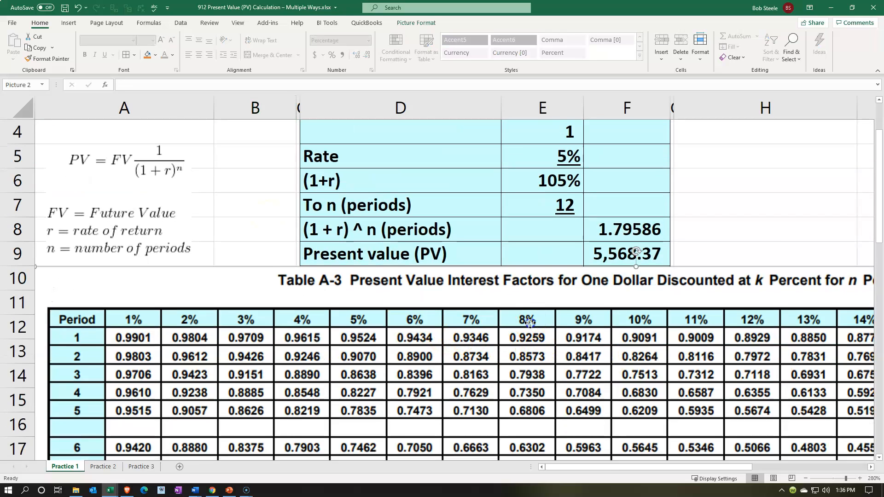
{"action": "left_click_drag", "start_coordinate": [530, 322], "coordinate": [528, 359]}
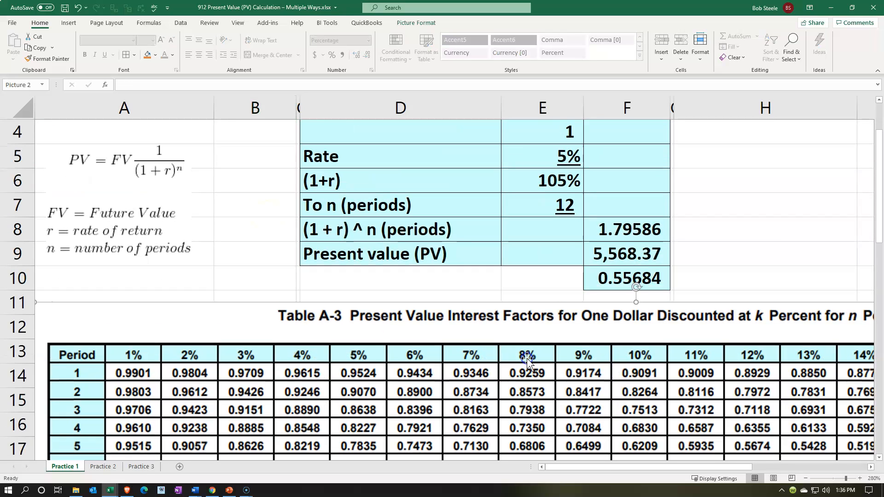
- Examine the formula =+F9/F2 in F10 with its referenced cells and look over the factor table beneath it
{"action": "left_click", "coordinate": [591, 201]}
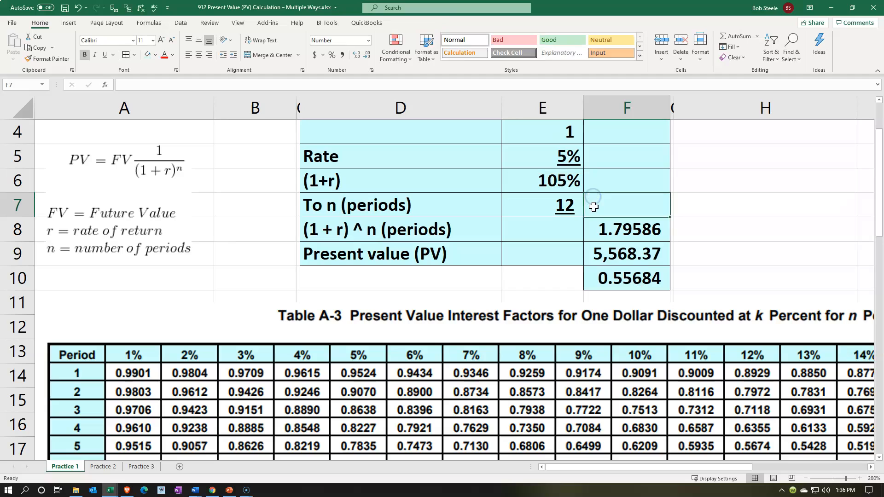
{"action": "left_click", "coordinate": [617, 228]}
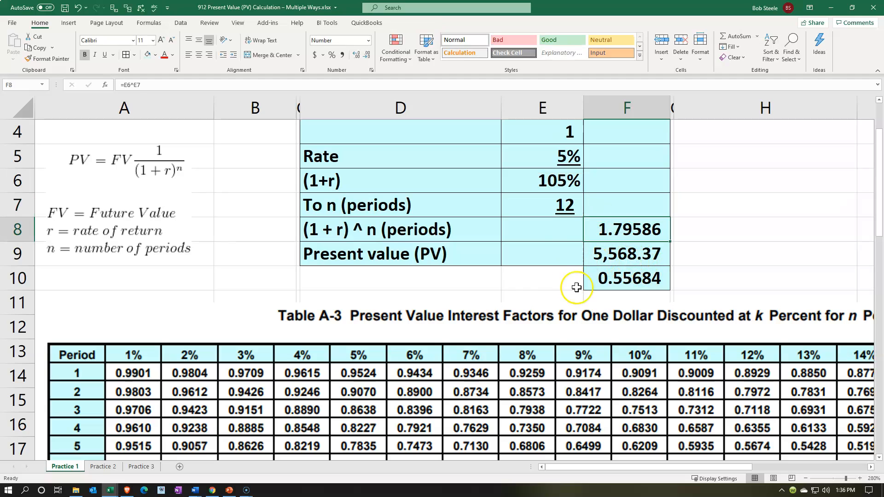
{"action": "left_click", "coordinate": [667, 282]}
{"action": "type", "text": "=+F9/F2"}
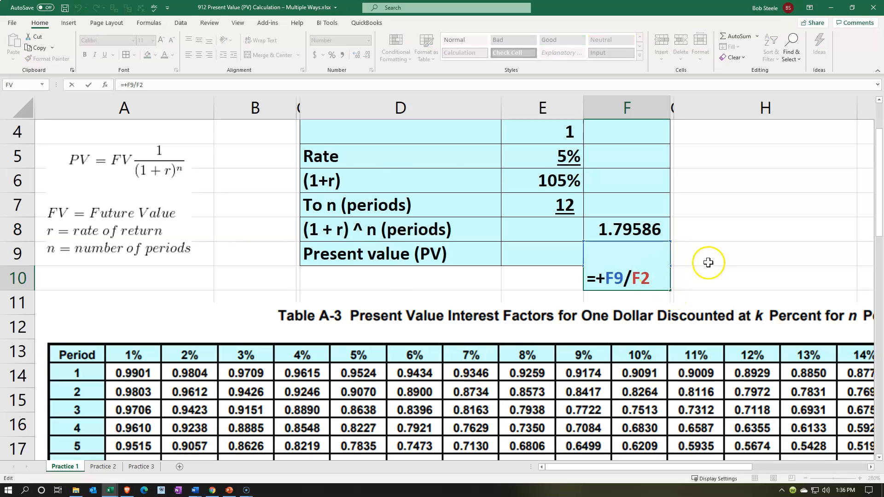
{"action": "scroll", "coordinate": [691, 225], "scroll_direction": "up", "scroll_amount": 1}
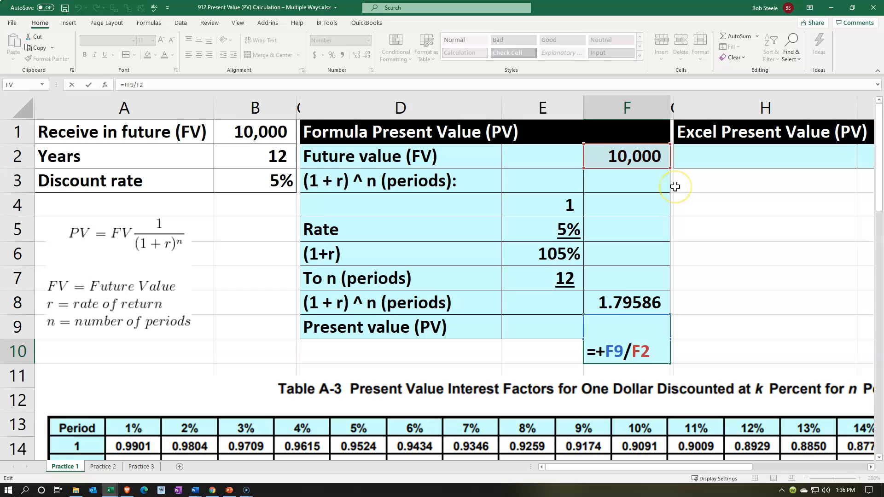
{"action": "key", "text": "Return"}
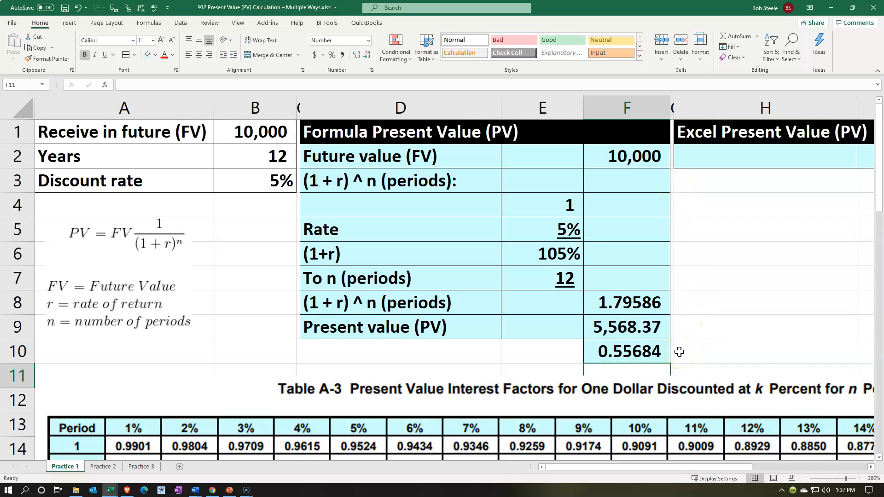
{"action": "scroll", "coordinate": [680, 352], "scroll_direction": "down", "scroll_amount": 1}
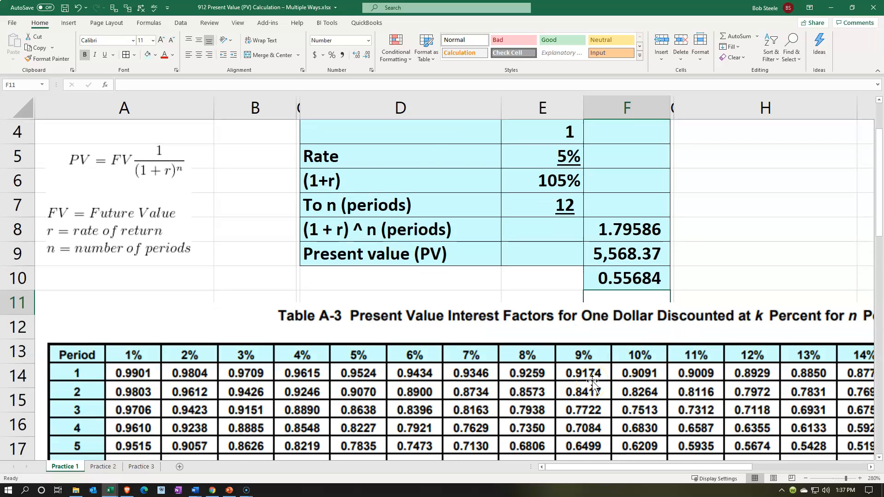
{"action": "scroll", "coordinate": [593, 381], "scroll_direction": "up", "scroll_amount": 1}
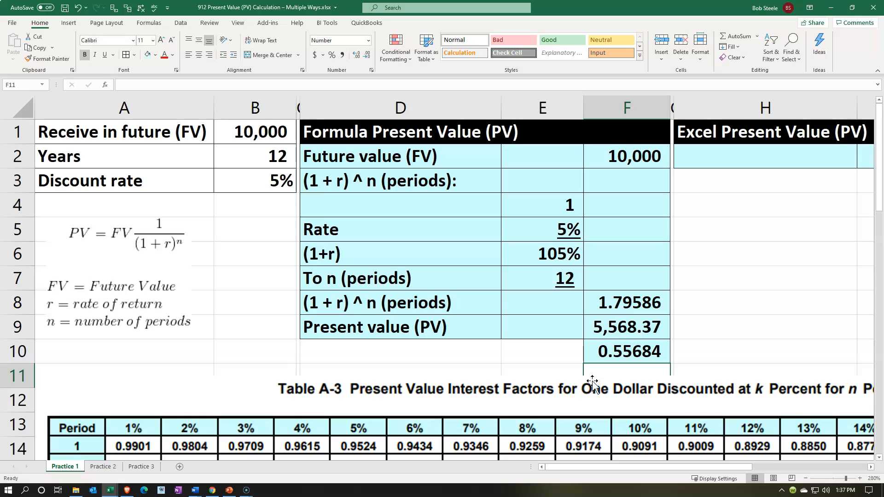
- Underline the (1 + r) ^ n result in F8
{"action": "left_click", "coordinate": [615, 300]}
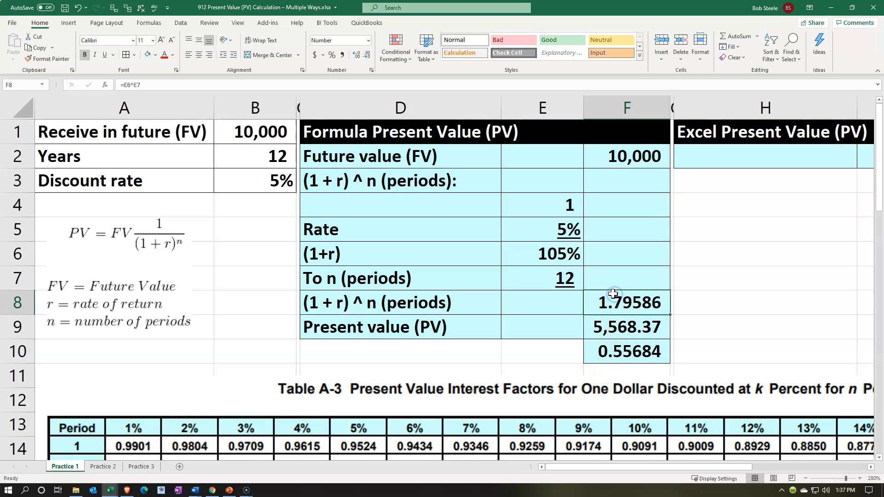
{"action": "left_click", "coordinate": [105, 55]}
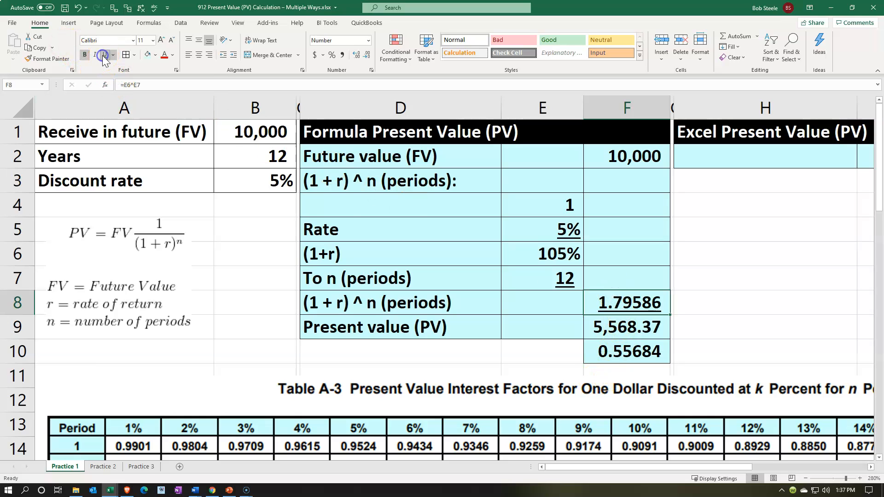
- Indent the labels in D4:D8 by one level and the (1 + r) ^ n (periods) label in D8 by a second level
{"action": "left_click_drag", "start_coordinate": [368, 205], "coordinate": [372, 302]}
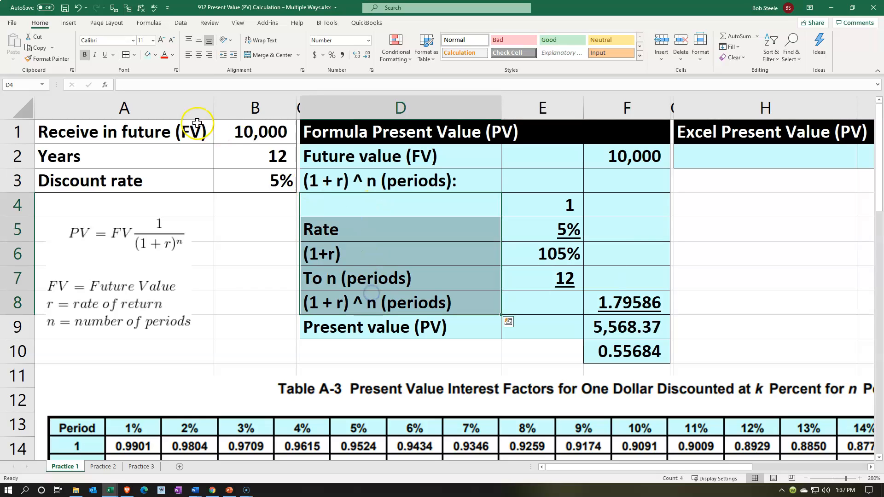
{"action": "left_click", "coordinate": [232, 56]}
{"action": "left_click", "coordinate": [392, 301]}
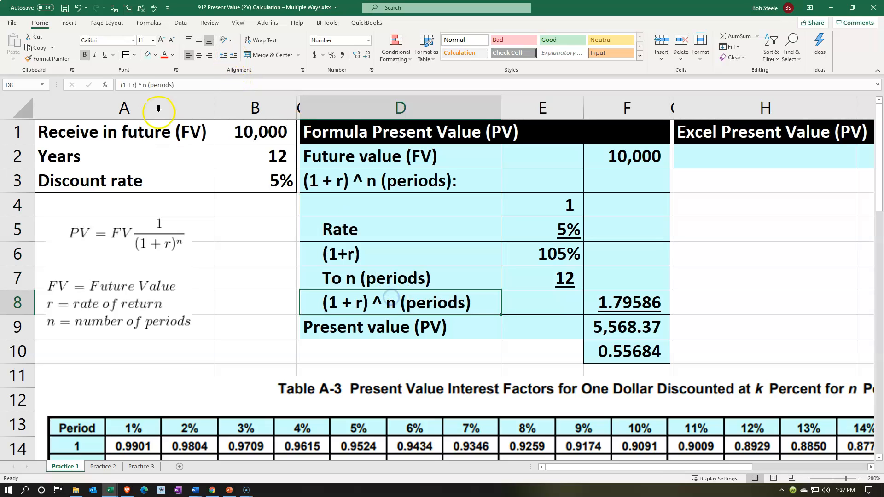
{"action": "left_click", "coordinate": [234, 56]}
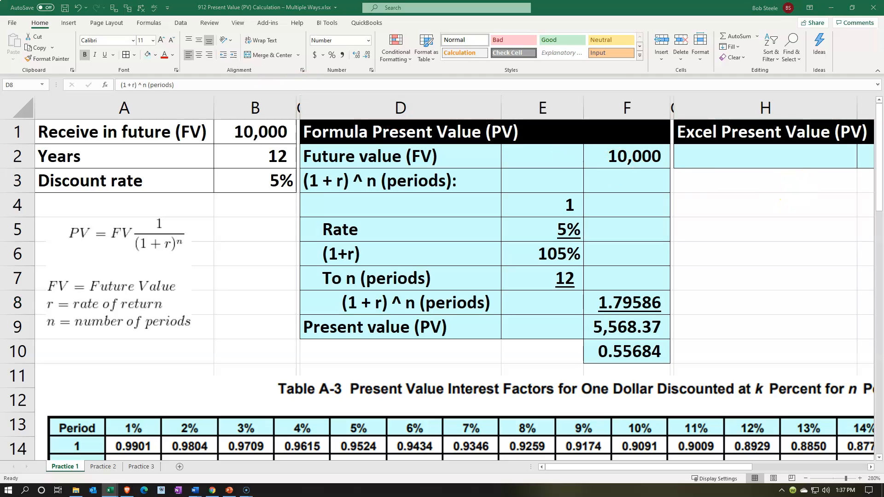
- Paste the label Present value (PV) into H2 under the Excel Present Value (PV) heading and move to I2
{"action": "left_click", "coordinate": [711, 157]}
{"action": "type", "text": "Present value (PV)"}
{"action": "key", "text": "Right"}
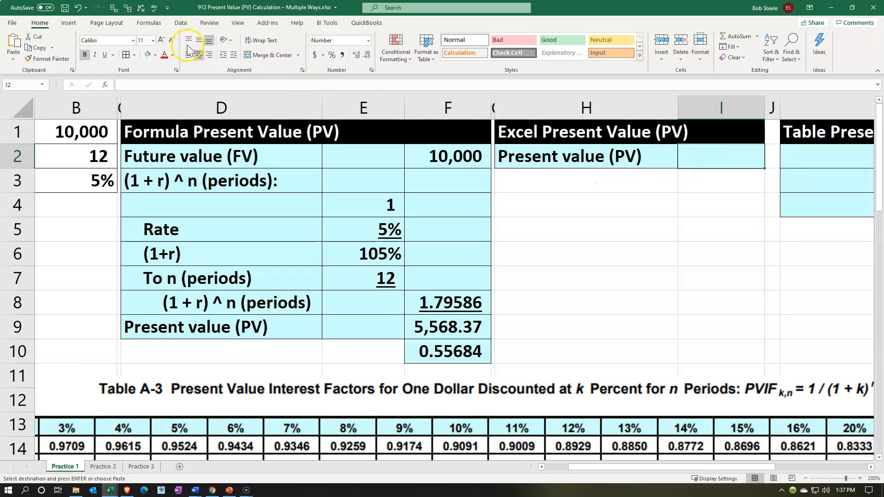
- Insert a function in I2 by searching for Present value and choosing PV
{"action": "left_click", "coordinate": [156, 25]}
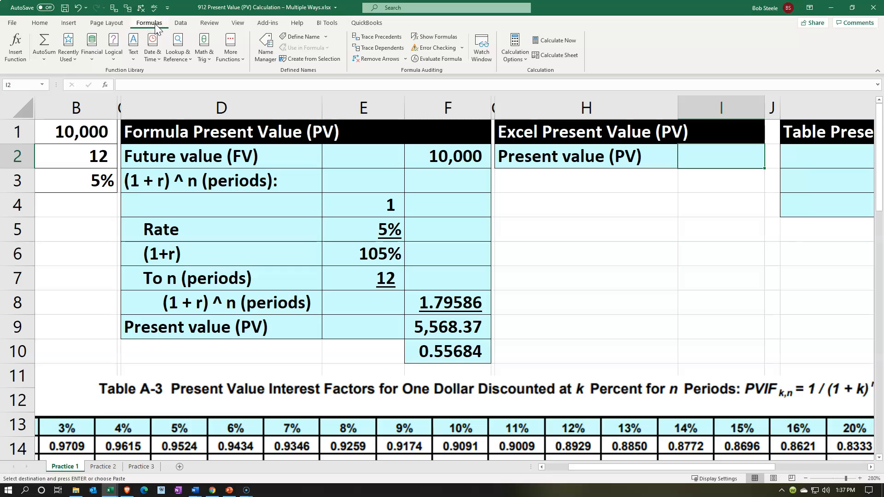
{"action": "left_click", "coordinate": [17, 60]}
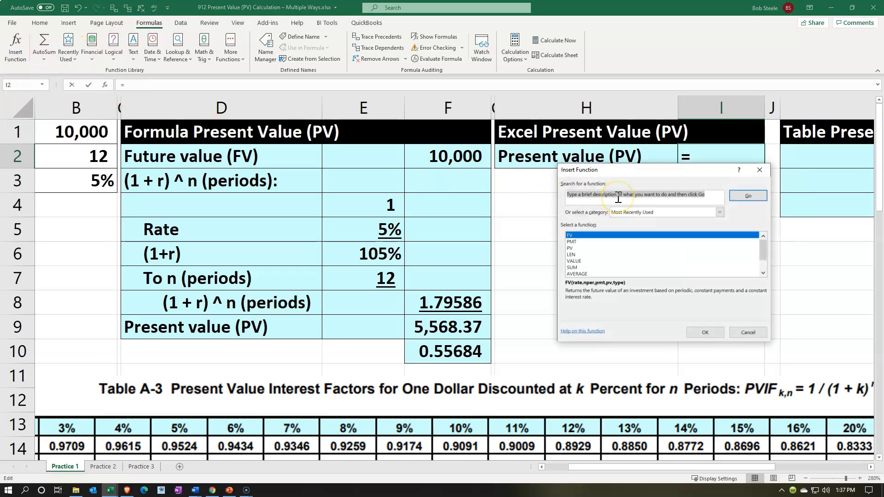
{"action": "type", "text": "PRe"}
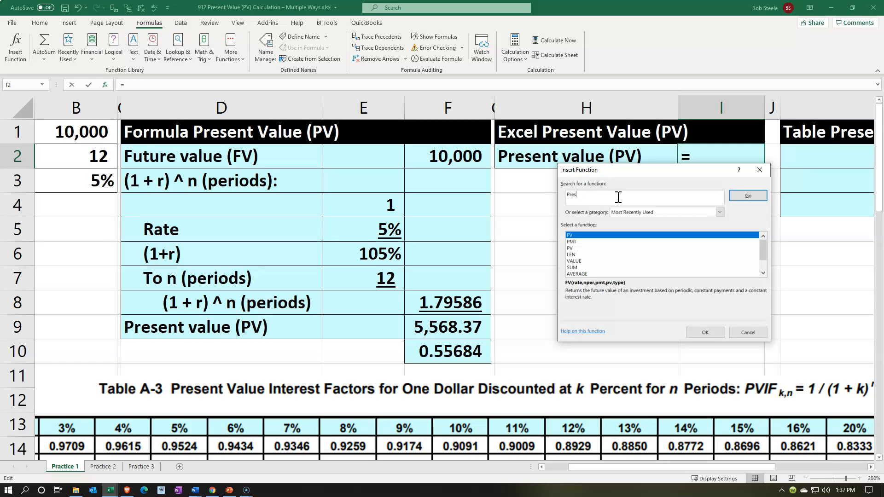
{"action": "key", "text": "Return"}
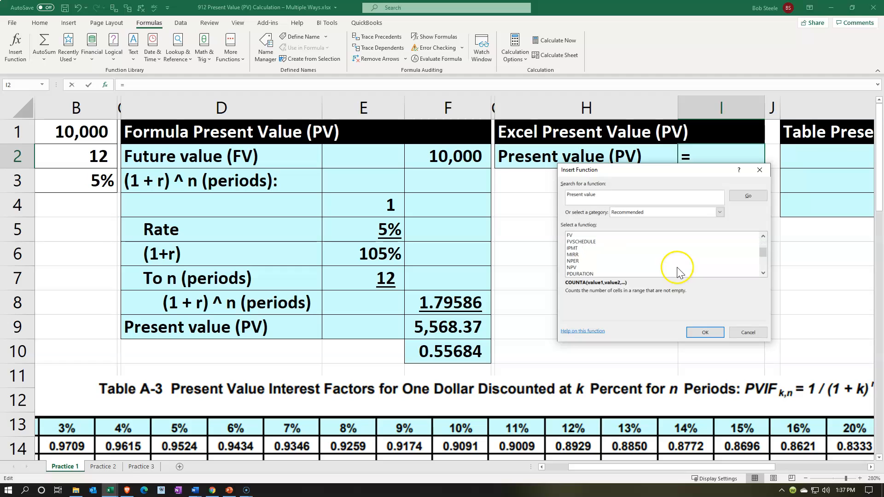
{"action": "left_click", "coordinate": [763, 273]}
{"action": "left_click", "coordinate": [763, 273]}
{"action": "left_click", "coordinate": [763, 273]}
{"action": "left_click", "coordinate": [764, 273]}
{"action": "left_click", "coordinate": [763, 273]}
{"action": "left_click", "coordinate": [763, 274]}
{"action": "left_click", "coordinate": [763, 273]}
{"action": "left_click", "coordinate": [571, 273]}
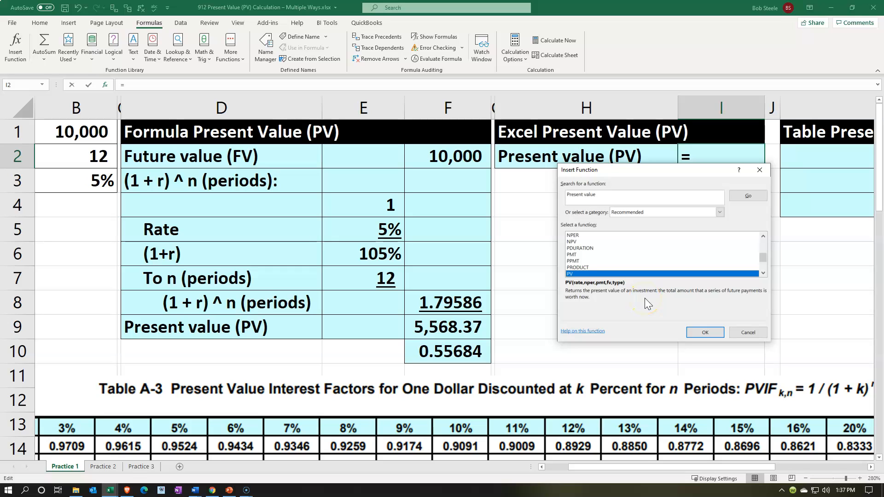
{"action": "left_click", "coordinate": [702, 333]}
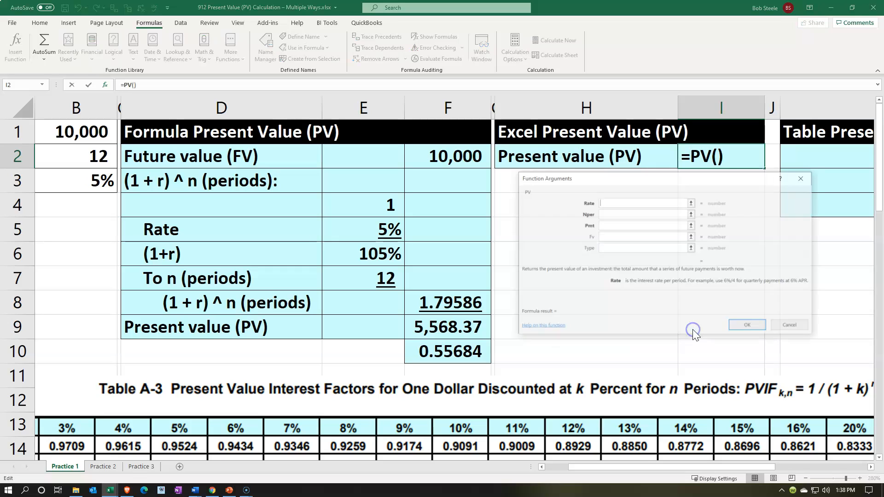
- Set the PV function's Rate to the discount rate in B3 and Nper to the years in B2
{"action": "left_click_drag", "start_coordinate": [629, 181], "coordinate": [617, 194]}
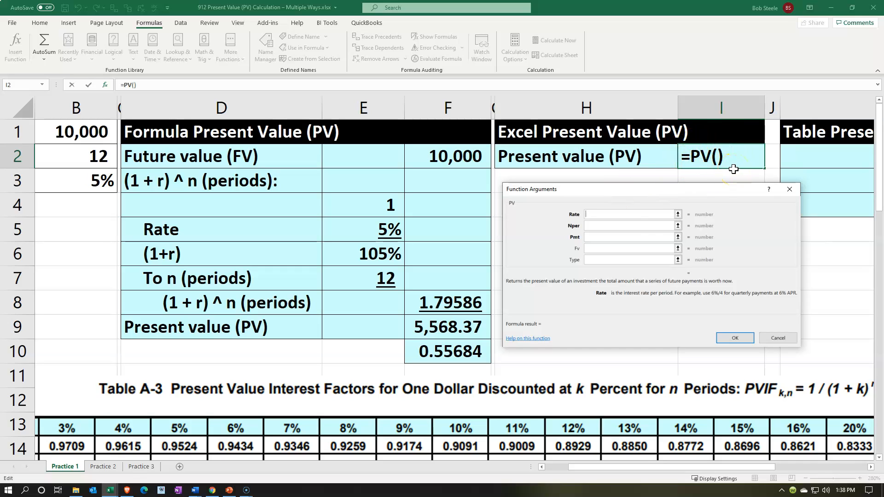
{"action": "left_click_drag", "start_coordinate": [690, 468], "coordinate": [558, 468]}
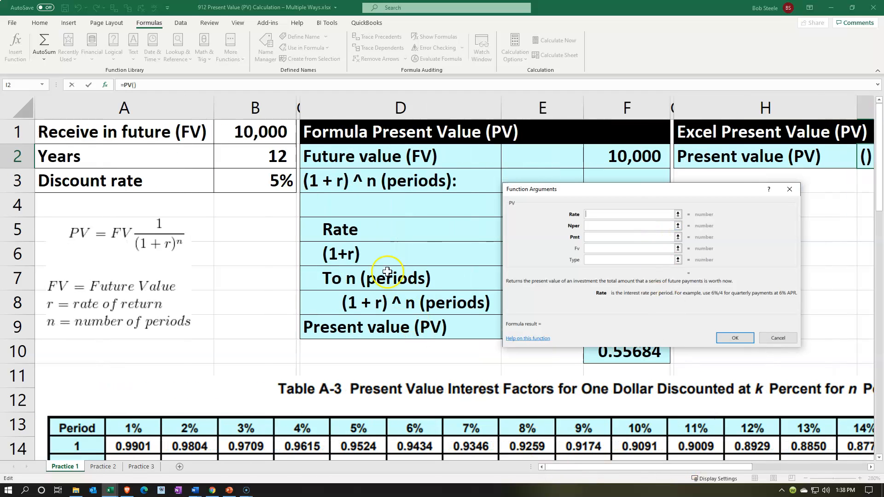
{"action": "left_click", "coordinate": [276, 179]}
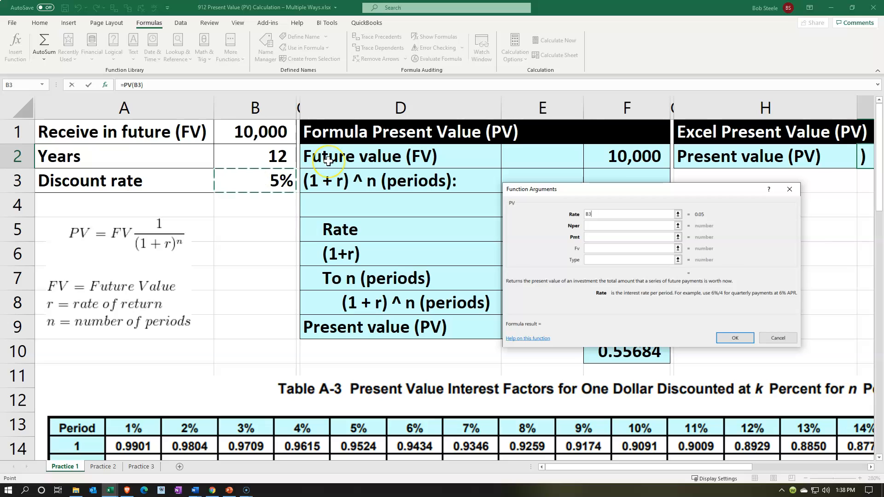
{"action": "left_click", "coordinate": [614, 227]}
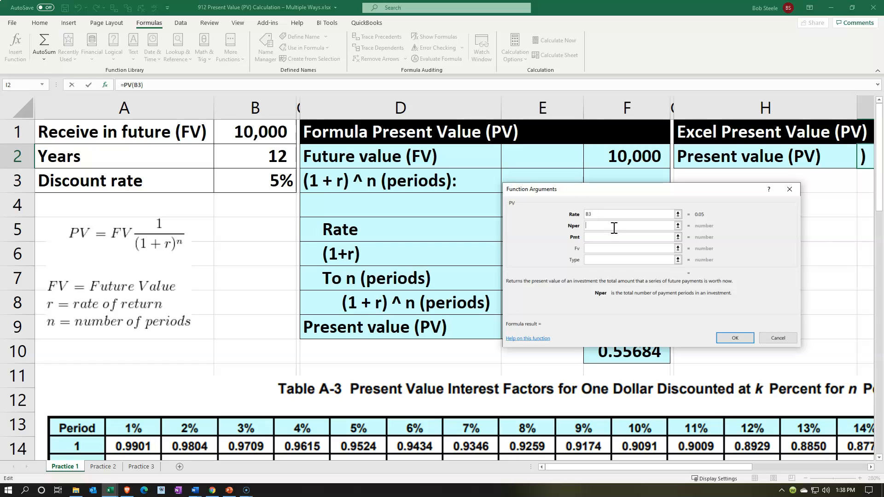
{"action": "left_click", "coordinate": [284, 153]}
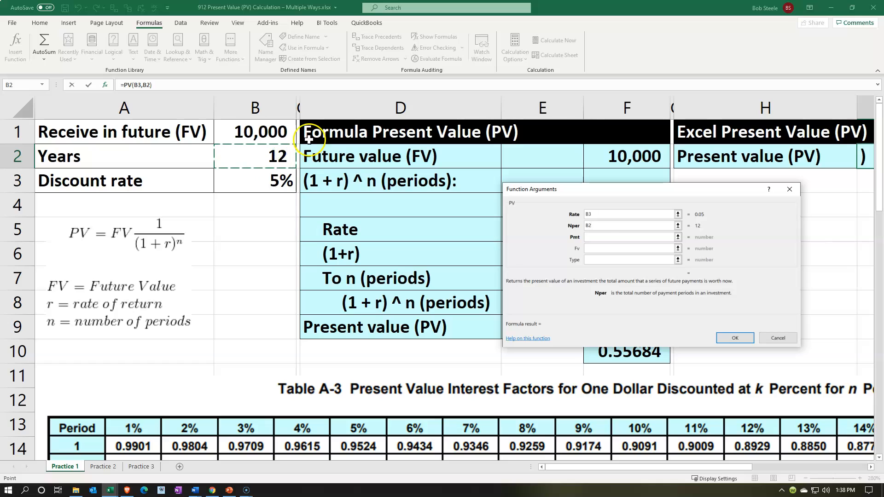
- Set Pmt to 0 and Fv to the future amount in B1, and complete the PV function in I2
{"action": "left_click", "coordinate": [596, 237]}
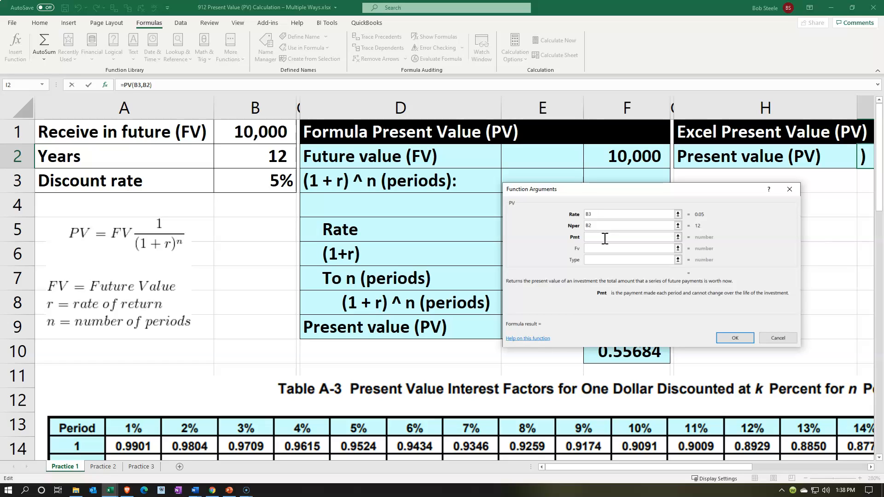
{"action": "left_click", "coordinate": [604, 237]}
{"action": "left_click", "coordinate": [601, 250]}
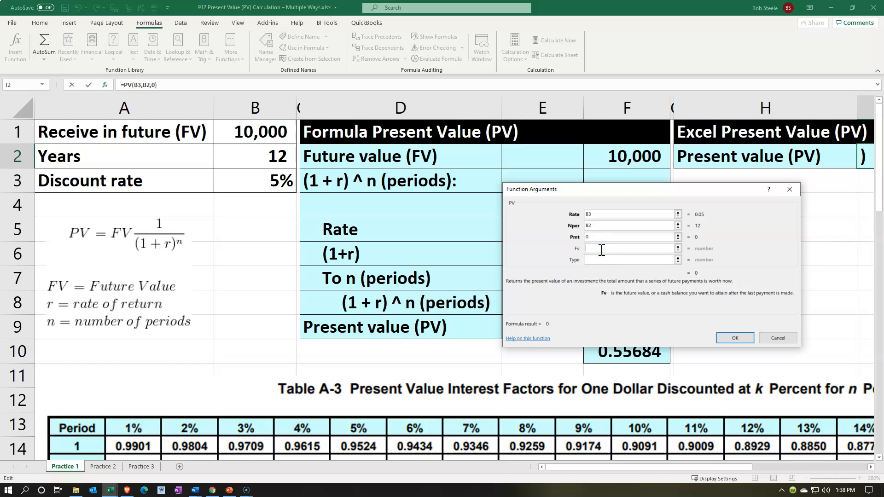
{"action": "left_click", "coordinate": [258, 128]}
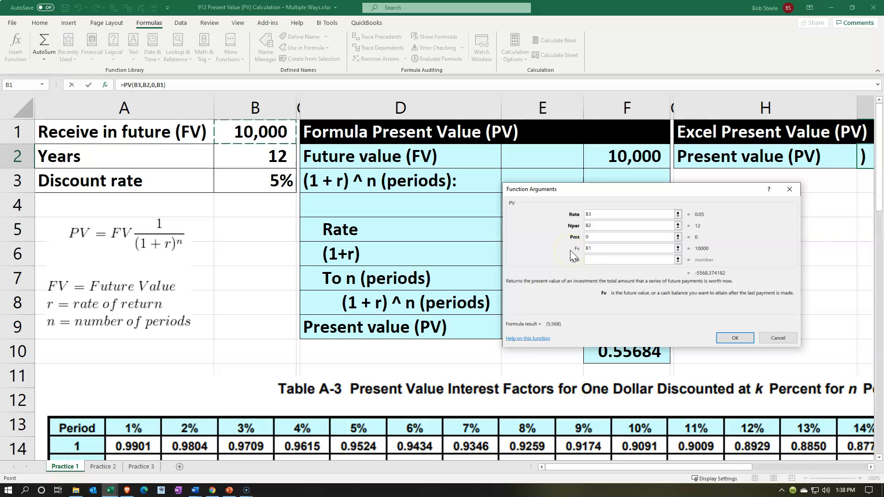
{"action": "left_click", "coordinate": [585, 243]}
{"action": "left_click", "coordinate": [735, 339]}
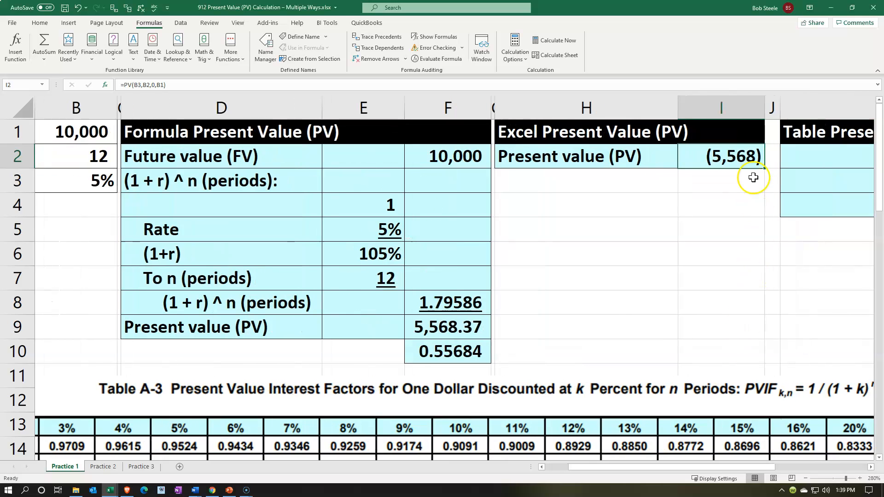
- Format the PV function result in I2 to show two decimal places
{"action": "left_click", "coordinate": [40, 22]}
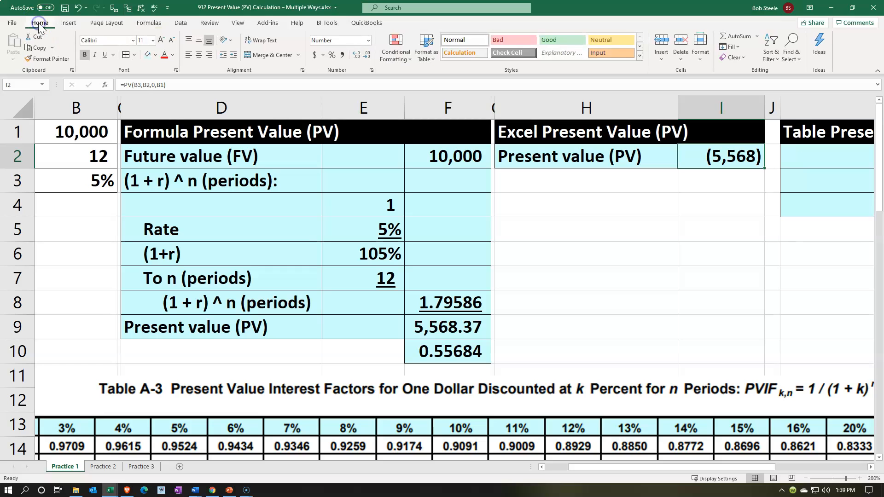
{"action": "left_click", "coordinate": [357, 55]}
{"action": "left_click", "coordinate": [356, 55]}
{"action": "left_click", "coordinate": [481, 330]}
- Put a minus sign before PV in the I2 formula so that it reads =-PV(B3,B2,0,B1)
{"action": "left_click", "coordinate": [699, 158]}
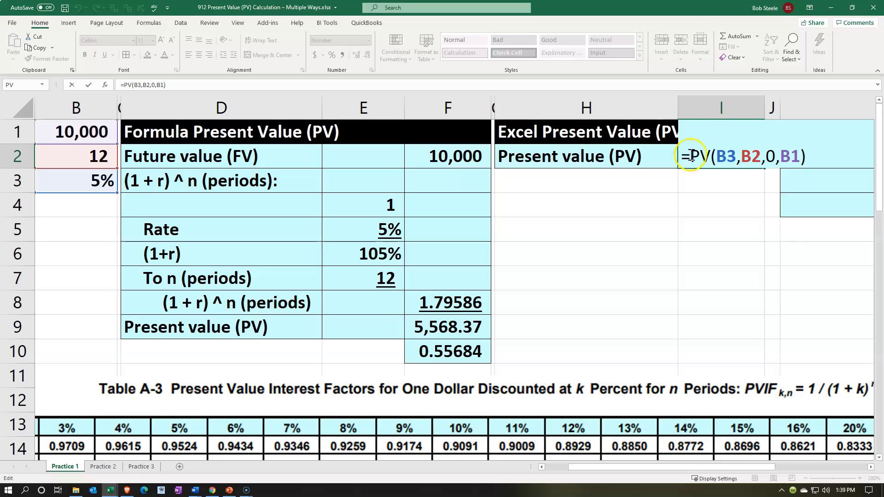
{"action": "type", "text": "-"}
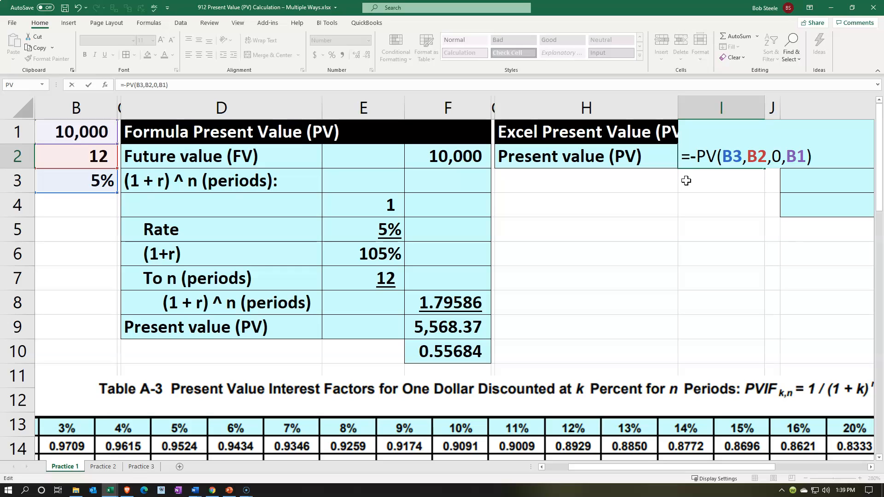
{"action": "key", "text": "Return"}
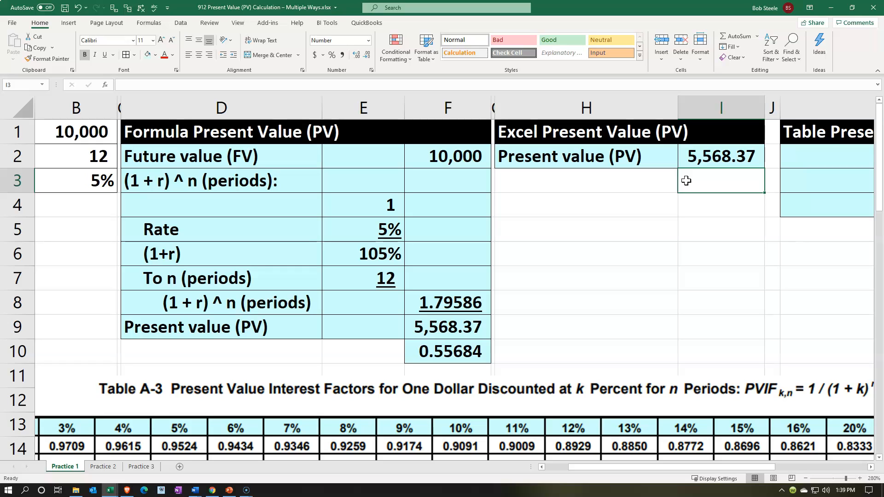
- Compare the PV formula in I2 with the input cells and the step-by-step calculation in columns D and E
{"action": "left_click", "coordinate": [696, 158]}
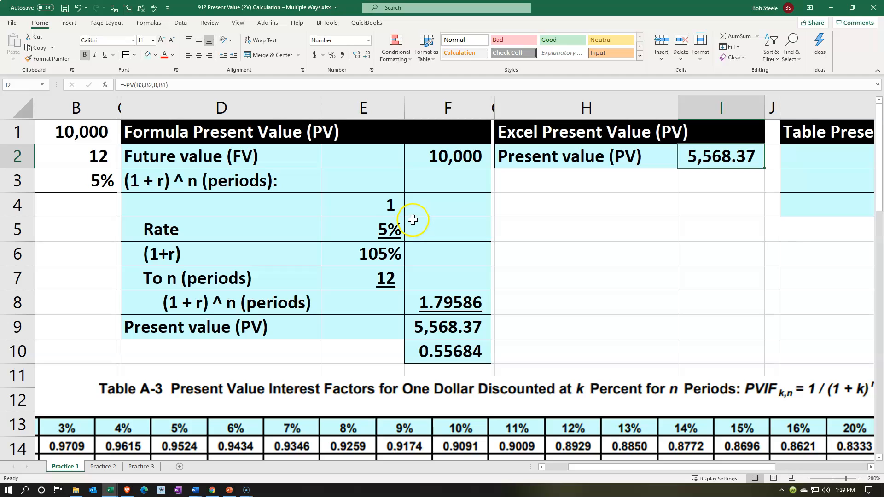
{"action": "left_click", "coordinate": [388, 203]}
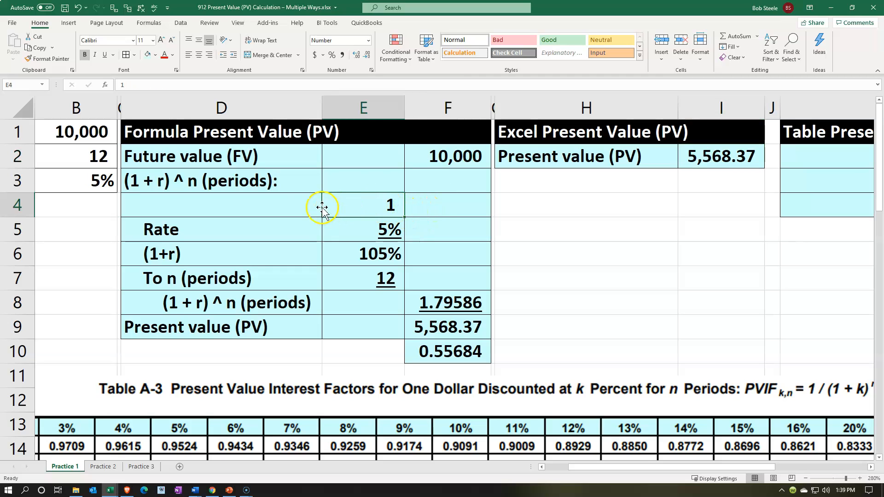
{"action": "left_click", "coordinate": [307, 205]}
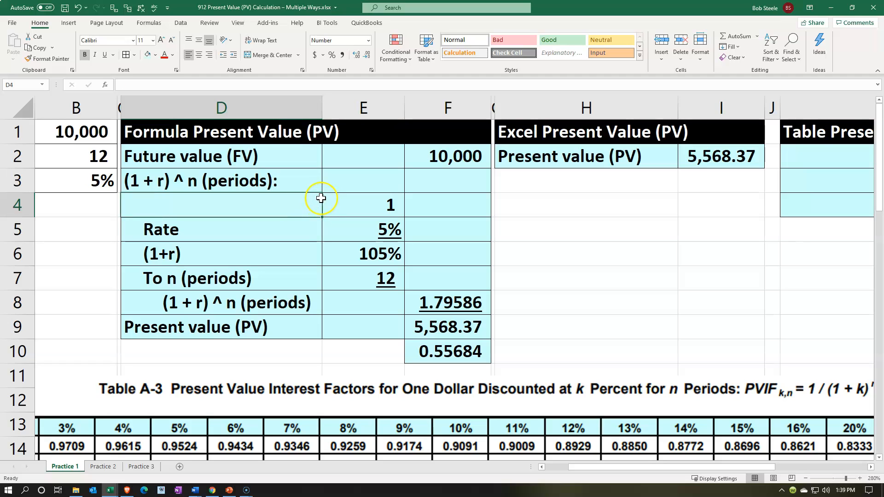
{"action": "left_click", "coordinate": [95, 139]}
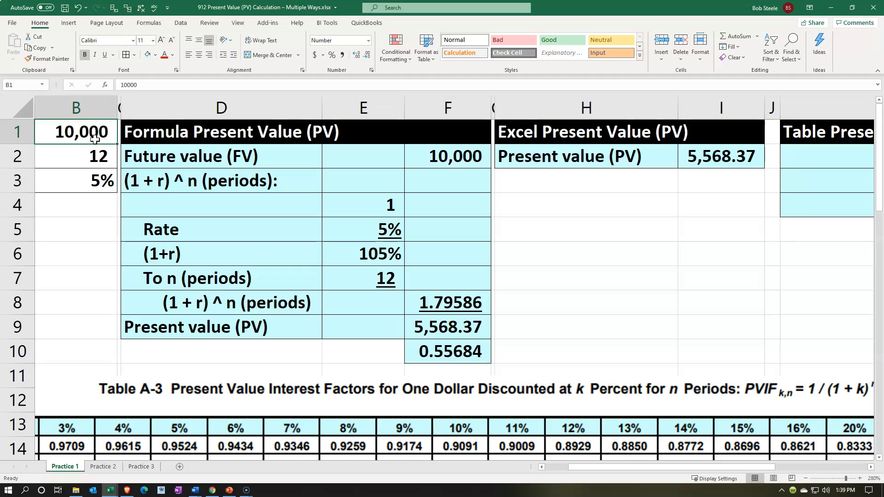
{"action": "left_click", "coordinate": [280, 239]}
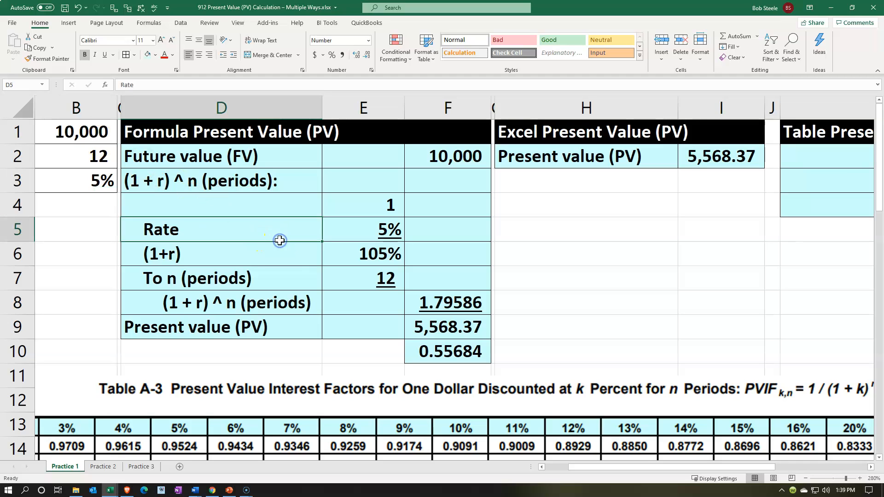
{"action": "key", "text": "Right"}
{"action": "key", "text": "Right"}
{"action": "key", "text": "Right"}
{"action": "key", "text": "Right"}
{"action": "key", "text": "Right"}
{"action": "key", "text": "Right"}
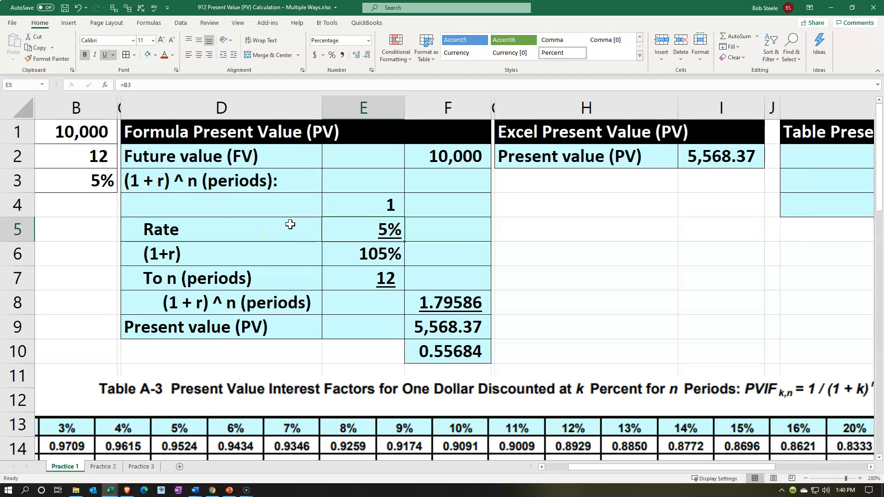
{"action": "key", "text": "Up"}
{"action": "key", "text": "Up"}
{"action": "key", "text": "Up"}
{"action": "key", "text": "Up"}
{"action": "key", "text": "Left"}
{"action": "key", "text": "Down"}
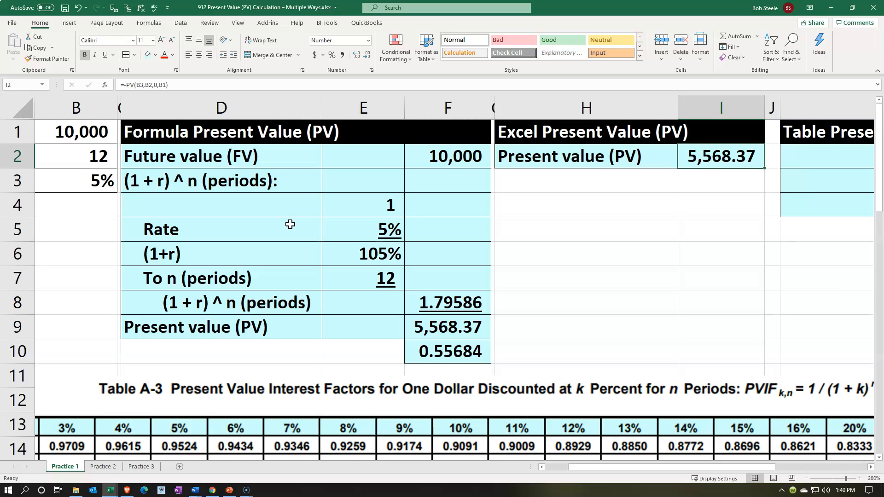
- Look over the empty Table Present Value (PV) block in columns K and L and the factor table below
{"action": "key", "text": "Right"}
{"action": "key", "text": "Right"}
{"action": "key", "text": "Right"}
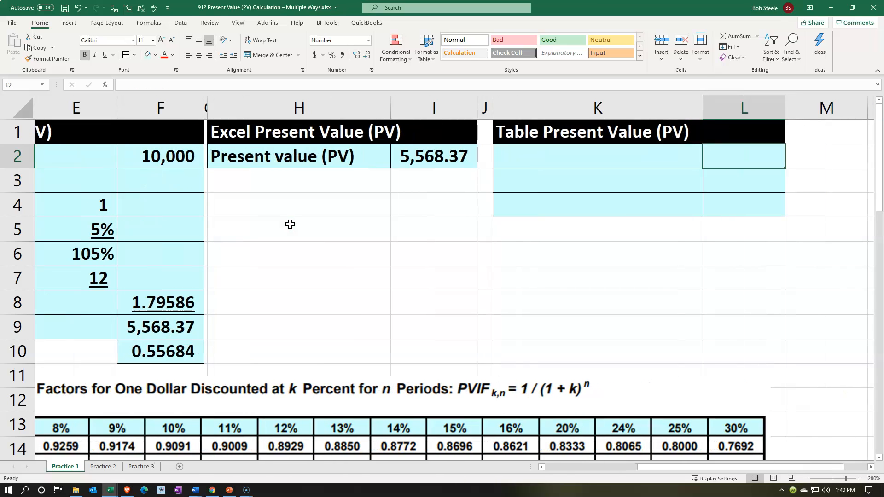
{"action": "key", "text": "Left"}
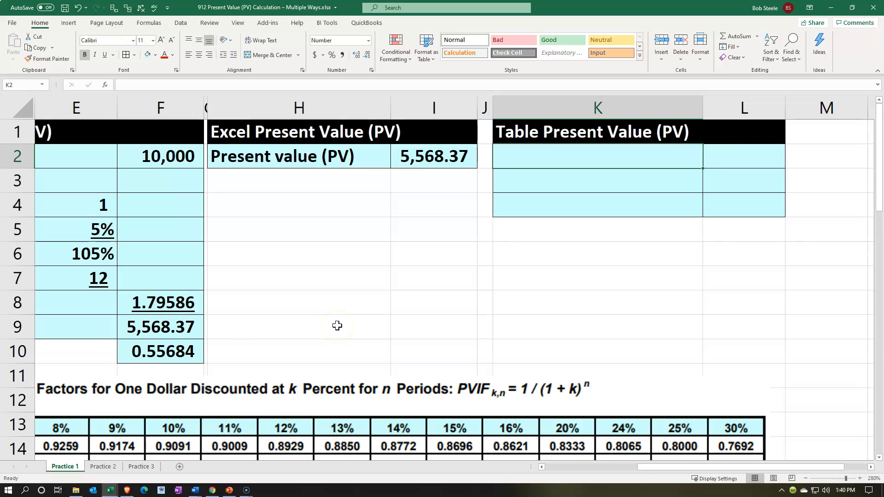
{"action": "scroll", "coordinate": [346, 364], "scroll_direction": "down", "scroll_amount": 2}
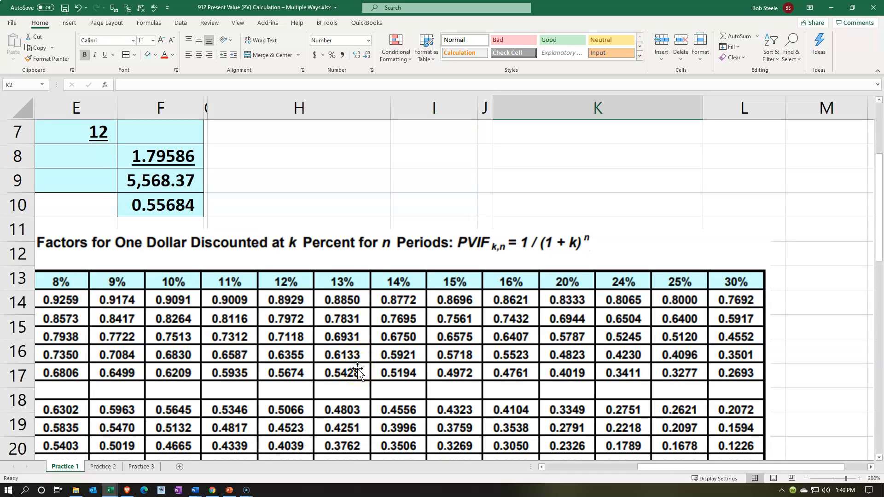
{"action": "scroll", "coordinate": [358, 371], "scroll_direction": "up", "scroll_amount": 2}
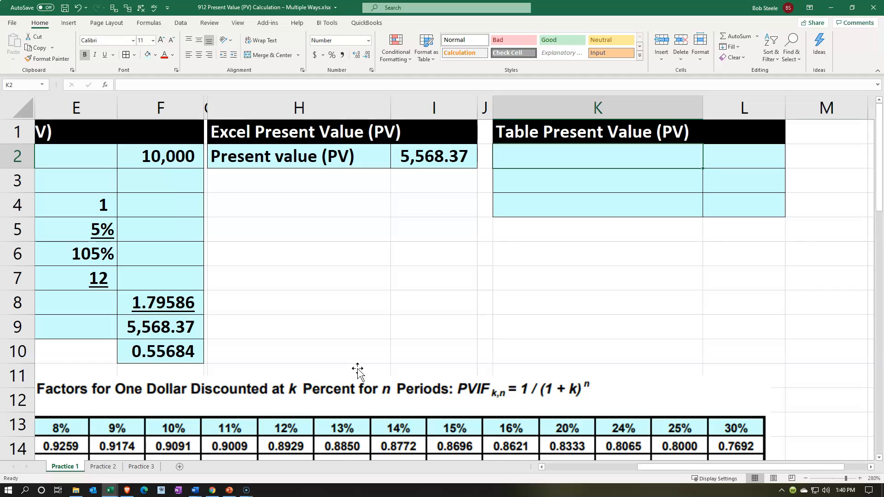
{"action": "left_click", "coordinate": [540, 280]}
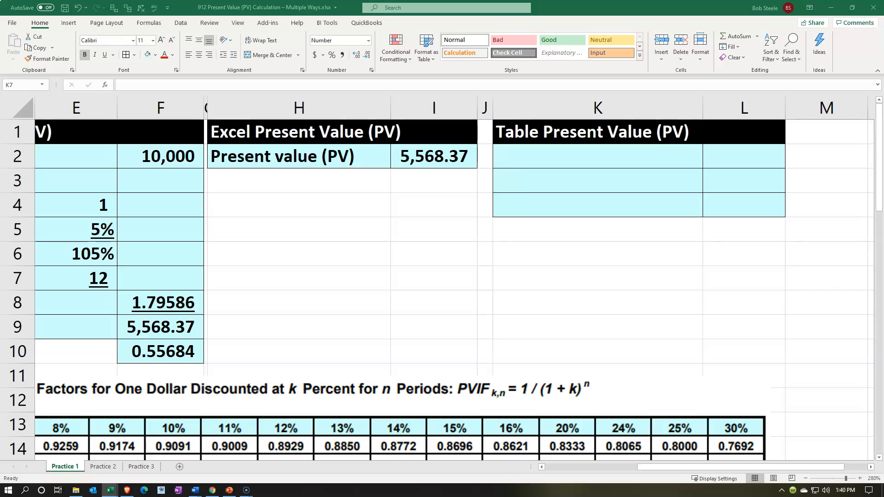
- Label K2 as Amount and link L2 to the future value in B1
{"action": "left_click", "coordinate": [571, 157]}
{"action": "key", "text": "ctrl+v"}
{"action": "key", "text": "Tab"}
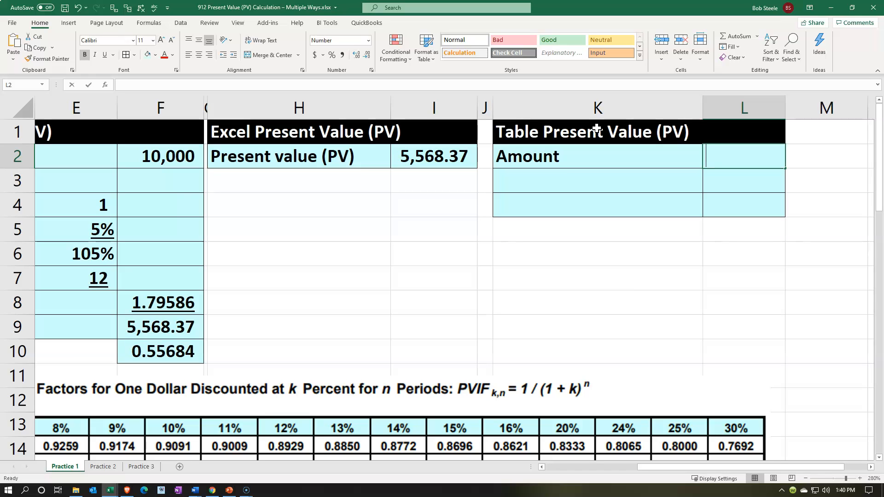
{"action": "type", "text": "="}
{"action": "key", "text": "Left"}
{"action": "key", "text": "Left"}
{"action": "key", "text": "Left"}
{"action": "key", "text": "Left"}
{"action": "key", "text": "Left"}
{"action": "key", "text": "Left"}
{"action": "key", "text": "Left"}
- Label K3 as Table in the Table Present Value (PV) block
{"action": "key", "text": "Left"}
{"action": "key", "text": "Left"}
{"action": "key", "text": "Left"}
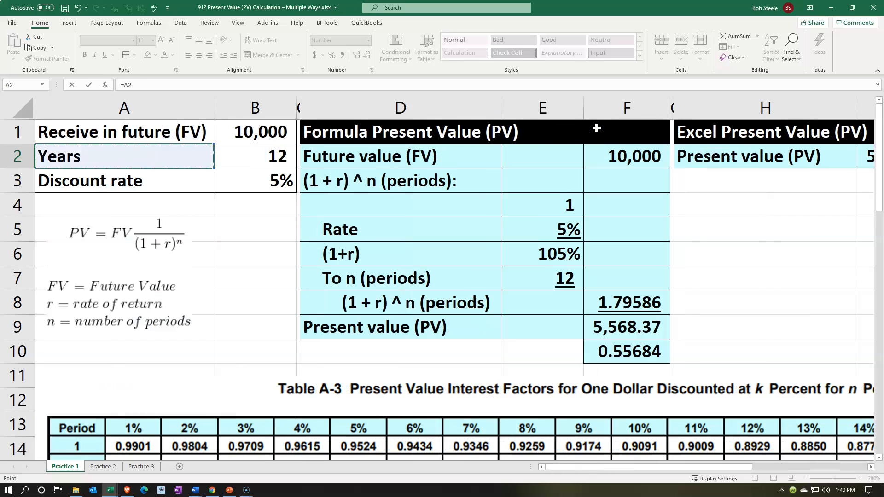
{"action": "key", "text": "Return"}
{"action": "key", "text": "Left"}
{"action": "key", "text": "Left"}
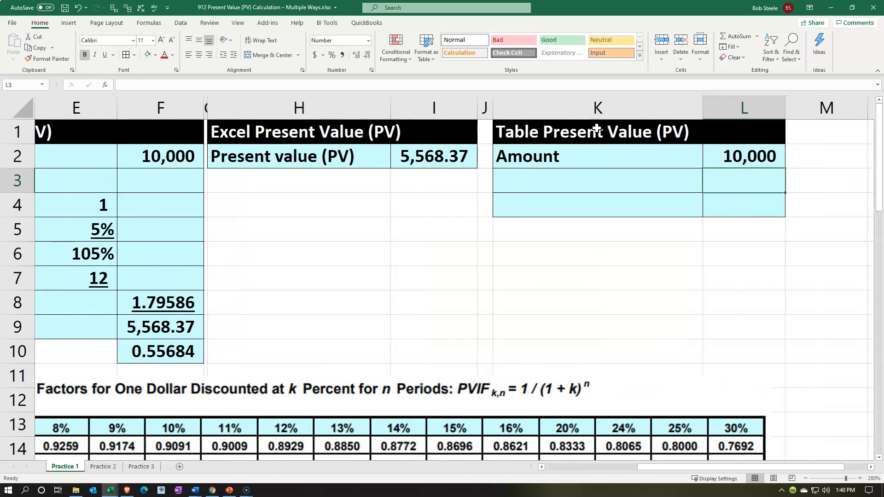
{"action": "type", "text": "Tobe"}
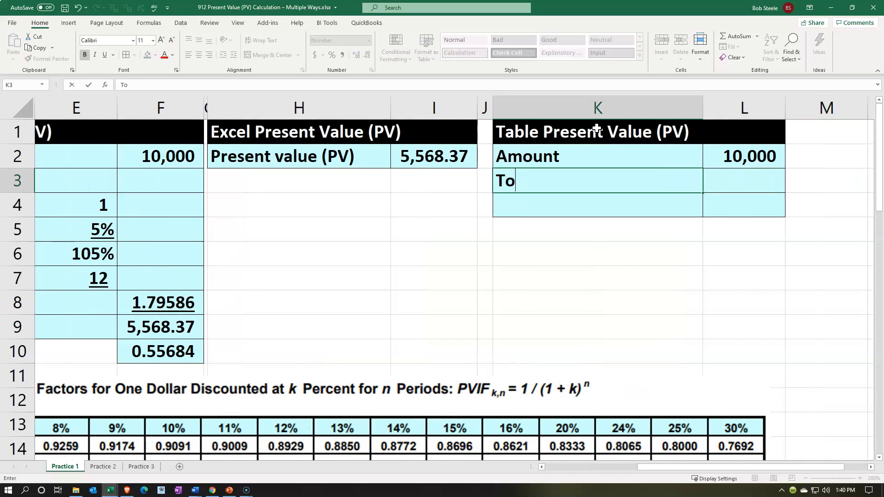
{"action": "key", "text": "BackSpace"}
{"action": "key", "text": "BackSpace"}
{"action": "key", "text": "BackSpace"}
{"action": "type", "text": "able"}
{"action": "key", "text": "Right"}
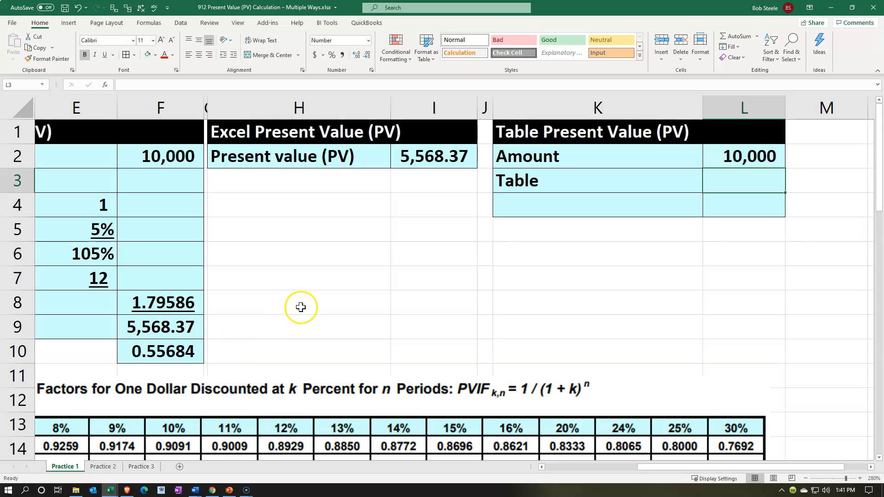
- Look up the Table A-3 factor for 5% and 12 periods and enter .5568 in L3
{"action": "scroll", "coordinate": [301, 307], "scroll_direction": "down", "scroll_amount": 3}
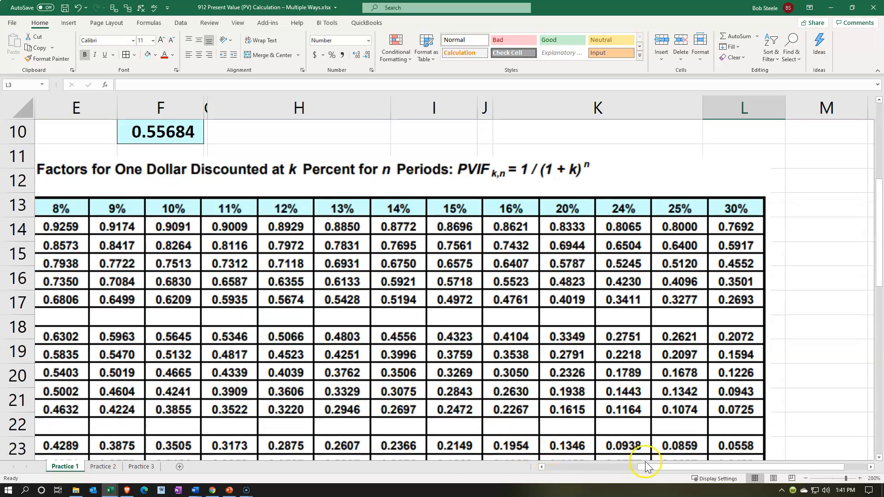
{"action": "left_click_drag", "start_coordinate": [674, 468], "coordinate": [581, 467]}
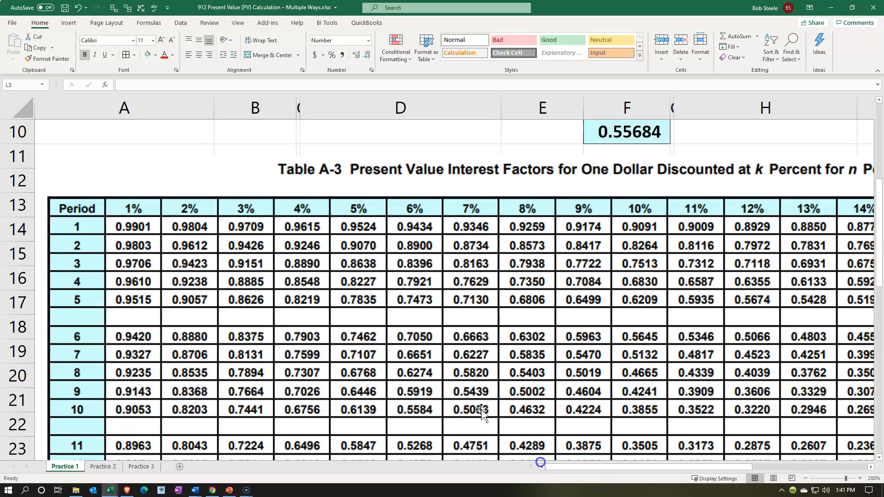
{"action": "scroll", "coordinate": [482, 413], "scroll_direction": "up", "scroll_amount": 3}
{"action": "scroll", "coordinate": [432, 364], "scroll_direction": "down", "scroll_amount": 3}
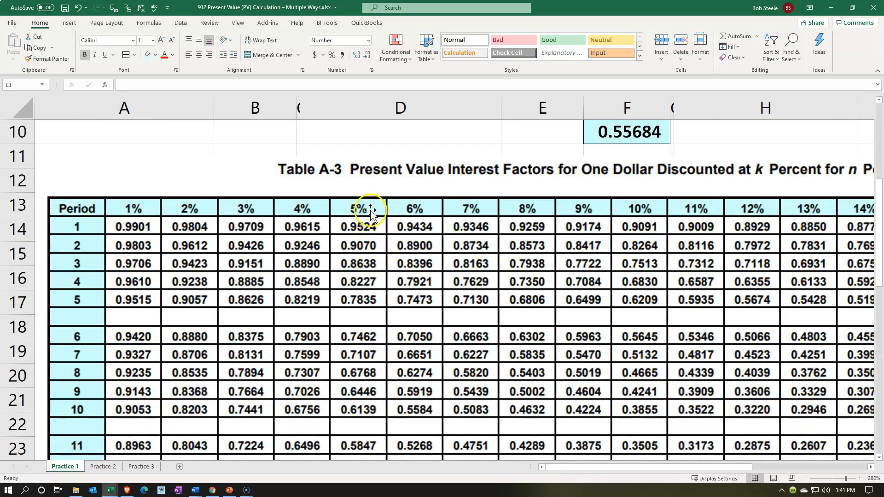
{"action": "scroll", "coordinate": [372, 295], "scroll_direction": "down", "scroll_amount": 1}
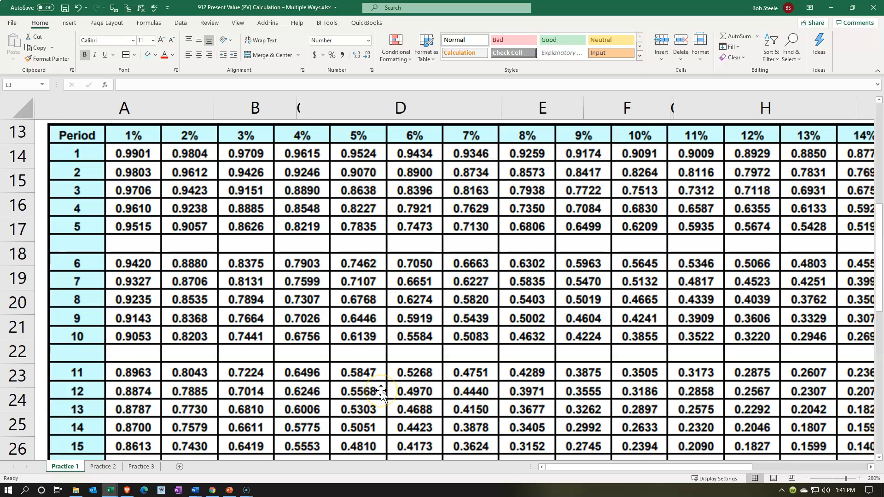
{"action": "scroll", "coordinate": [381, 394], "scroll_direction": "up", "scroll_amount": 4}
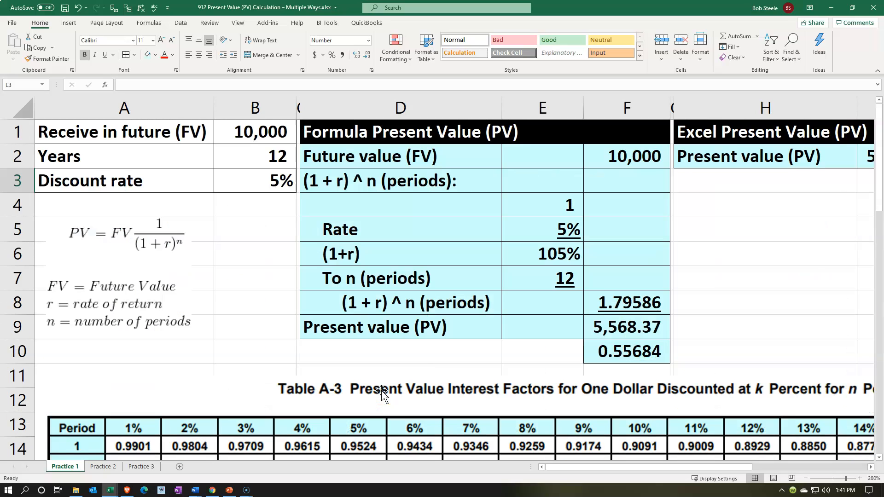
{"action": "left_click", "coordinate": [805, 197]}
{"action": "key", "text": "Right"}
{"action": "key", "text": "Right"}
{"action": "key", "text": "Right"}
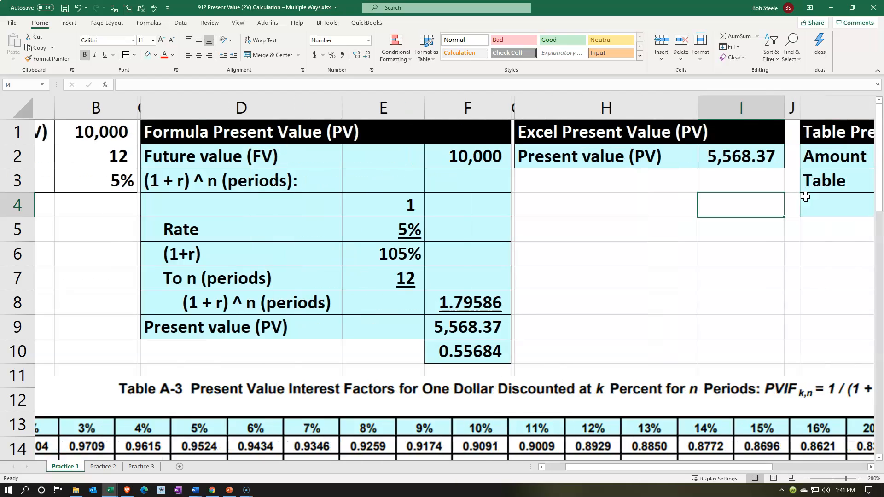
{"action": "key", "text": "Up"}
{"action": "key", "text": "Right"}
{"action": "type", "text": ".55"}
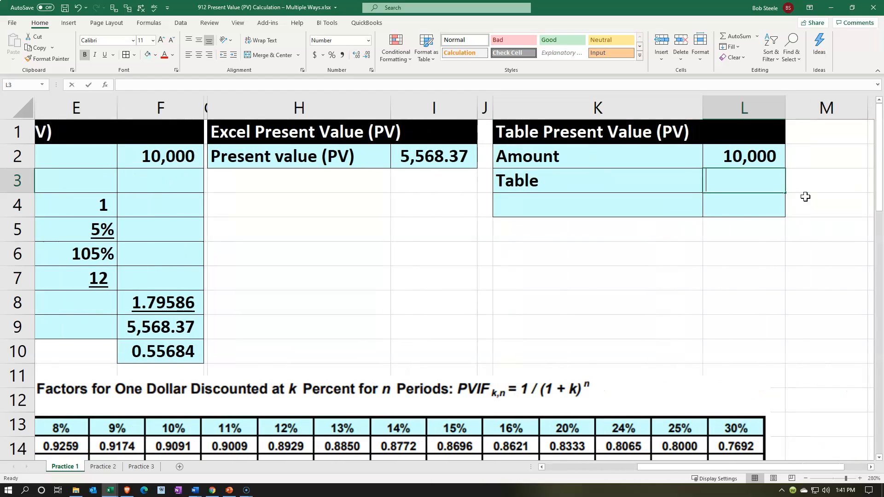
{"action": "type", "text": "68"}
{"action": "key", "text": "Return"}
- Show the table factor in L3 with four decimal places and underline it
{"action": "key", "text": "Up"}
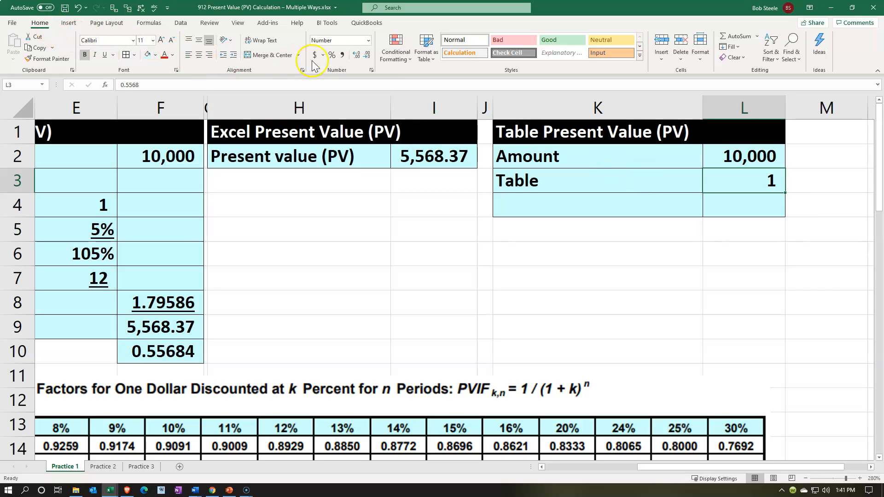
{"action": "left_click", "coordinate": [356, 55]}
{"action": "left_click", "coordinate": [355, 55]}
{"action": "left_click", "coordinate": [356, 55]}
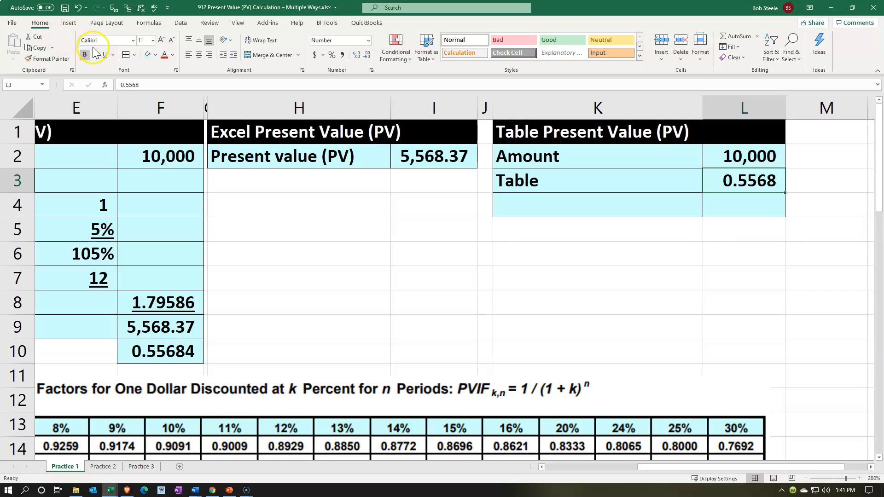
{"action": "left_click", "coordinate": [106, 55]}
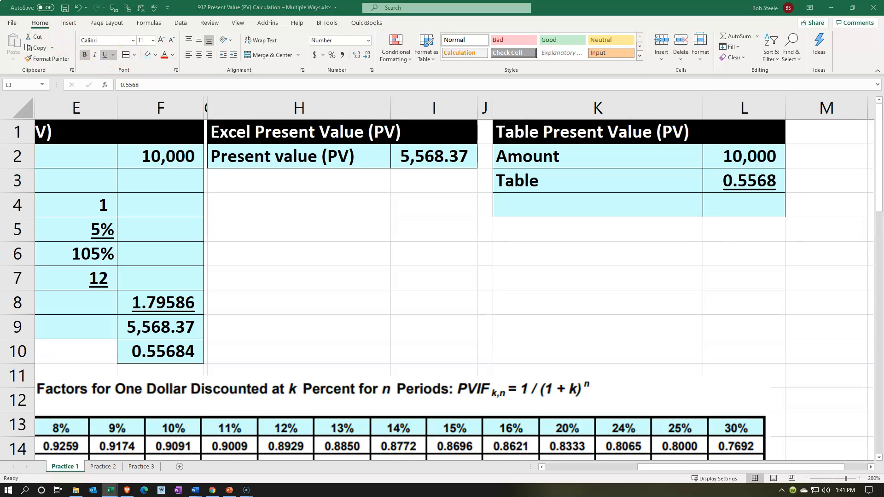
- Label K4 as Present value (PV) and multiply the amount by the table factor in L4 with =L2*L3
{"action": "left_click", "coordinate": [534, 200]}
{"action": "type", "text": "Present value (PV)"}
{"action": "key", "text": "Right"}
{"action": "type", "text": "="}
{"action": "key", "text": "Up"}
{"action": "key", "text": "Up"}
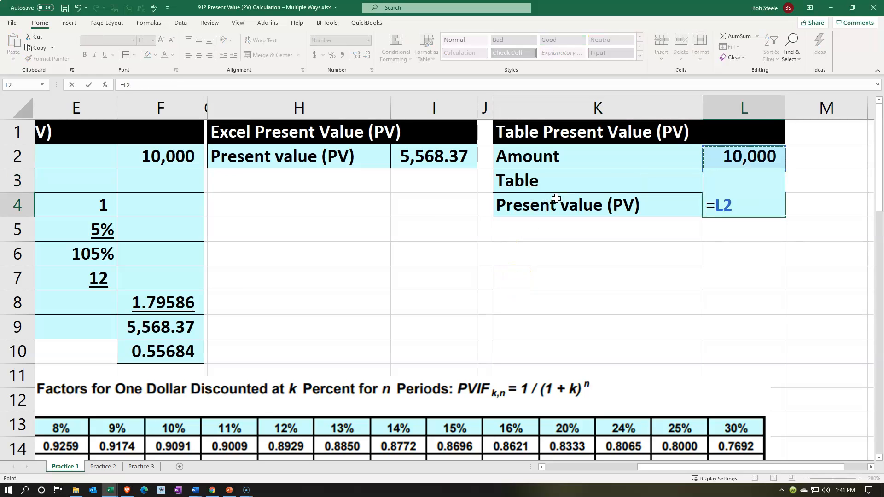
{"action": "type", "text": "*"}
{"action": "key", "text": "Up"}
{"action": "key", "text": "Return"}
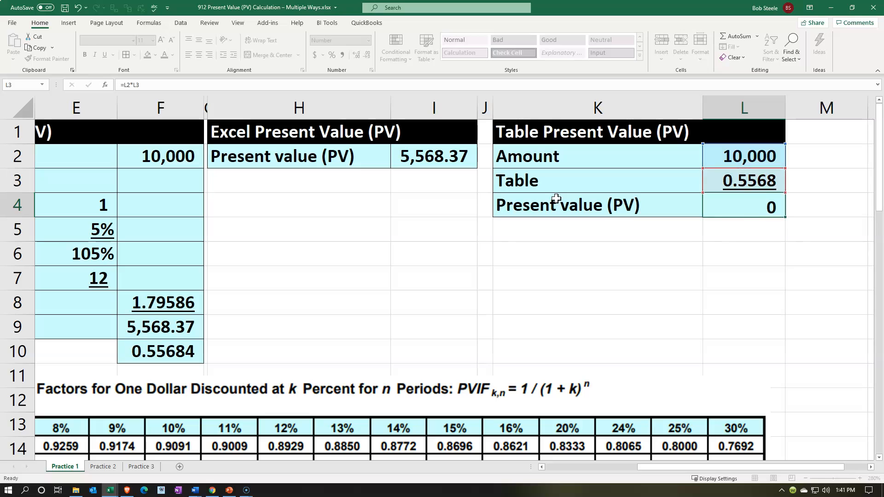
- Format the present value in L4 to show two decimal places
{"action": "key", "text": "Up"}
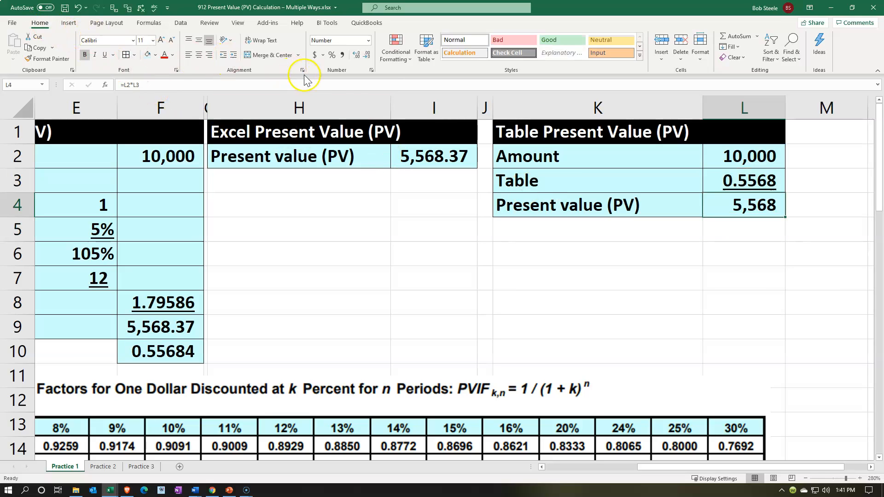
{"action": "left_click", "coordinate": [357, 55]}
{"action": "left_click", "coordinate": [357, 55]}
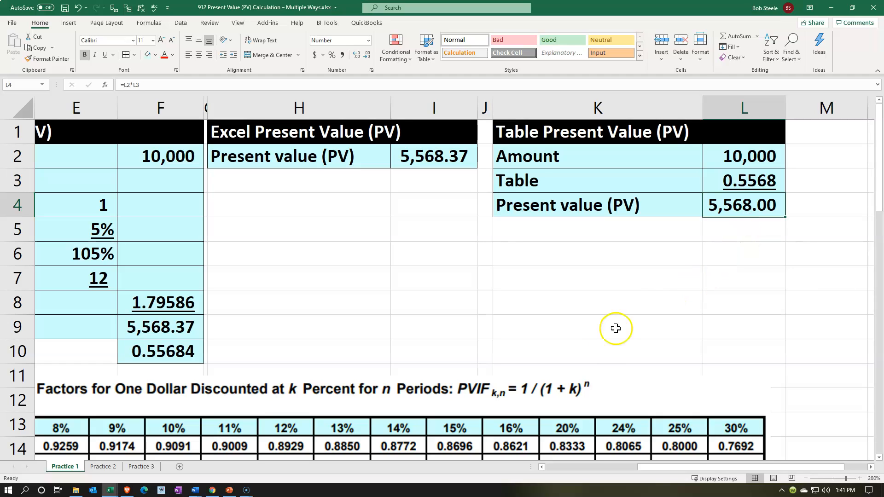
- Check the calculated factor in F10 against the rounded table factor in L3
{"action": "left_click", "coordinate": [600, 352]}
{"action": "key", "text": "Left"}
{"action": "key", "text": "Left"}
{"action": "key", "text": "Left"}
{"action": "key", "text": "Left"}
{"action": "key", "text": "Left"}
{"action": "key", "text": "Left"}
{"action": "key", "text": "Left"}
{"action": "key", "text": "Left"}
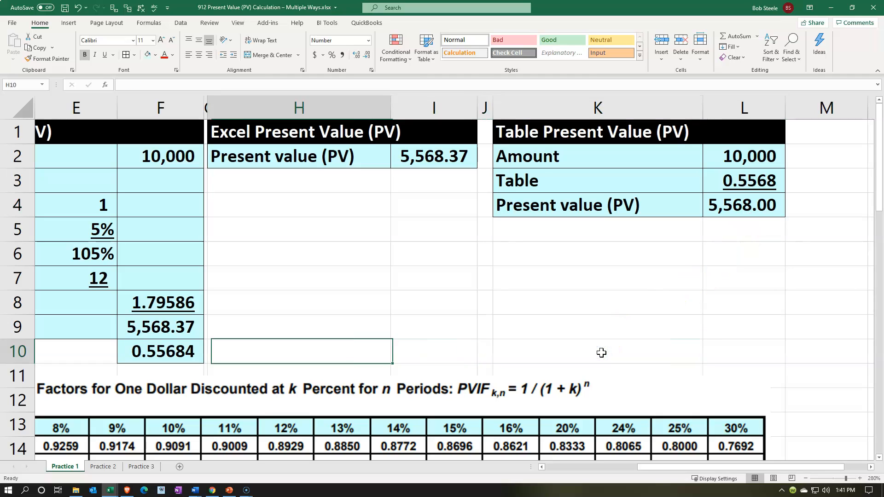
{"action": "key", "text": "Right"}
{"action": "key", "text": "Right"}
{"action": "key", "text": "Right"}
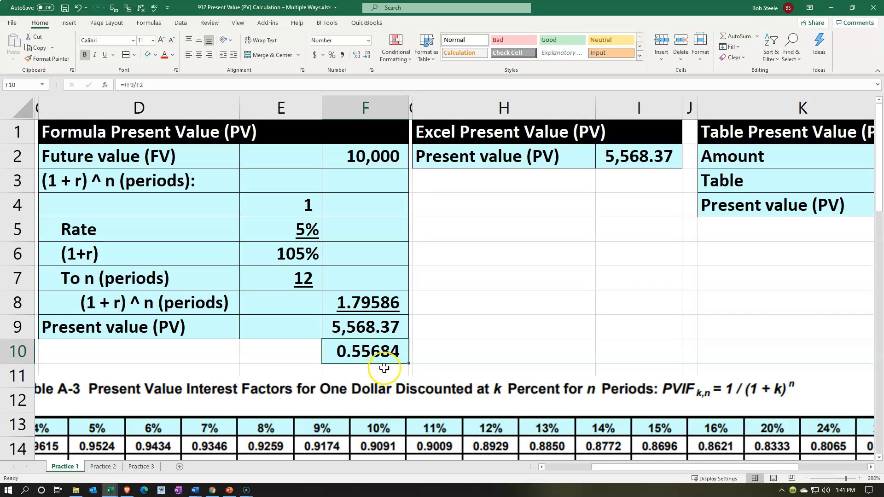
- Compare the table-based present value in L4 with the PV function result in I2 and the formula result in F9
{"action": "left_click", "coordinate": [794, 223]}
{"action": "key", "text": "Right"}
{"action": "key", "text": "Right"}
{"action": "key", "text": "Up"}
{"action": "key", "text": "Left"}
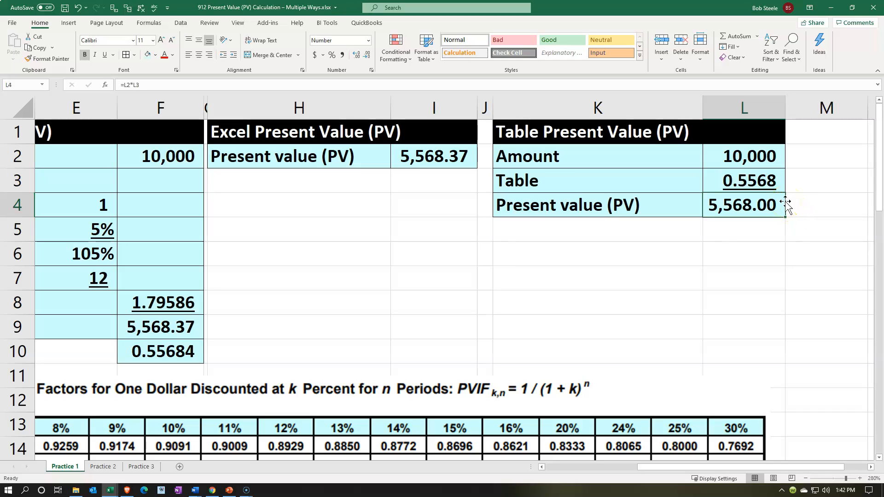
{"action": "left_click", "coordinate": [767, 231]}
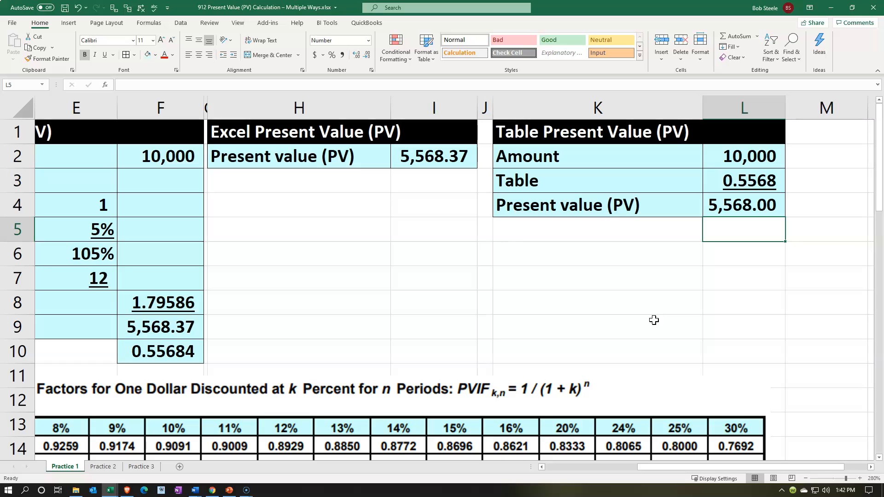
{"action": "left_click", "coordinate": [716, 211]}
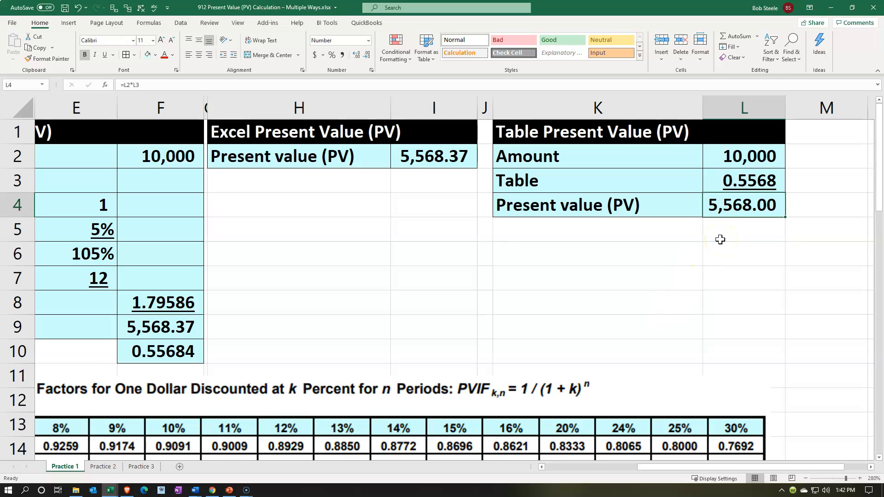
{"action": "left_click", "coordinate": [427, 159]}
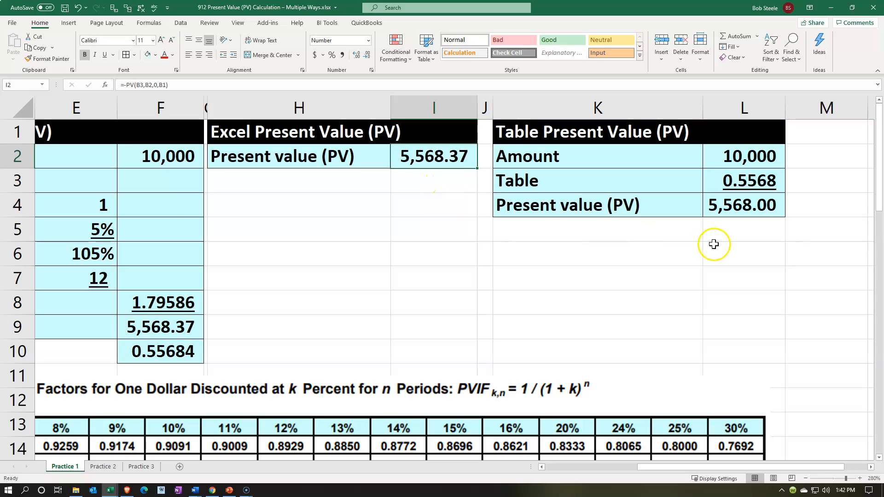
{"action": "left_click", "coordinate": [767, 231]}
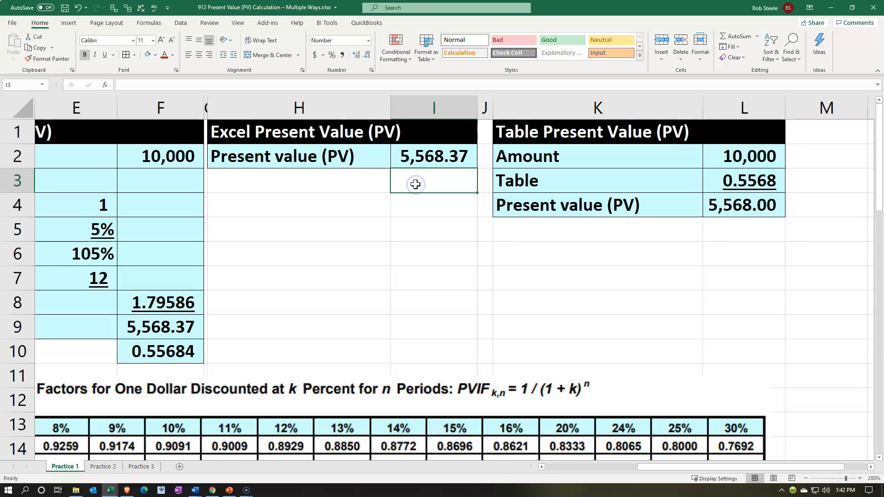
{"action": "left_click_drag", "start_coordinate": [659, 467], "coordinate": [505, 446]}
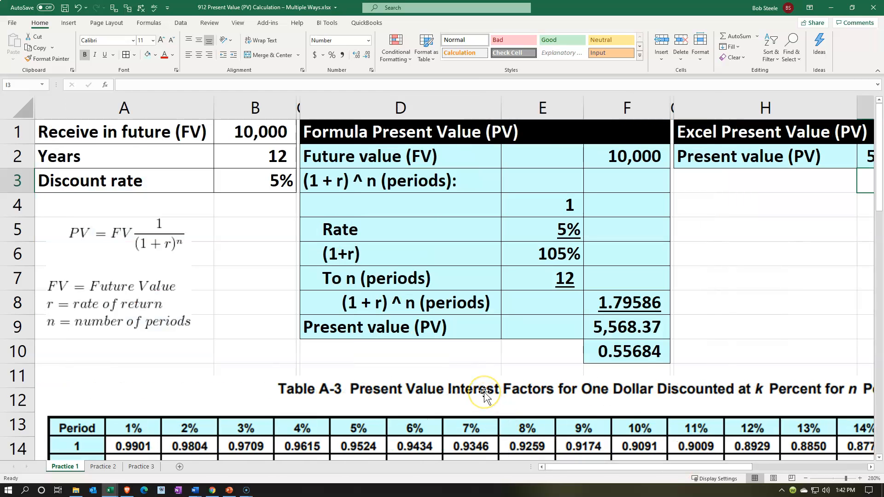
- Open the Practice 2 sheet and review its future value, years and discount rate in B1:B3
{"action": "left_click", "coordinate": [117, 468]}
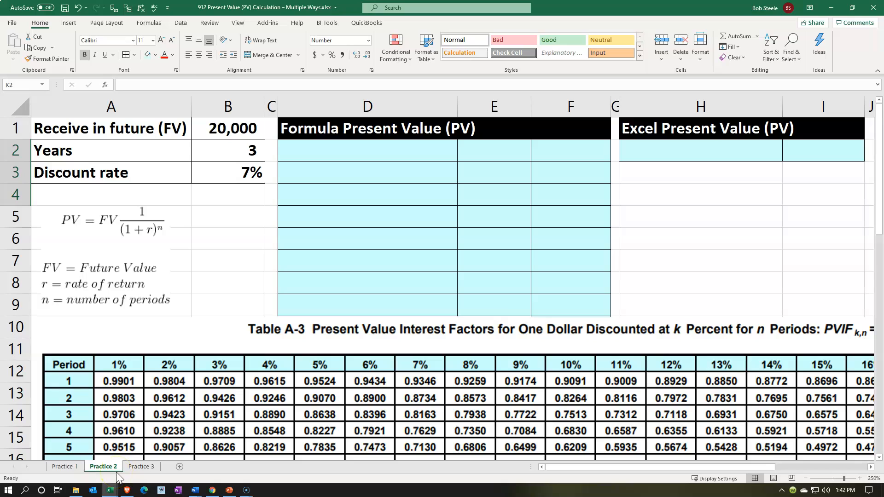
{"action": "left_click", "coordinate": [231, 127]}
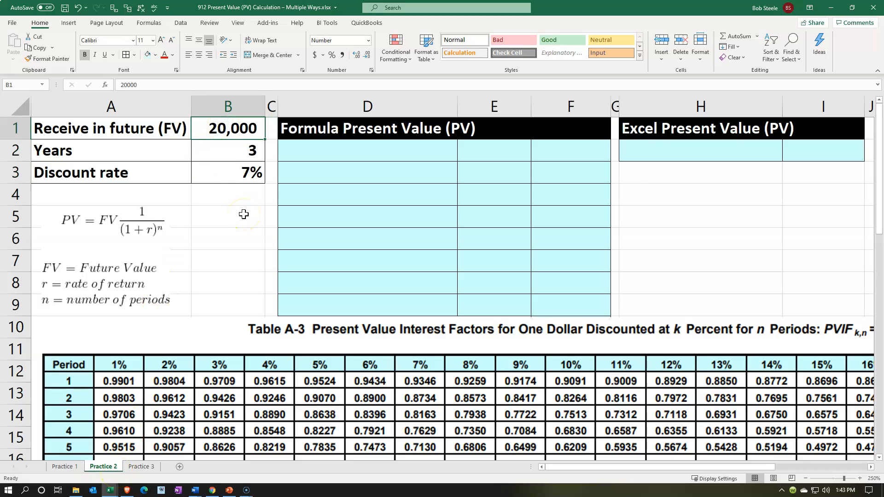
{"action": "key", "text": "Down"}
{"action": "key", "text": "Down"}
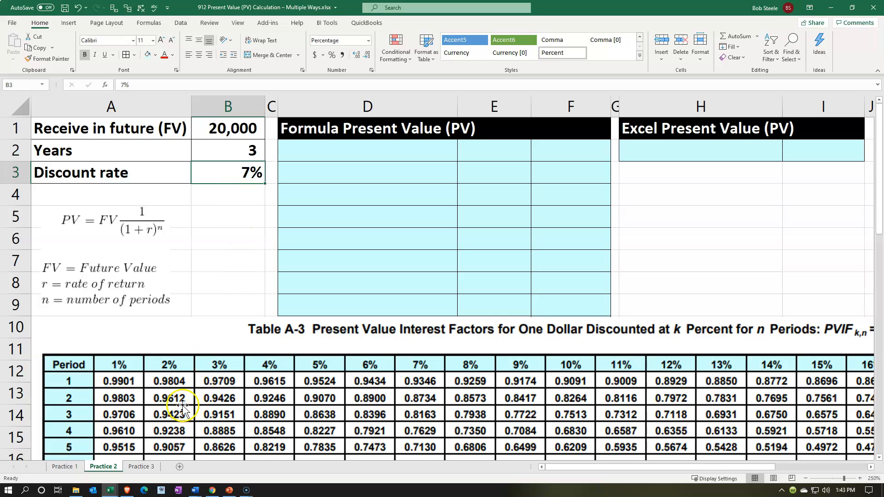
- Copy the calculation labels from D2:D9 on Practice 1 into the Formula Present Value block on Practice 2, starting at D2
{"action": "left_click", "coordinate": [72, 467]}
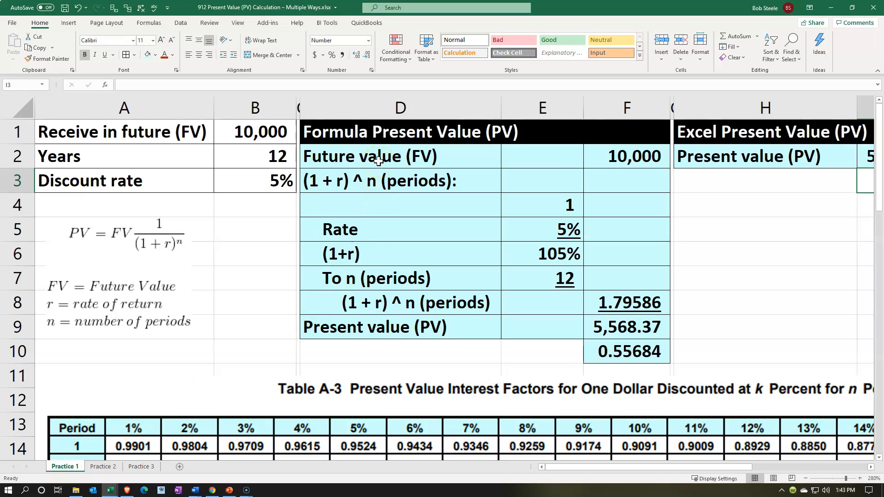
{"action": "left_click_drag", "start_coordinate": [379, 160], "coordinate": [383, 326]}
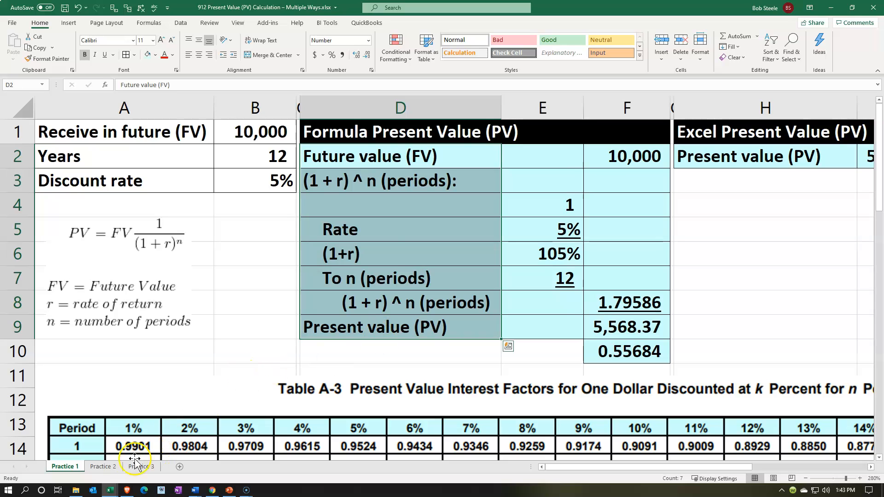
{"action": "left_click_drag", "start_coordinate": [389, 152], "coordinate": [391, 325]}
{"action": "key", "text": "ctrl+c"}
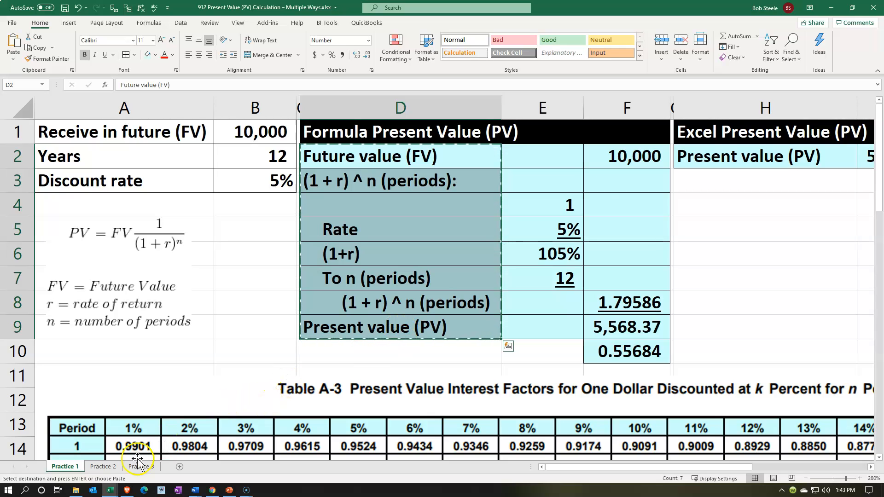
{"action": "left_click", "coordinate": [104, 466]}
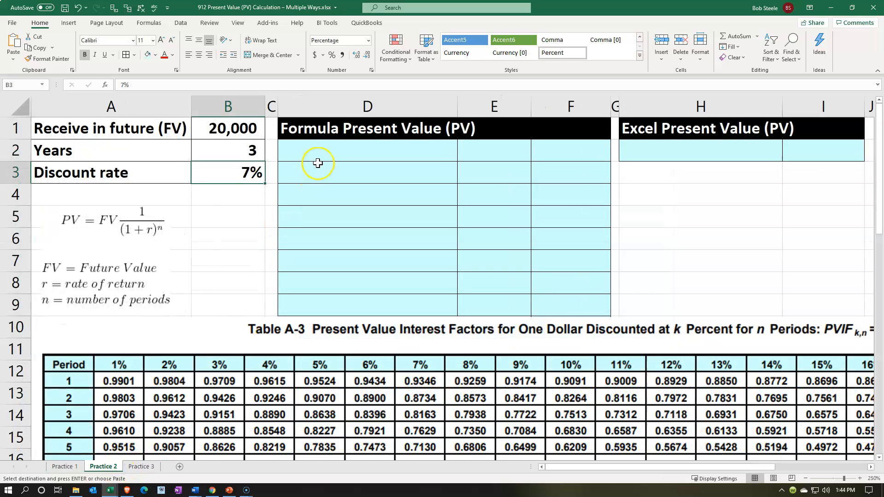
{"action": "left_click", "coordinate": [324, 150]}
{"action": "key", "text": "ctrl+v"}
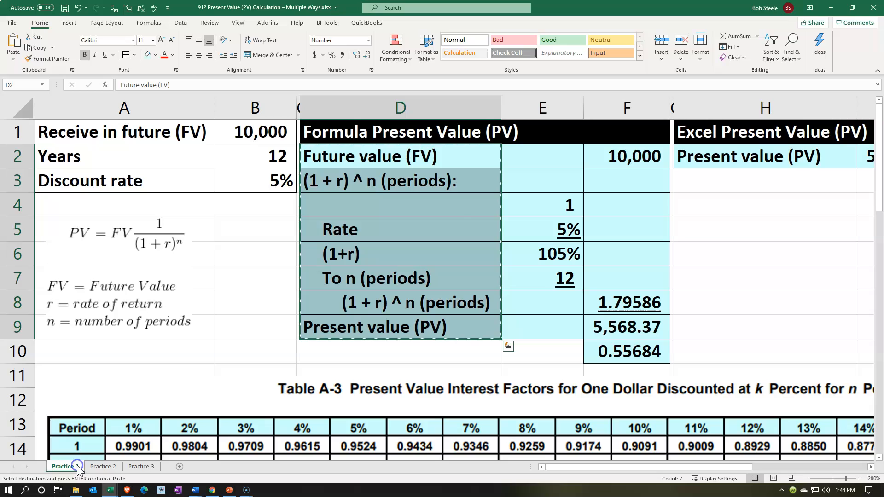
- Copy the cell formatting of E2:F10 on Practice 1 onto the same block on Practice 2, starting at E2
{"action": "left_click", "coordinate": [65, 467]}
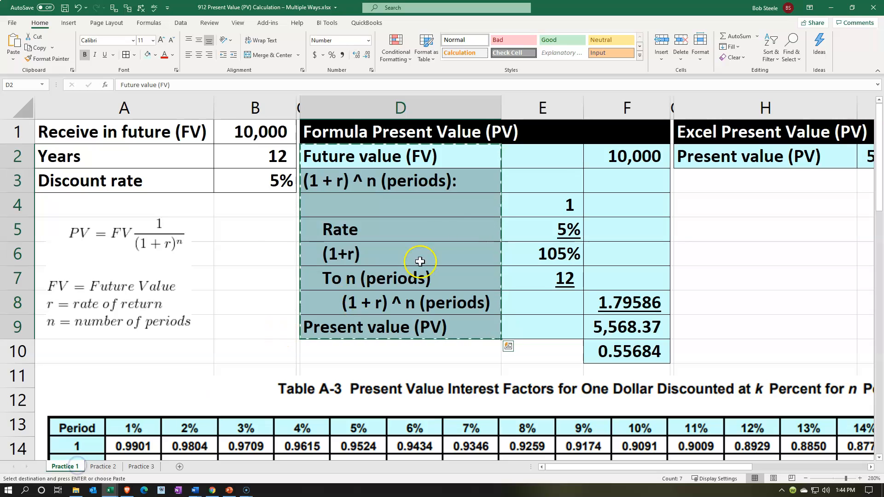
{"action": "left_click_drag", "start_coordinate": [558, 159], "coordinate": [612, 339]}
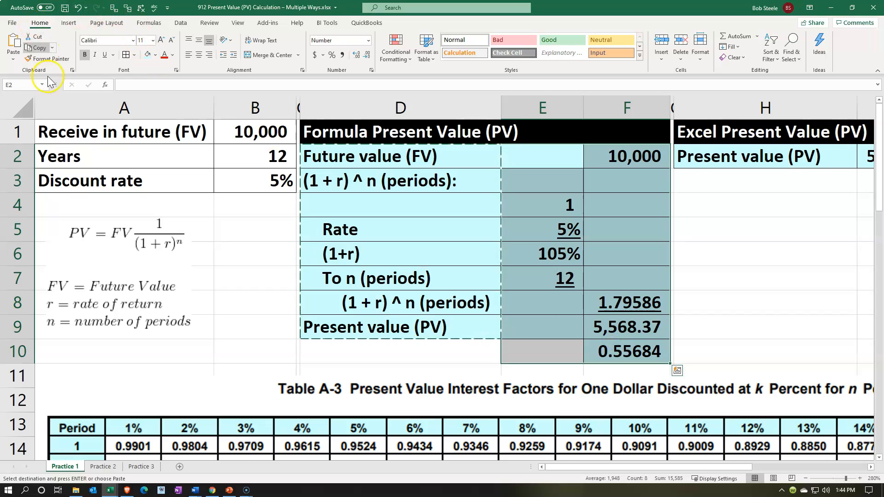
{"action": "left_click", "coordinate": [50, 59]}
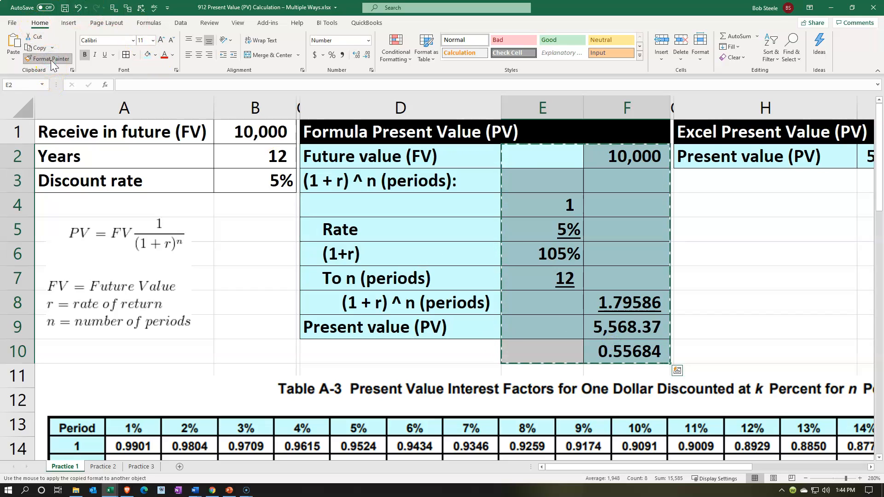
{"action": "left_click", "coordinate": [117, 469]}
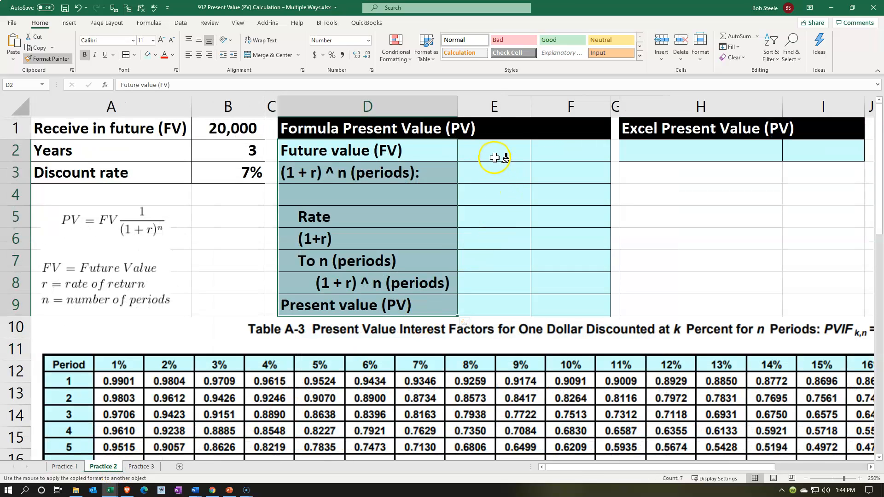
{"action": "left_click", "coordinate": [495, 158]}
- Move the factor table picture down about one row to uncover F10, and clear the formula in F10
{"action": "scroll", "coordinate": [421, 223], "scroll_direction": "down", "scroll_amount": 1}
{"action": "left_click", "coordinate": [415, 316]}
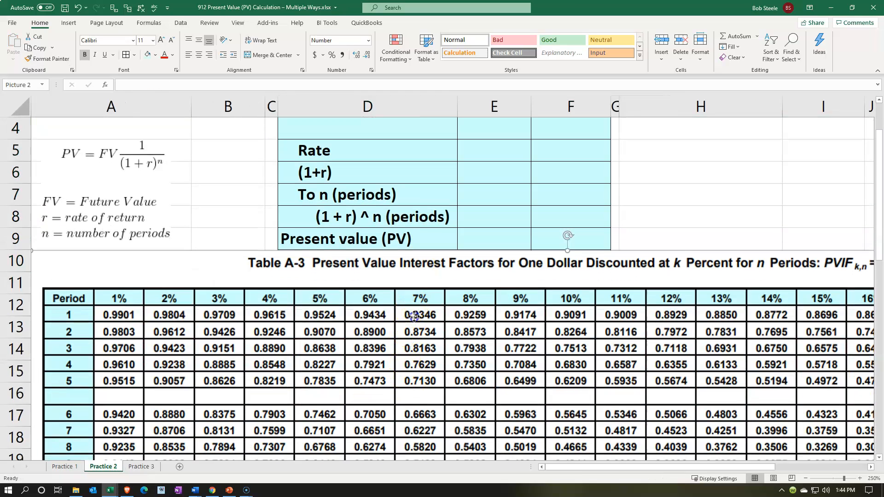
{"action": "left_click_drag", "start_coordinate": [414, 316], "coordinate": [414, 339]}
{"action": "left_click", "coordinate": [561, 258]}
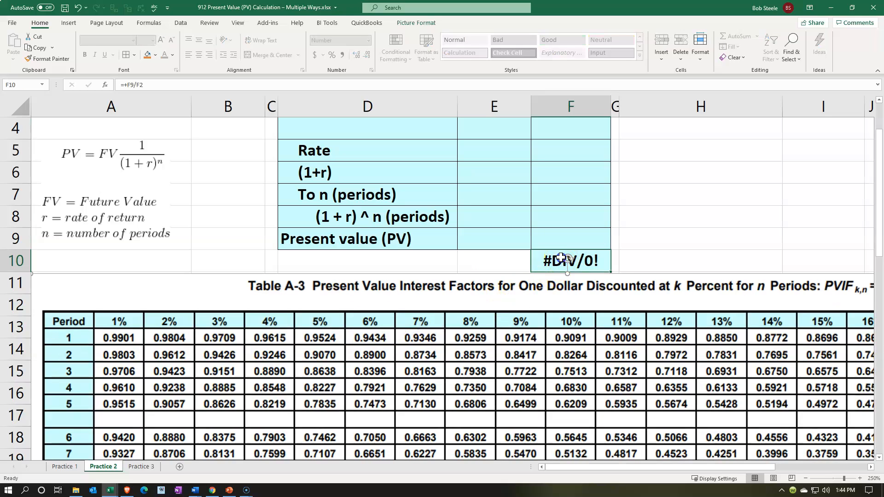
{"action": "key", "text": "Delete"}
{"action": "scroll", "coordinate": [561, 258], "scroll_direction": "up", "scroll_amount": 1}
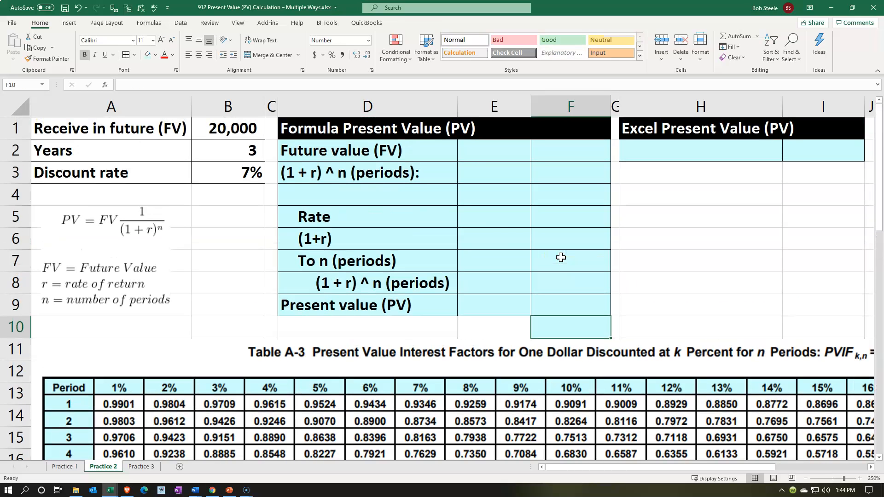
- Link the future value in F2 to the amount received in future in B1
{"action": "left_click", "coordinate": [475, 157]}
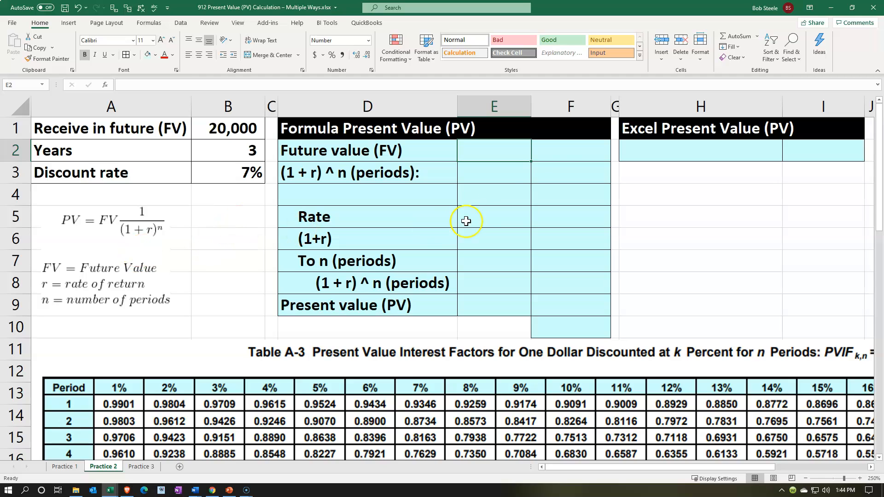
{"action": "left_click", "coordinate": [550, 162]}
{"action": "type", "text": "="}
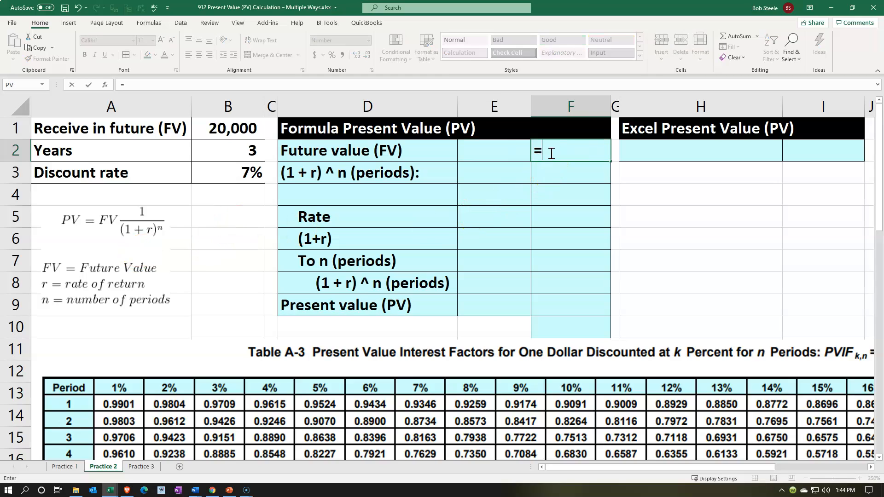
{"action": "key", "text": "Left"}
{"action": "key", "text": "Left"}
{"action": "key", "text": "Left"}
{"action": "key", "text": "Left"}
{"action": "key", "text": "Return"}
{"action": "key", "text": "Left"}
{"action": "key", "text": "Left"}
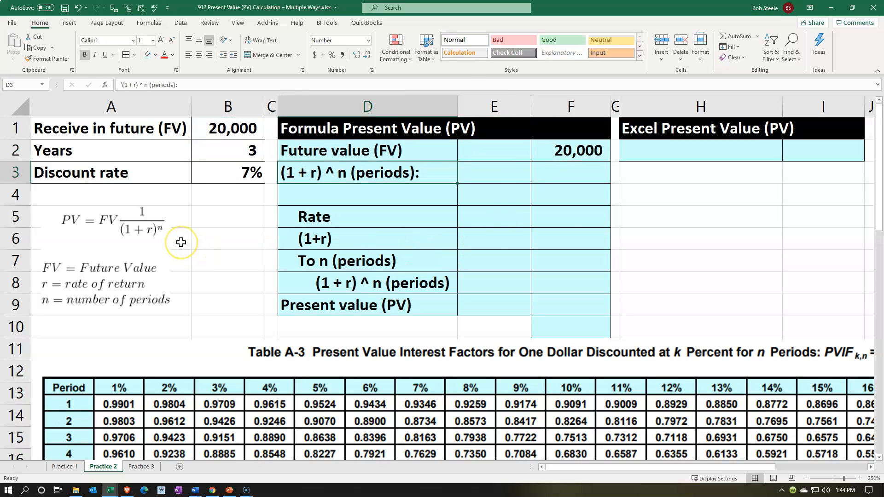
- Enter 1 in E4 and link the rate in E5 to the discount rate in B3
{"action": "left_click", "coordinate": [472, 192]}
{"action": "type", "text": "1"}
{"action": "key", "text": "Return"}
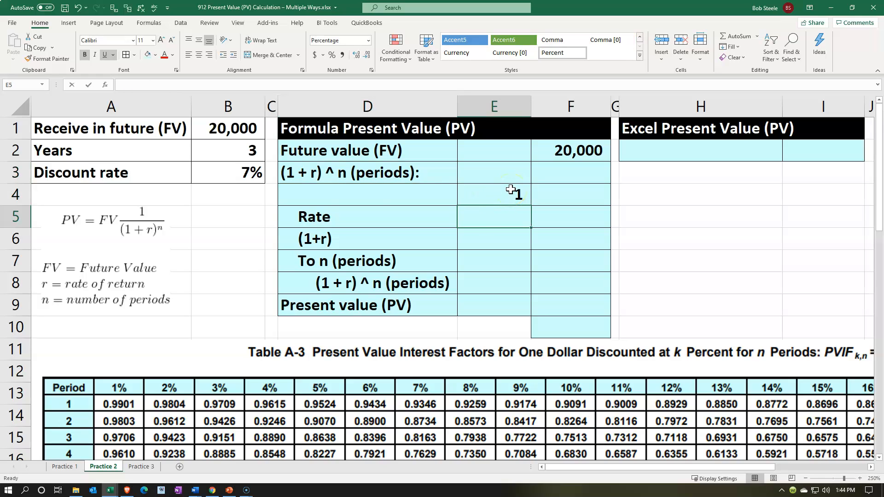
{"action": "type", "text": "="}
{"action": "key", "text": "Left"}
{"action": "key", "text": "Left"}
{"action": "key", "text": "Left"}
{"action": "key", "text": "Up"}
{"action": "key", "text": "Up"}
{"action": "key", "text": "Return"}
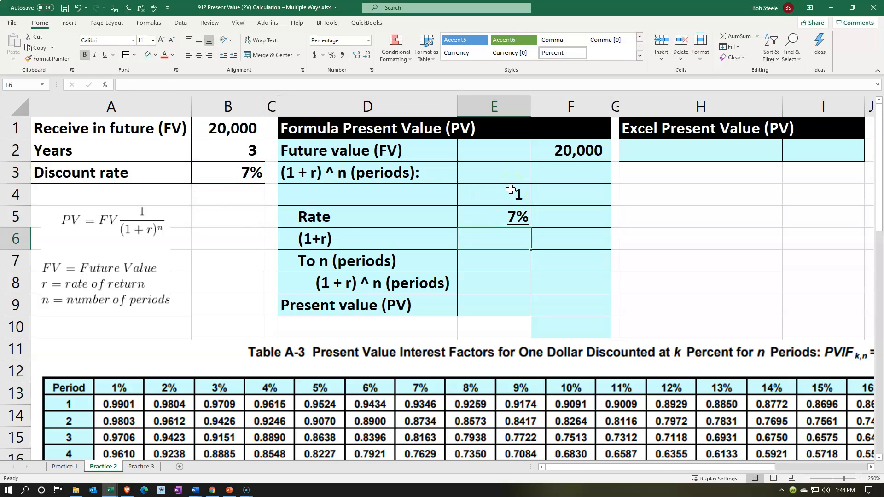
- Calculate (1+r) in E6 with a SUM of E4:E5
{"action": "type", "text": "=sum("}
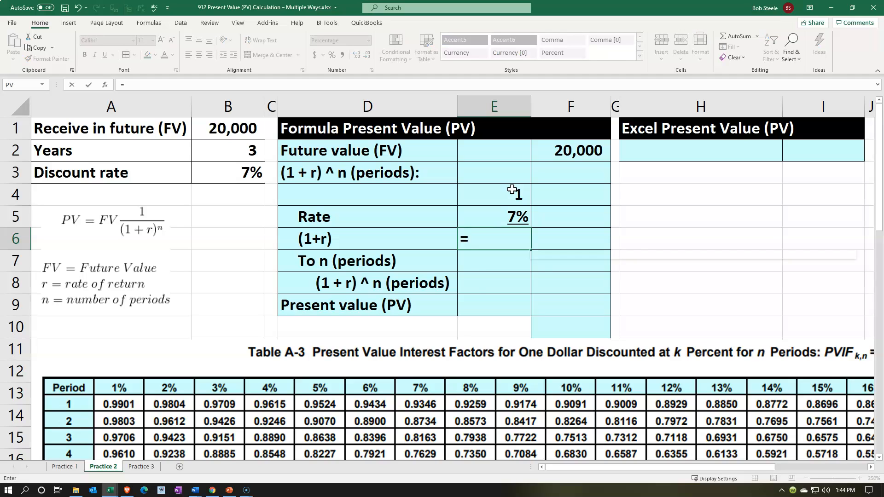
{"action": "key", "text": "Up"}
{"action": "key", "text": "shift+Up"}
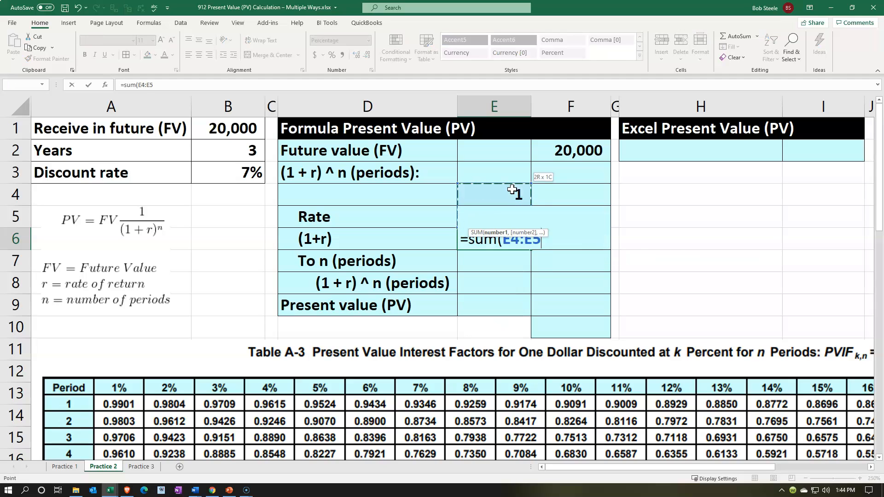
{"action": "key", "text": "Return"}
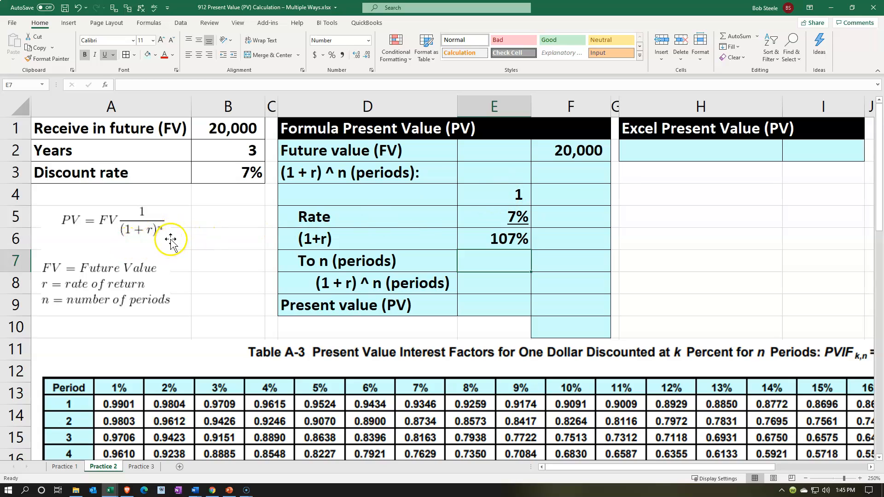
- Link the number of periods in E7 to the years in B2
{"action": "type", "text": "="}
{"action": "key", "text": "Left"}
{"action": "key", "text": "Left"}
{"action": "key", "text": "Left"}
{"action": "key", "text": "Up"}
{"action": "key", "text": "Up"}
{"action": "key", "text": "Up"}
{"action": "key", "text": "Up"}
{"action": "key", "text": "Return"}
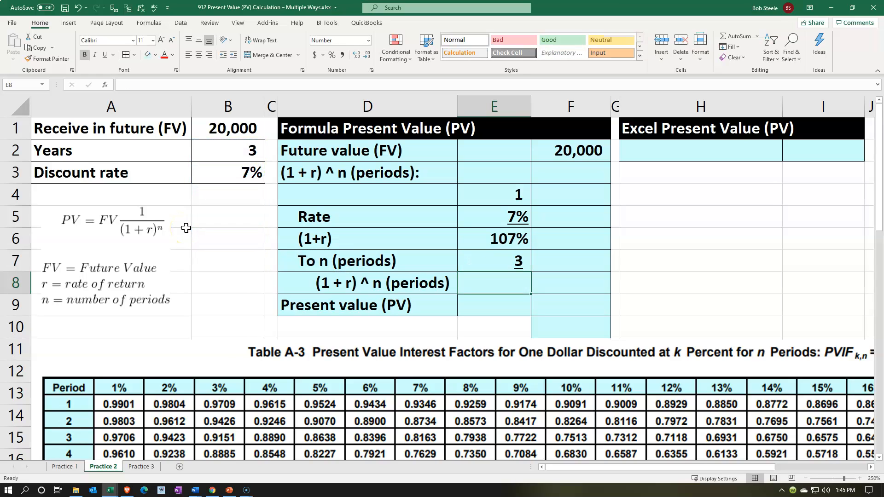
- Calculate (1 + r) ^ n in F8 with the formula =E6^B2
{"action": "key", "text": "Right"}
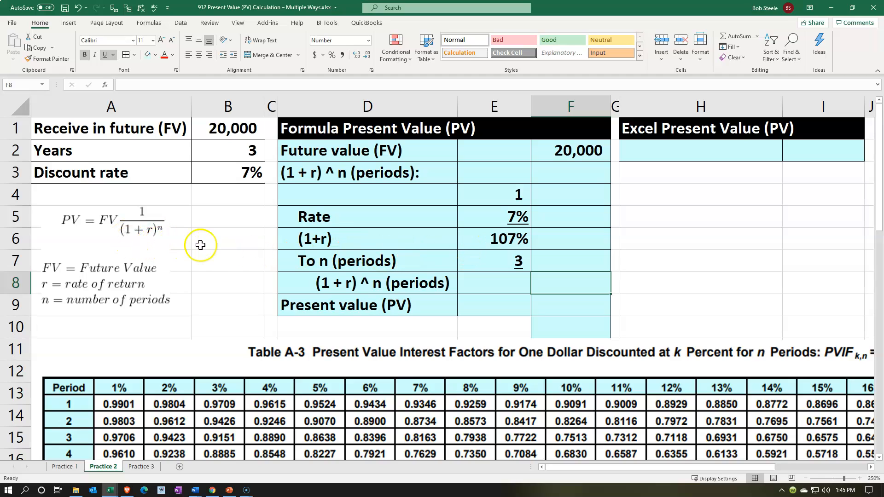
{"action": "type", "text": "="}
{"action": "key", "text": "Up"}
{"action": "key", "text": "Up"}
{"action": "key", "text": "Left"}
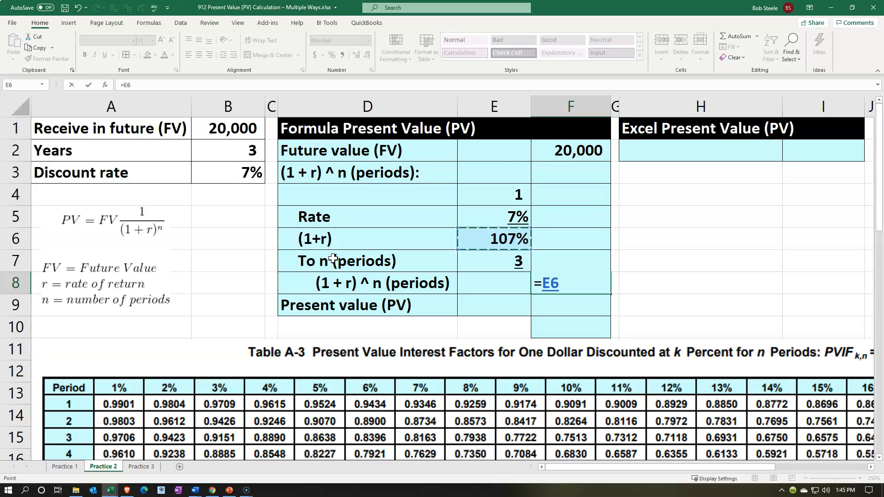
{"action": "type", "text": "^"}
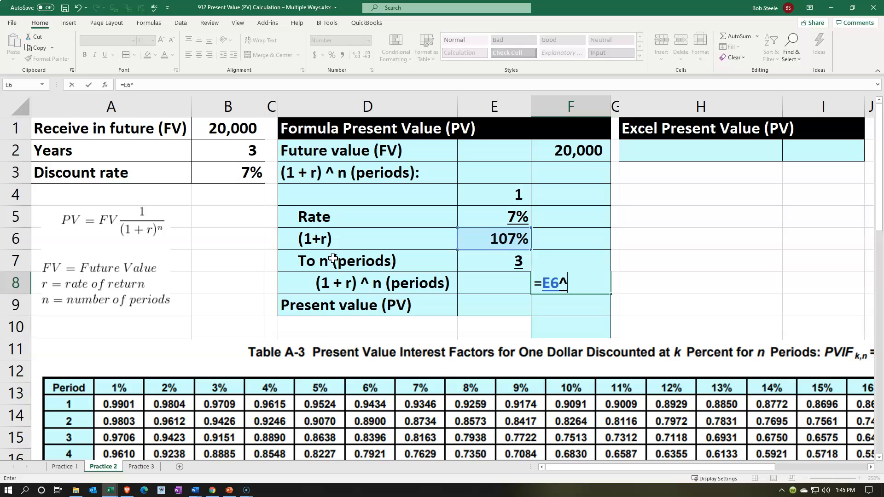
{"action": "left_click", "coordinate": [239, 154]}
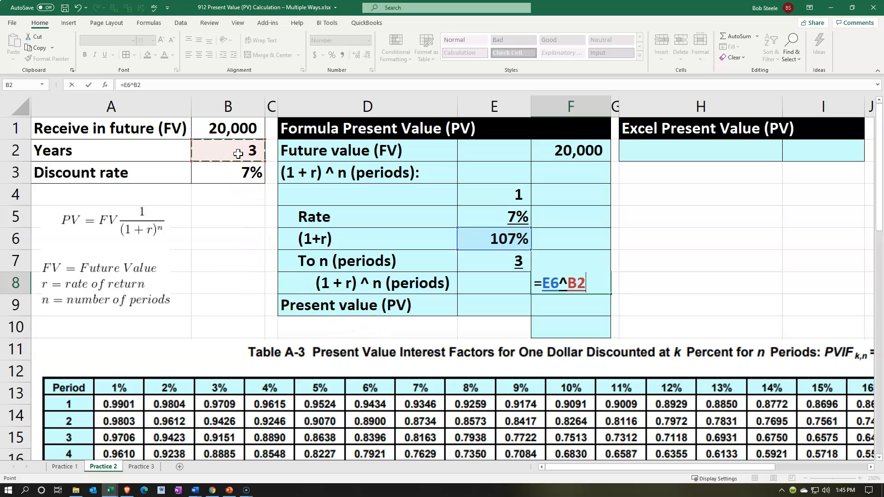
{"action": "key", "text": "Return"}
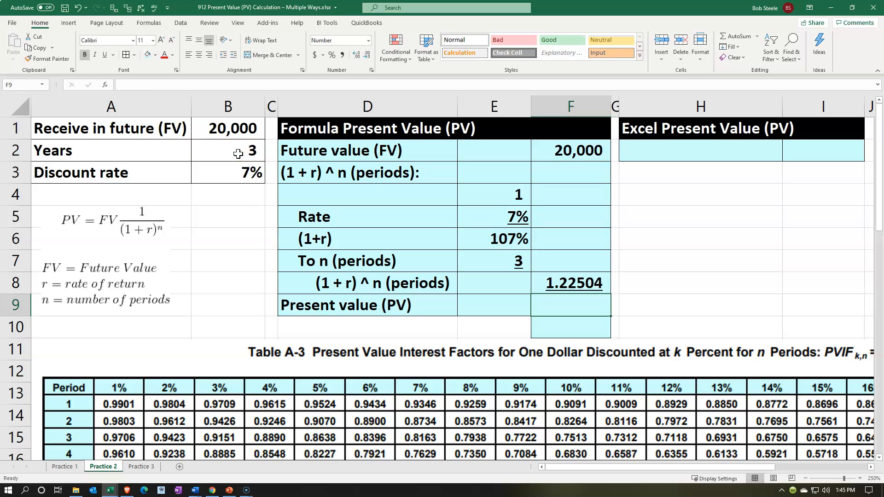
- Calculate the present value in F9 by dividing the future value in F2 by F8
{"action": "type", "text": "="}
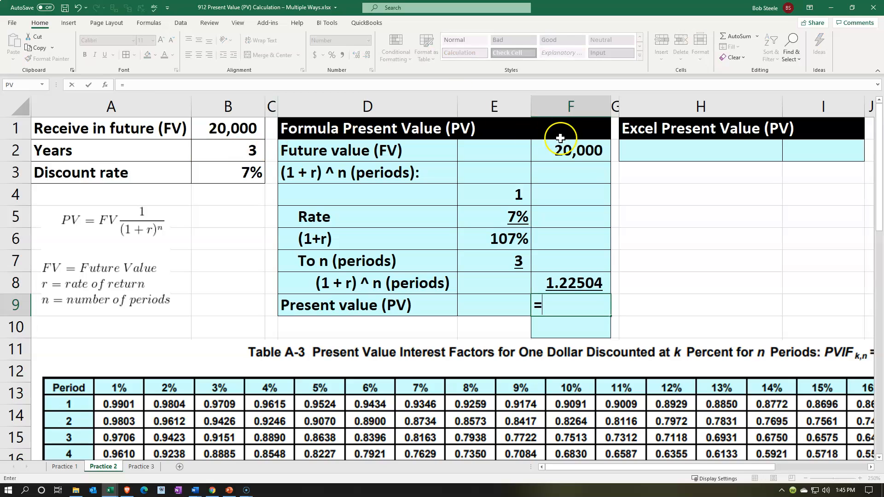
{"action": "left_click", "coordinate": [584, 151]}
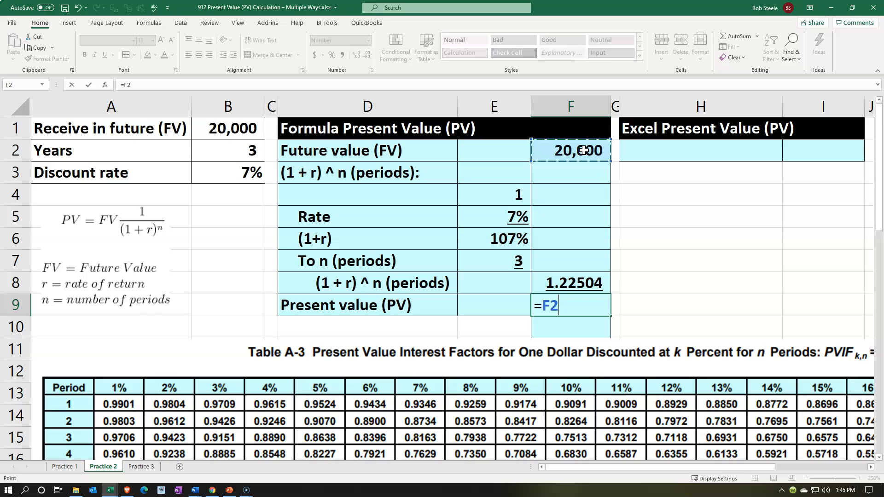
{"action": "type", "text": "/"}
{"action": "key", "text": "Up"}
{"action": "key", "text": "Return"}
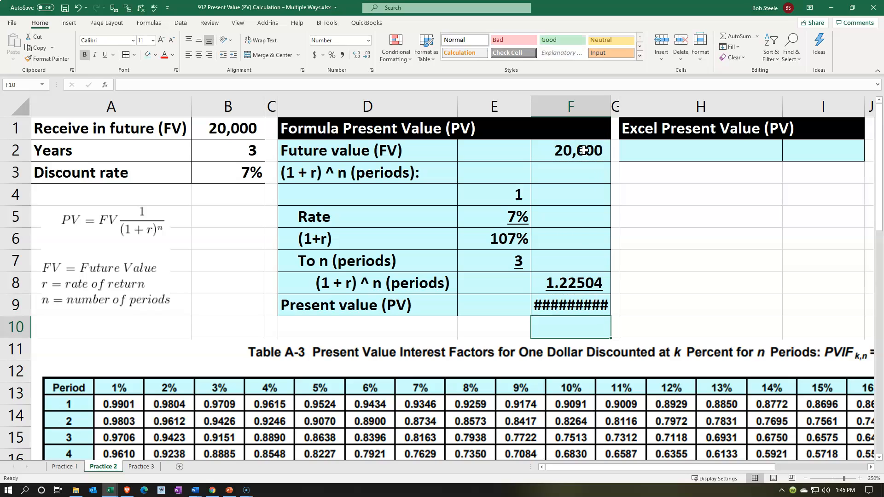
- Widen column F slightly so the full present value in F9 can be displayed
{"action": "left_click_drag", "start_coordinate": [611, 104], "coordinate": [613, 104]}
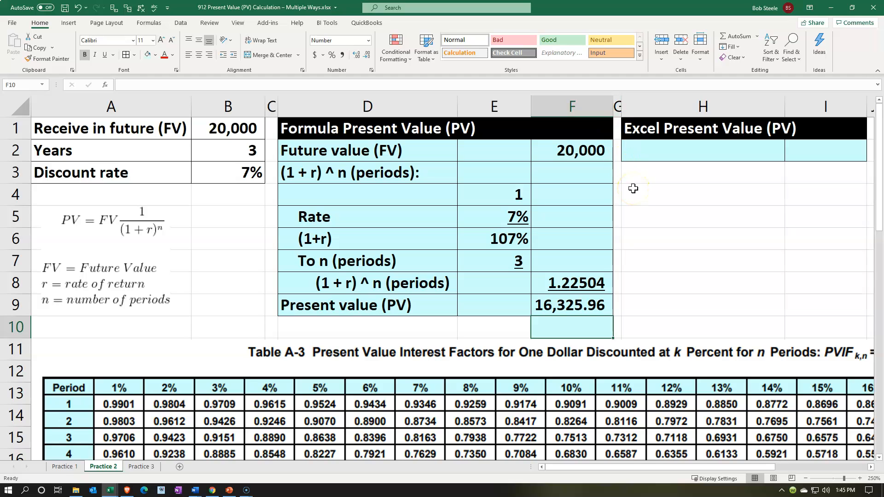
{"action": "left_click", "coordinate": [78, 7]}
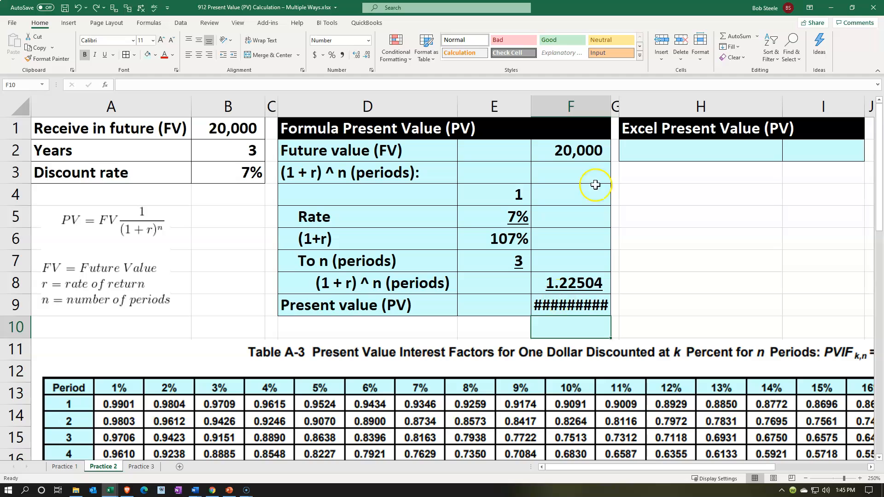
{"action": "left_click_drag", "start_coordinate": [612, 110], "coordinate": [615, 110]}
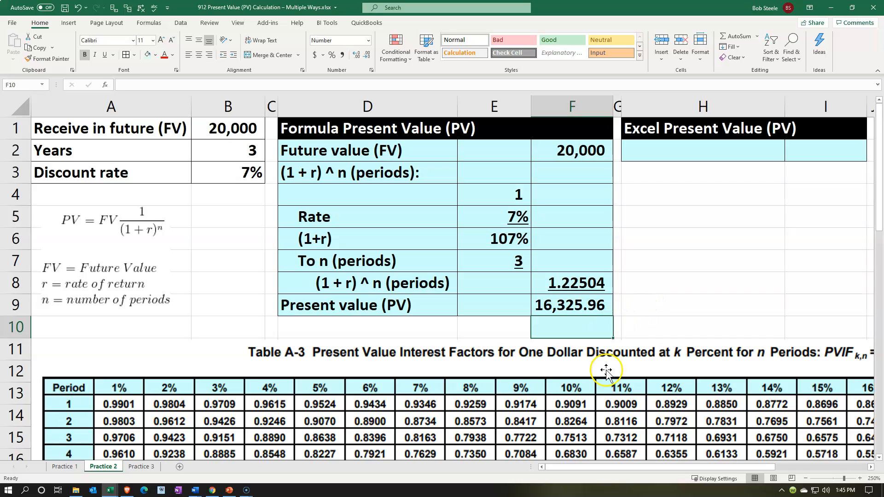
- Calculate the present value factor in F10 with the formula =F9/F2
{"action": "left_click", "coordinate": [579, 320]}
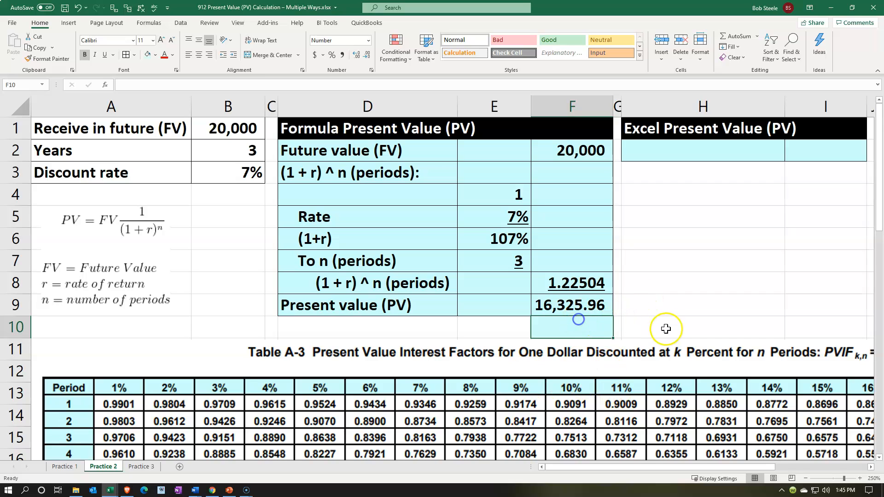
{"action": "type", "text": "="}
{"action": "key", "text": "Up"}
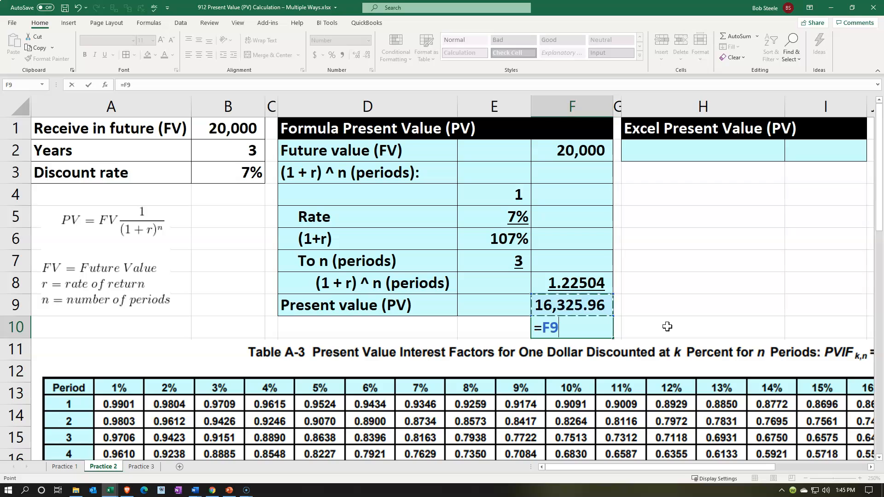
{"action": "type", "text": "/"}
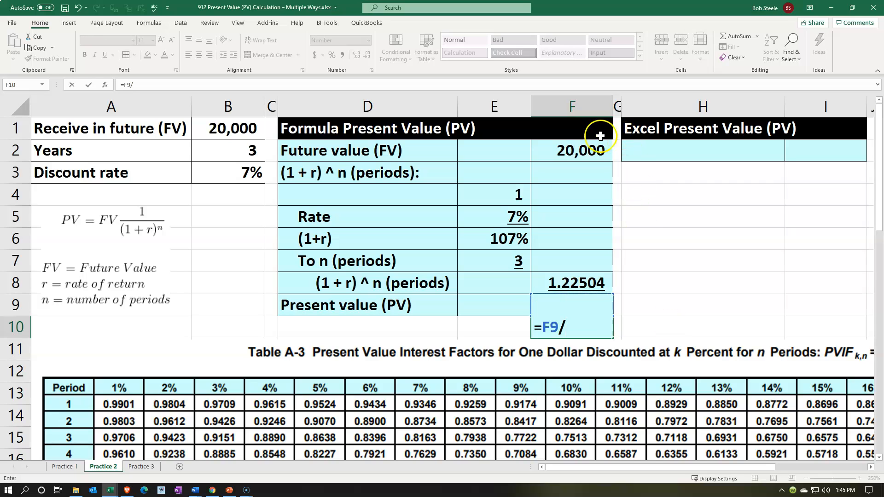
{"action": "left_click", "coordinate": [584, 146]}
{"action": "key", "text": "Return"}
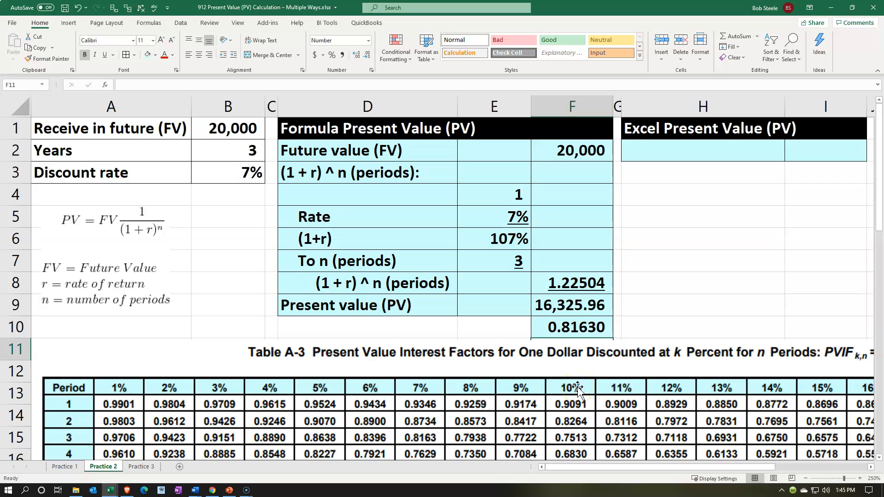
{"action": "left_click", "coordinate": [574, 328]}
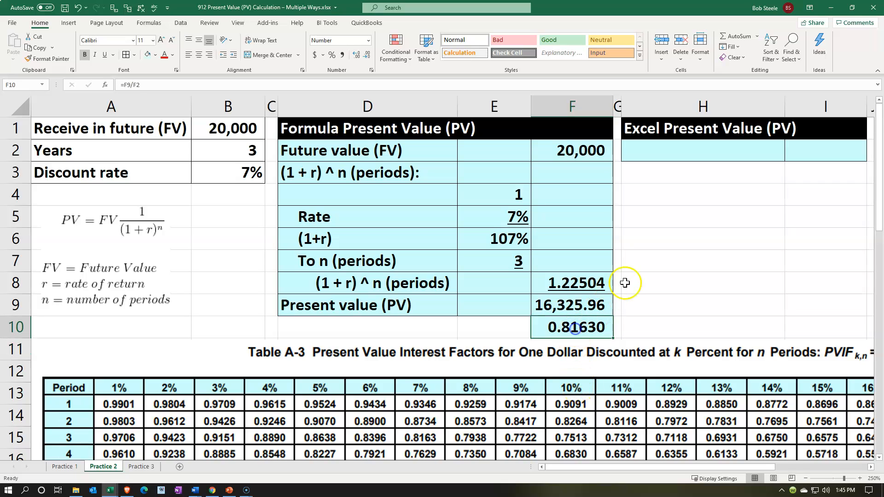
- Paste the label "Present value (PV)" into H2 under the Excel Present Value heading
{"action": "left_click", "coordinate": [685, 152]}
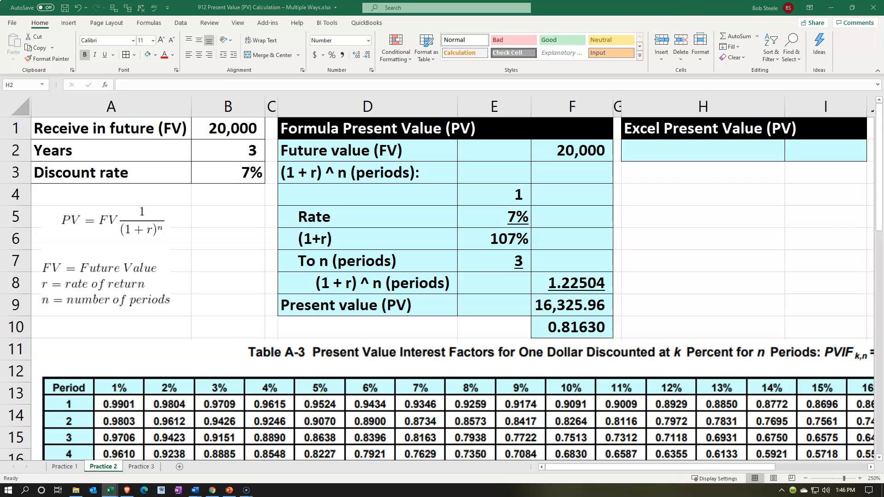
{"action": "left_click", "coordinate": [632, 144]}
{"action": "type", "text": "Present value (PV)"}
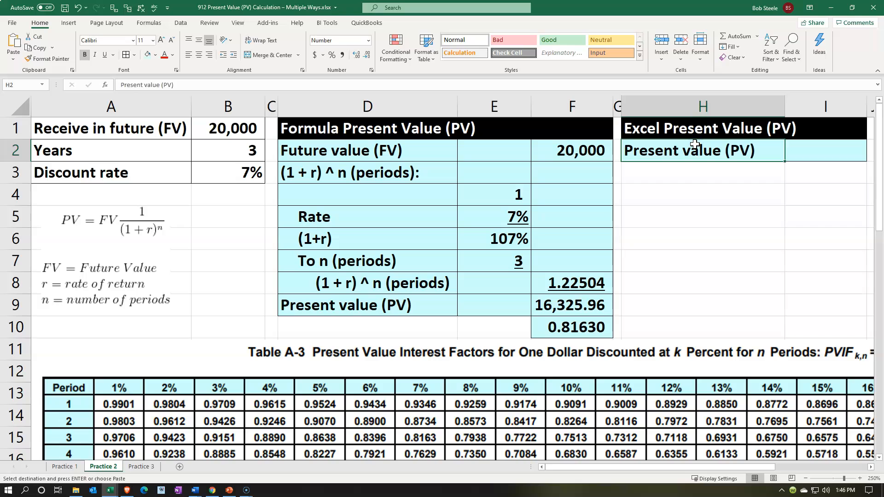
{"action": "key", "text": "Tab"}
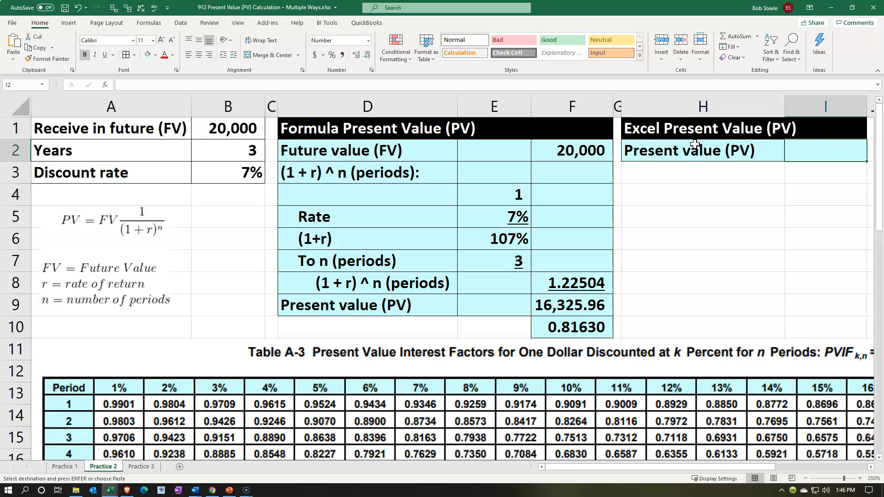
- Start a PV function in I2 with the discount rate in B3 as rate and the years in B2 as number of periods
{"action": "type", "text": "=pm"}
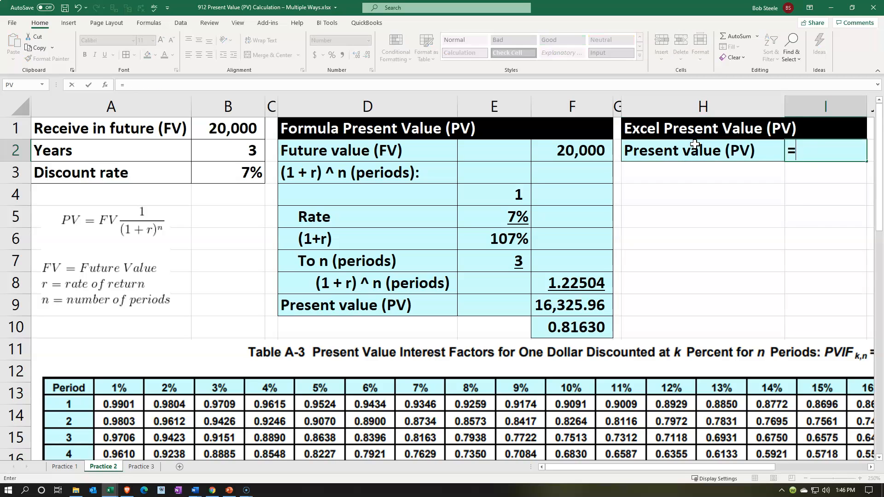
{"action": "key", "text": "BackSpace"}
{"action": "type", "text": "v"}
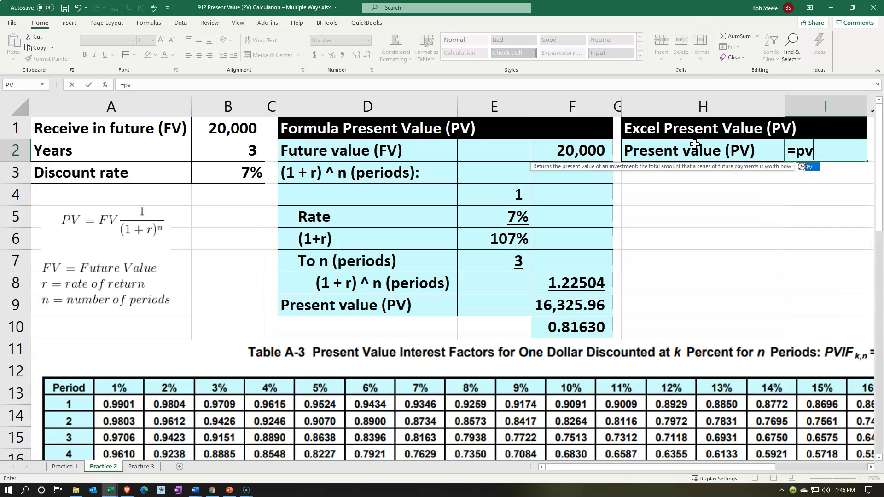
{"action": "double_click", "coordinate": [807, 167]}
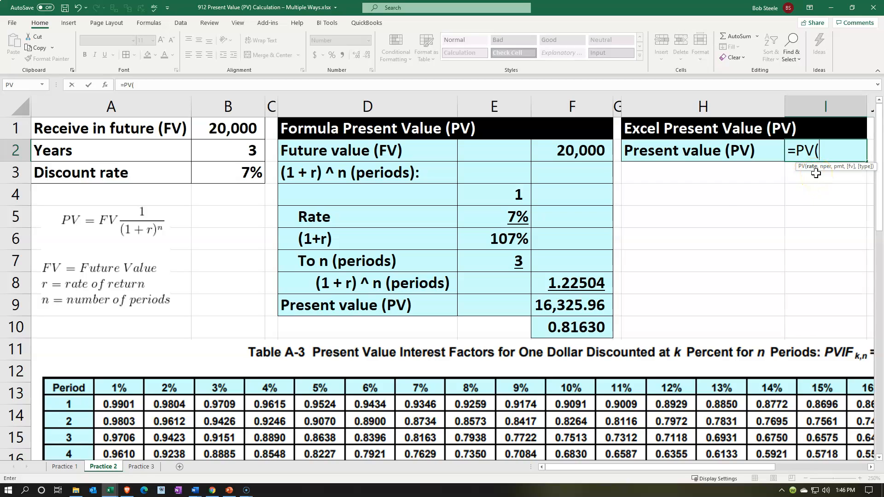
{"action": "left_click", "coordinate": [240, 174]}
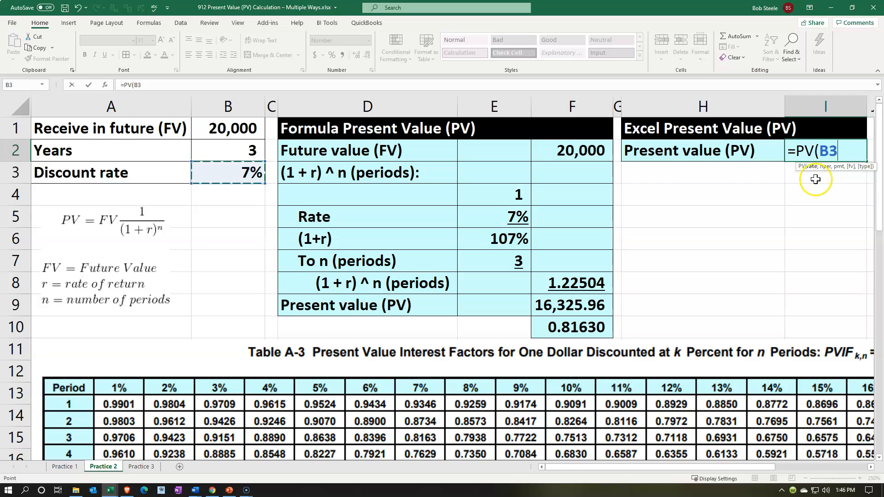
{"action": "type", "text": ","}
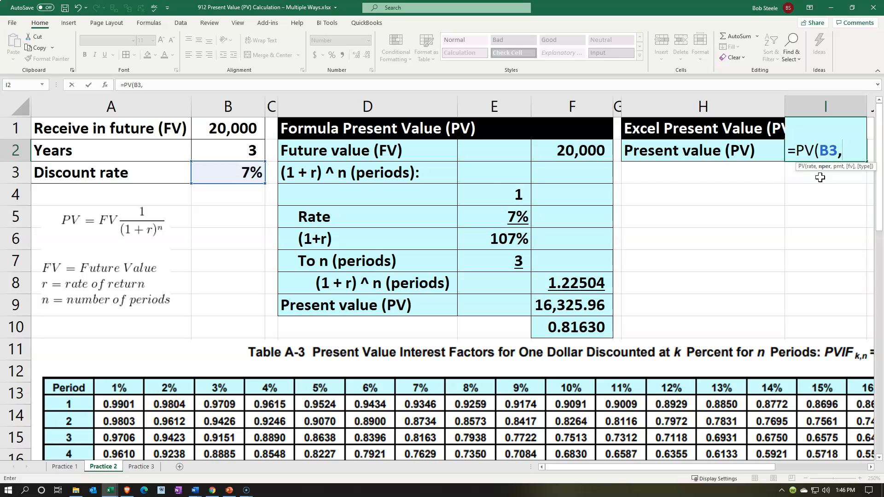
{"action": "left_click", "coordinate": [255, 147]}
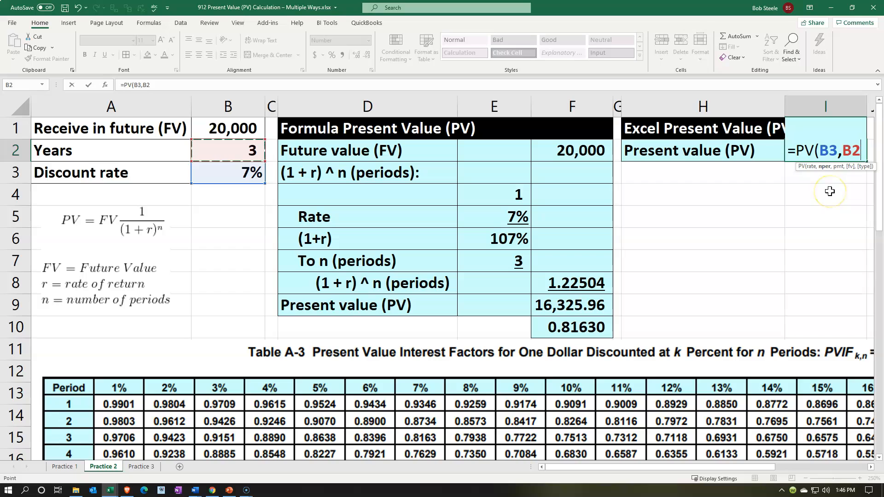
- Complete the PV formula in I2 with 0 as payment and the amount in B1 as future value, giving =PV(B3,B2,0,B1)
{"action": "type", "text": ",0"}
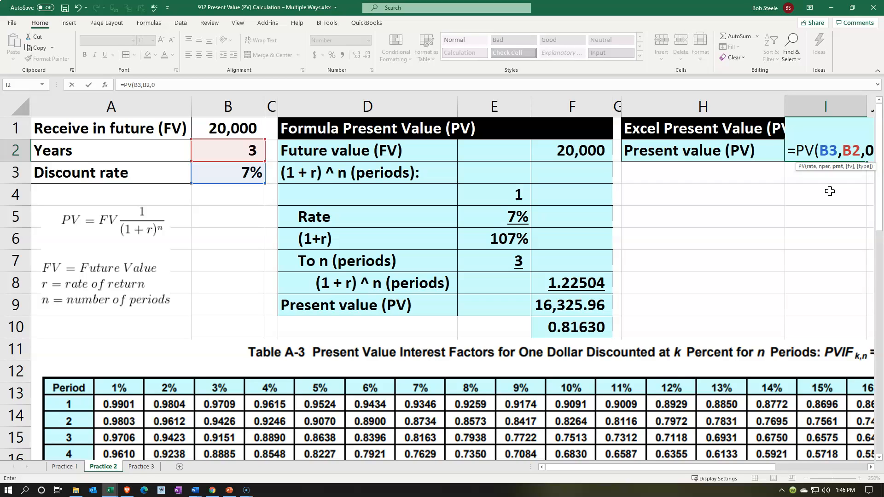
{"action": "key", "text": "BackSpace"}
{"action": "type", "text": ","}
{"action": "key", "text": "BackSpace"}
{"action": "type", "text": "0,"}
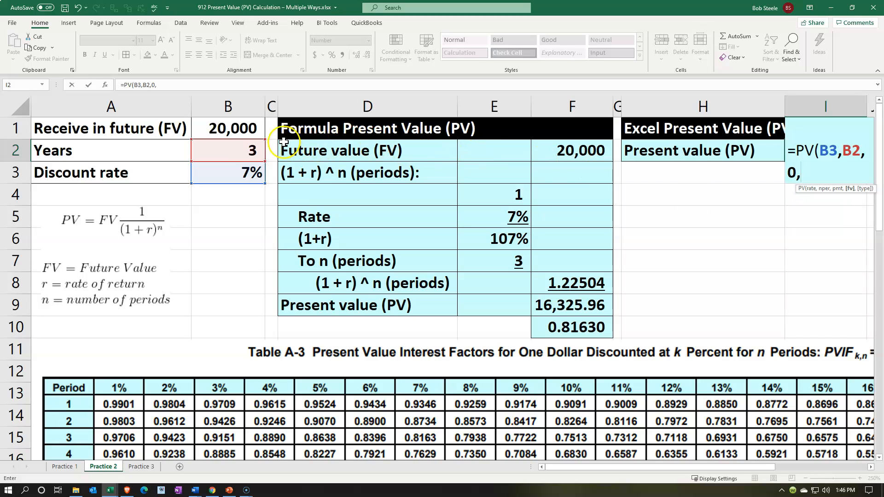
{"action": "left_click", "coordinate": [241, 129]}
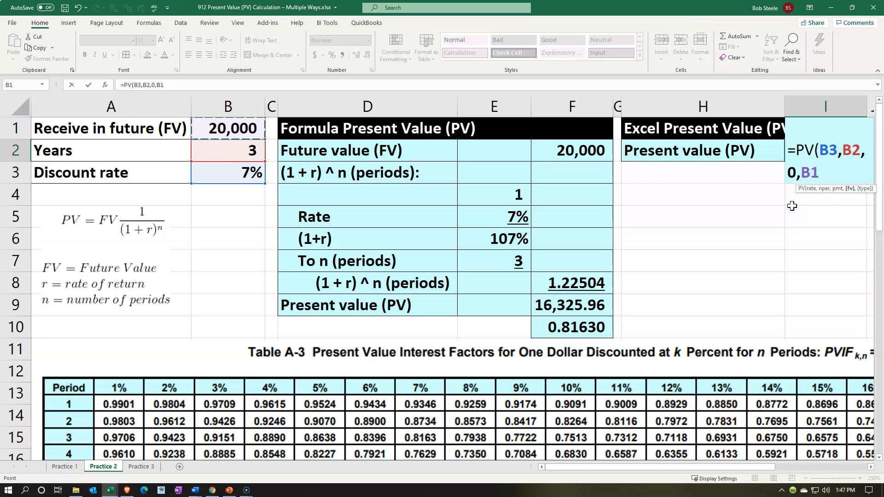
{"action": "key", "text": "Return"}
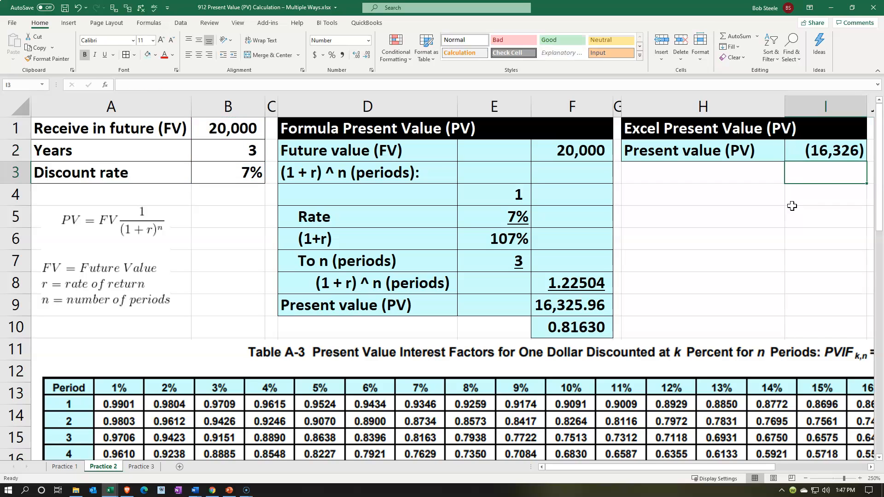
- Show I2 with two decimals, widening column I to fit, and negate its formula as =-PV(B3,B2,0,B1)
{"action": "left_click", "coordinate": [802, 153]}
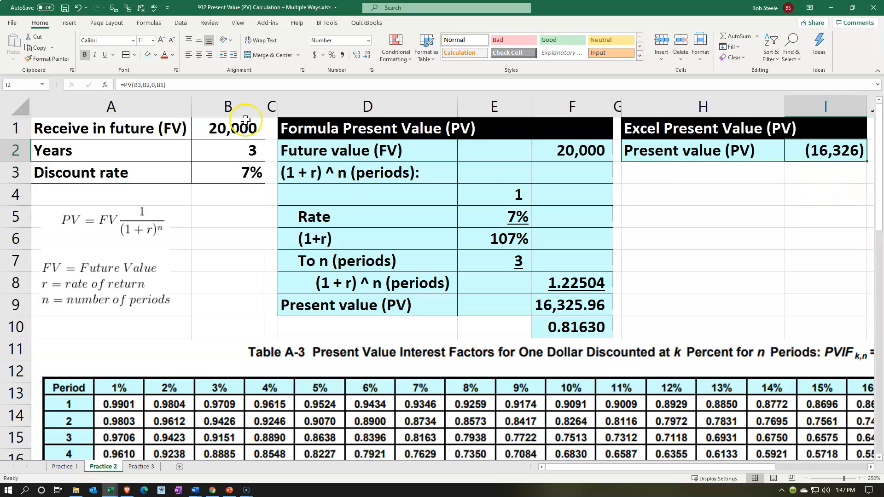
{"action": "left_click", "coordinate": [355, 56]}
{"action": "left_click", "coordinate": [355, 56]}
{"action": "left_click_drag", "start_coordinate": [868, 107], "coordinate": [874, 108]}
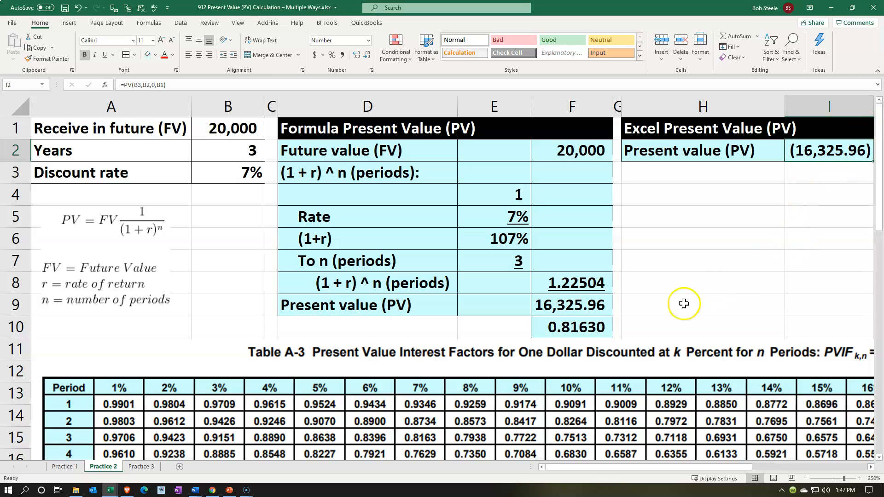
{"action": "double_click", "coordinate": [804, 156]}
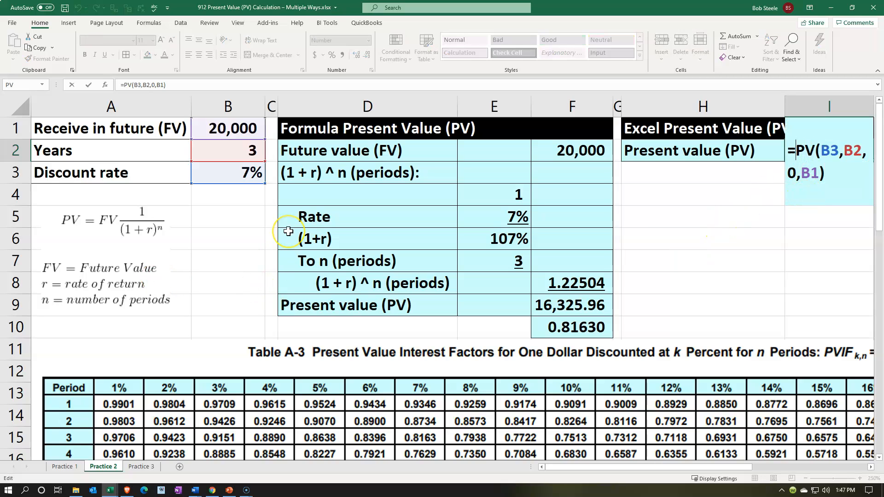
{"action": "key", "text": "Return"}
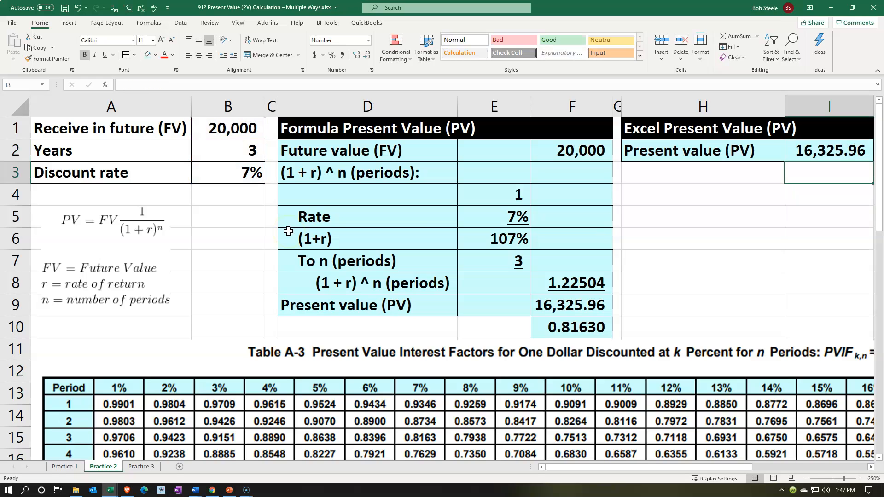
- Enter the label "Amount" in K2 under the Table Present Value heading
{"action": "key", "text": "Right"}
{"action": "key", "text": "Right"}
{"action": "key", "text": "Right"}
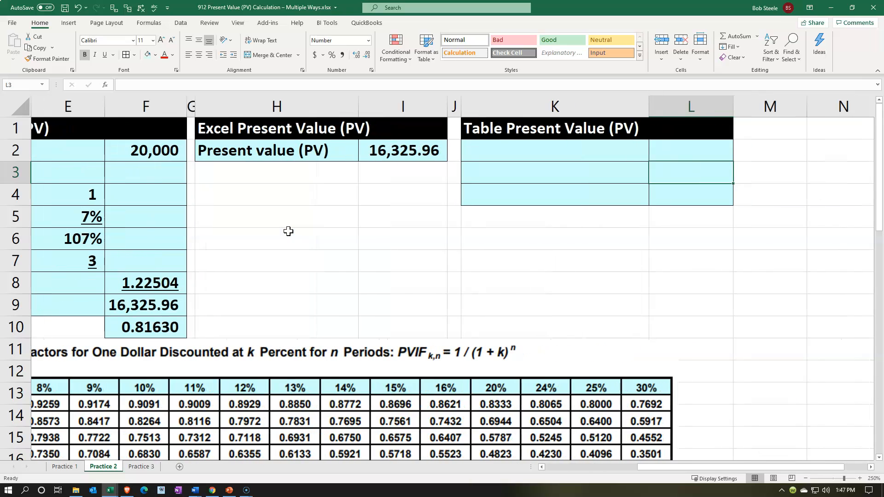
{"action": "key", "text": "Up"}
{"action": "key", "text": "Left"}
{"action": "type", "text": "A"}
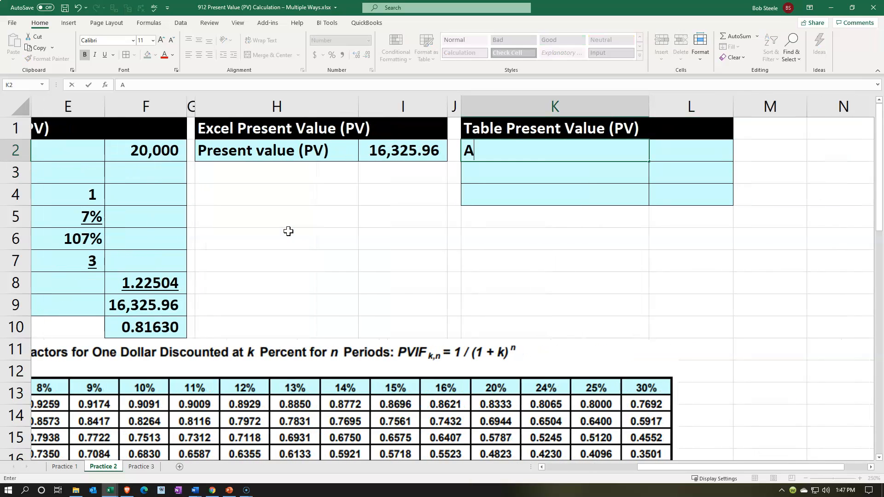
{"action": "type", "text": "mount"}
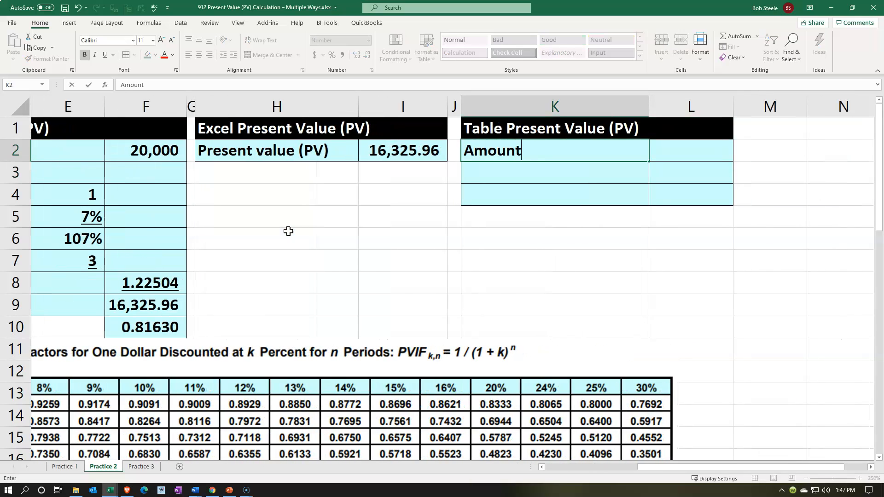
{"action": "key", "text": "Tab"}
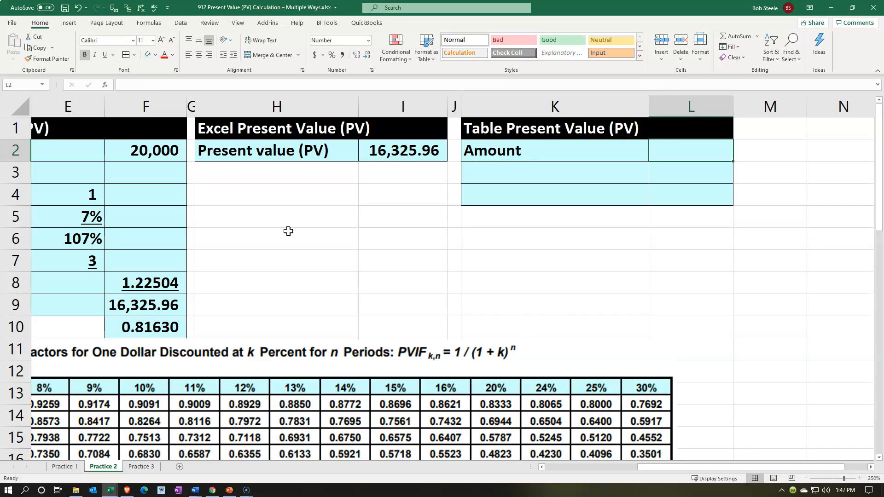
- Link L2 to the future value in F2 and enter the label "Table" in K3
{"action": "type", "text": "="}
{"action": "key", "text": "Left"}
{"action": "key", "text": "Left"}
{"action": "key", "text": "Left"}
{"action": "key", "text": "Left"}
{"action": "key", "text": "Left"}
{"action": "key", "text": "Left"}
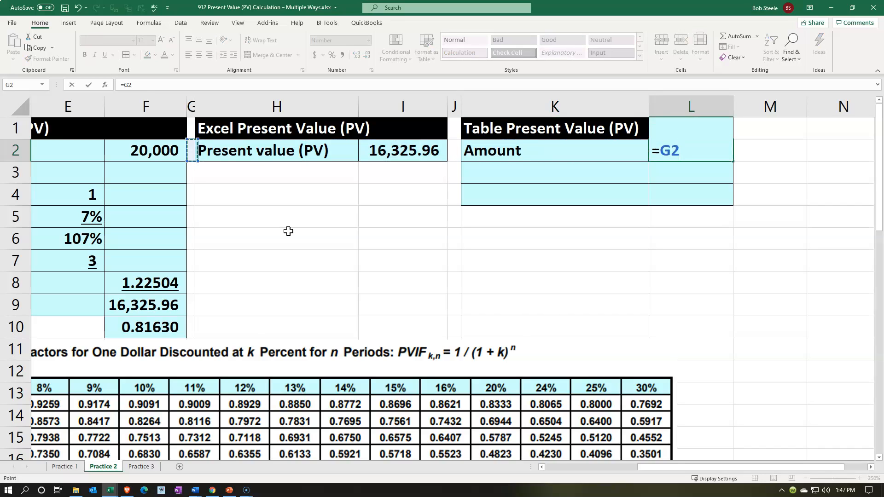
{"action": "key", "text": "Return"}
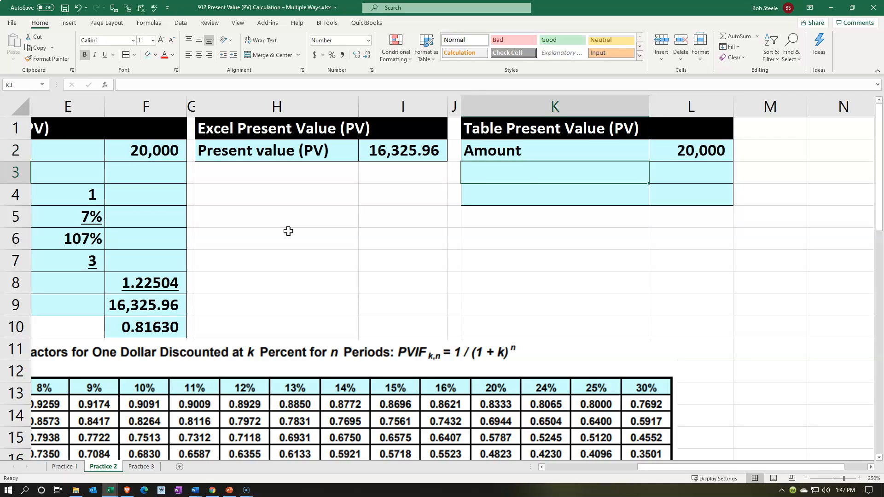
{"action": "type", "text": "Table"}
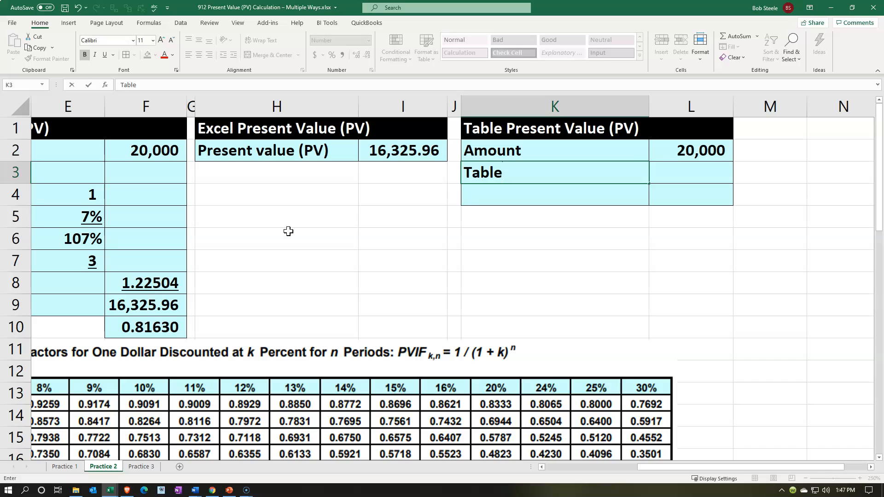
{"action": "key", "text": "Tab"}
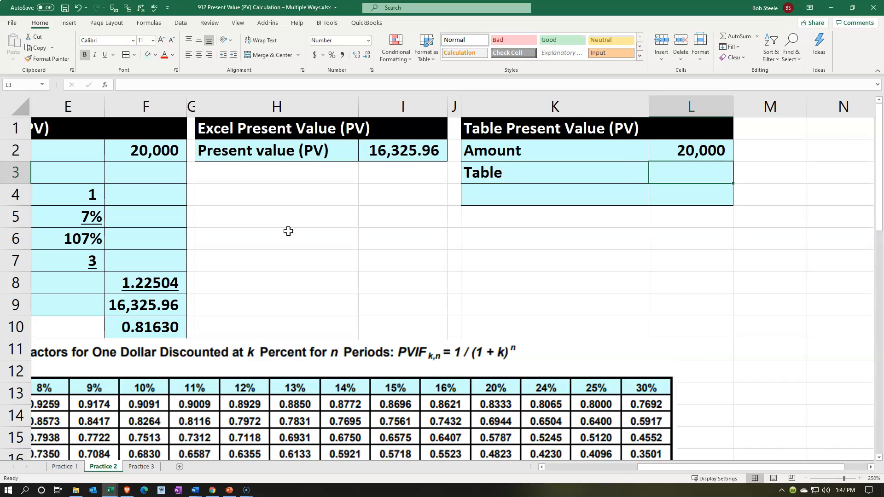
- Look up the factor for 3 periods at 7% in the present value table and enter .8163 in L3
{"action": "left_click", "coordinate": [368, 257]}
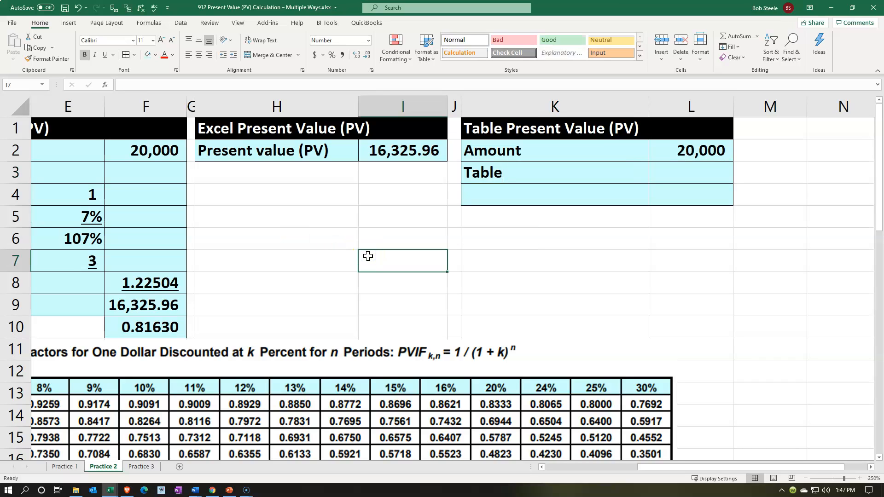
{"action": "scroll", "coordinate": [368, 257], "scroll_direction": "down", "scroll_amount": 1}
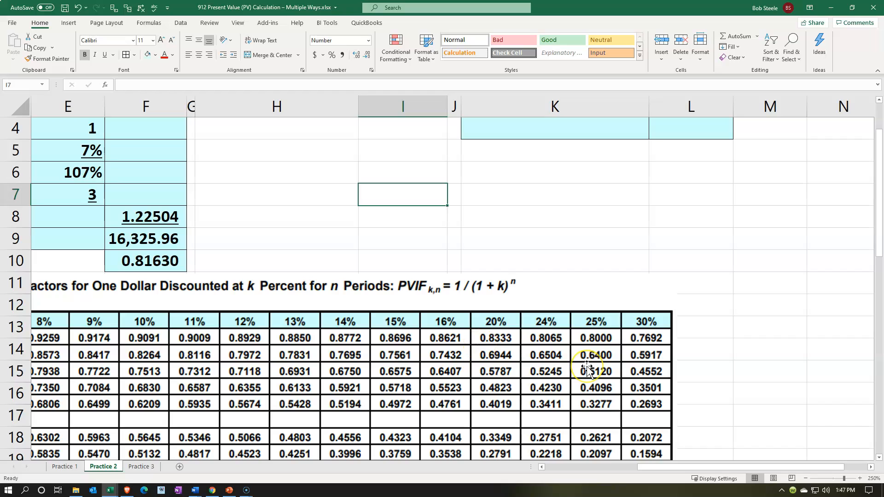
{"action": "left_click_drag", "start_coordinate": [645, 468], "coordinate": [440, 481]}
{"action": "scroll", "coordinate": [257, 256], "scroll_direction": "up", "scroll_amount": 1}
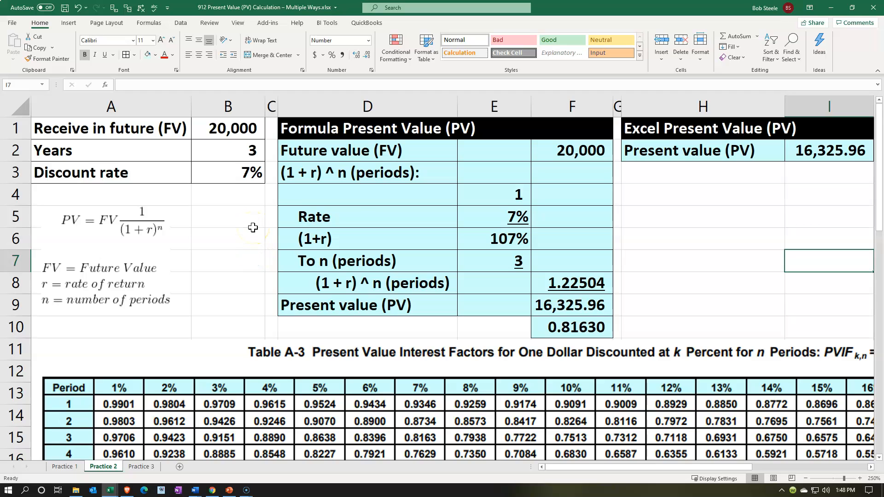
{"action": "scroll", "coordinate": [310, 227], "scroll_direction": "down", "scroll_amount": 1}
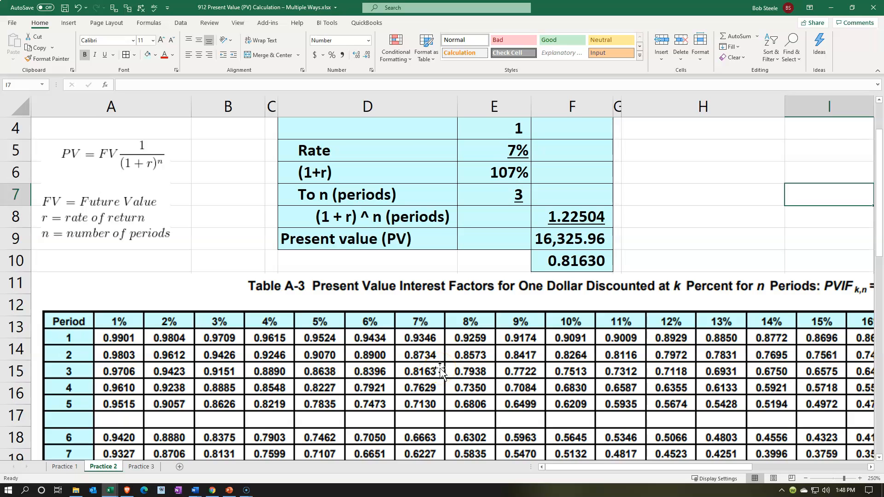
{"action": "scroll", "coordinate": [441, 370], "scroll_direction": "up", "scroll_amount": 1}
{"action": "left_click", "coordinate": [758, 191]}
{"action": "key", "text": "Right"}
{"action": "key", "text": "Right"}
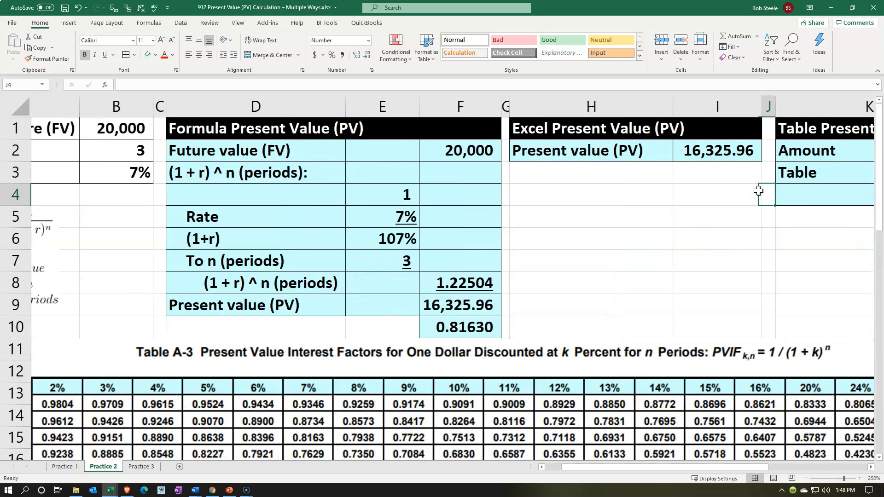
{"action": "key", "text": "Right"}
{"action": "key", "text": "Right"}
{"action": "key", "text": "Up"}
{"action": "type", "text": ".8163"}
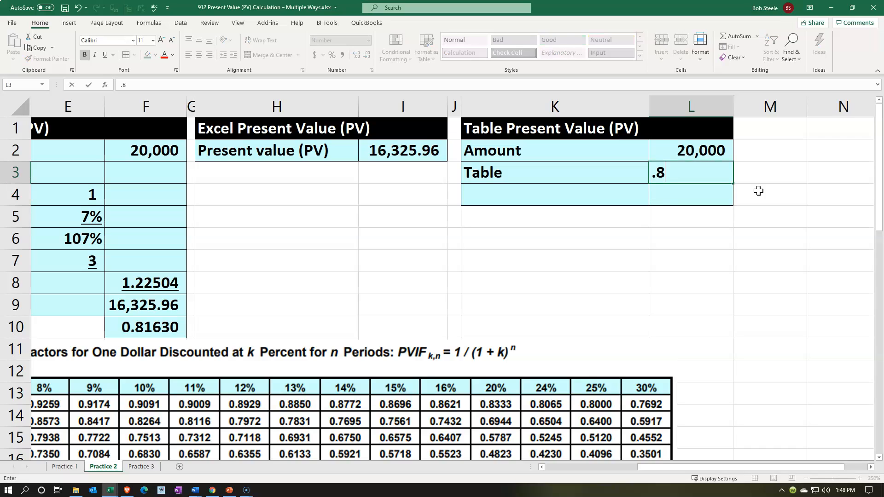
{"action": "key", "text": "Return"}
{"action": "key", "text": "Up"}
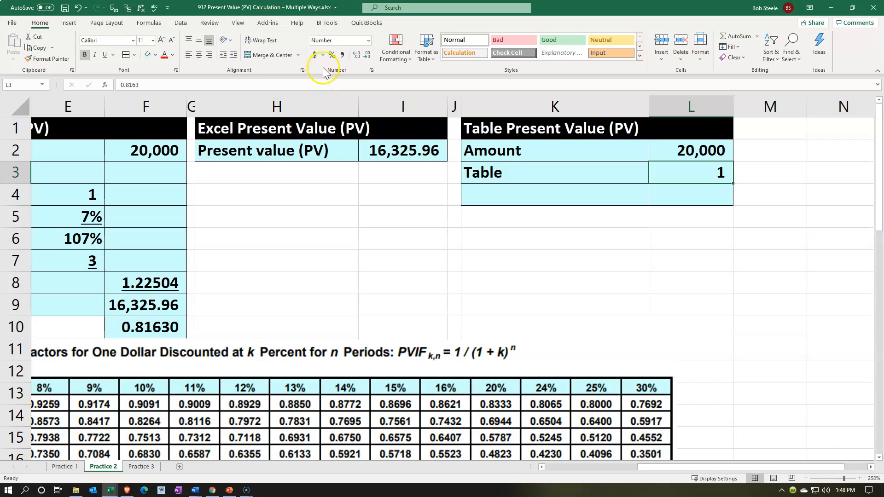
- Display the table factor in L3 with four decimals and underline it
{"action": "left_click", "coordinate": [358, 56]}
{"action": "left_click", "coordinate": [358, 55]}
{"action": "left_click", "coordinate": [358, 55]}
{"action": "left_click", "coordinate": [358, 56]}
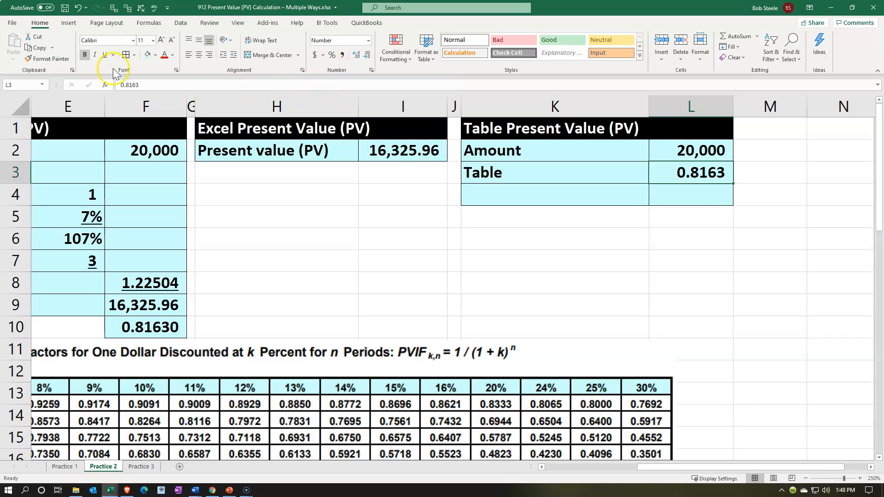
{"action": "left_click", "coordinate": [104, 55]}
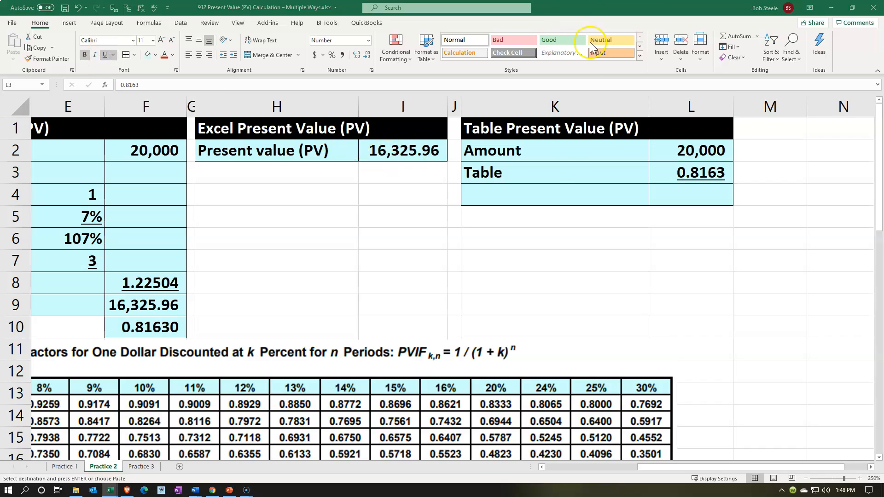
- Paste the label "Present value (PV)" into K4 and calculate the present value in L4 with =L2*L3
{"action": "left_click", "coordinate": [538, 196]}
{"action": "type", "text": "Present value (PV)"}
{"action": "key", "text": "Right"}
{"action": "type", "text": "="}
{"action": "key", "text": "Up"}
{"action": "key", "text": "Up"}
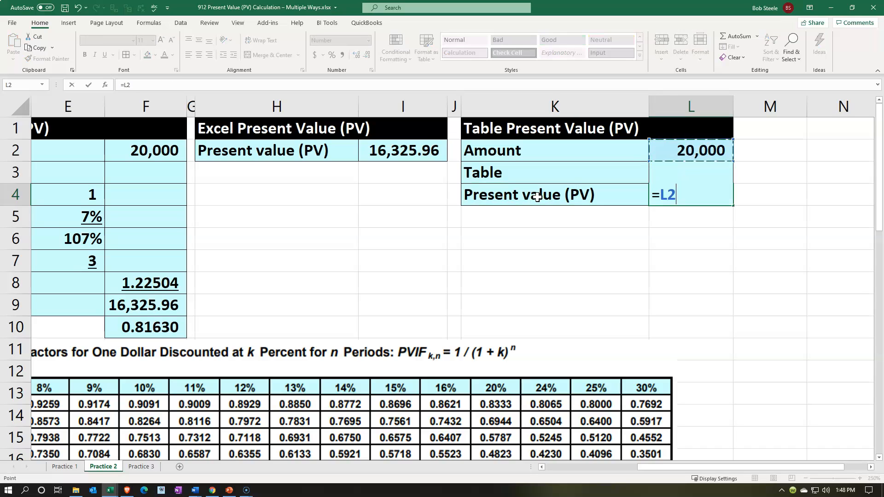
{"action": "type", "text": "*"}
{"action": "key", "text": "Up"}
{"action": "key", "text": "ctrl+Return"}
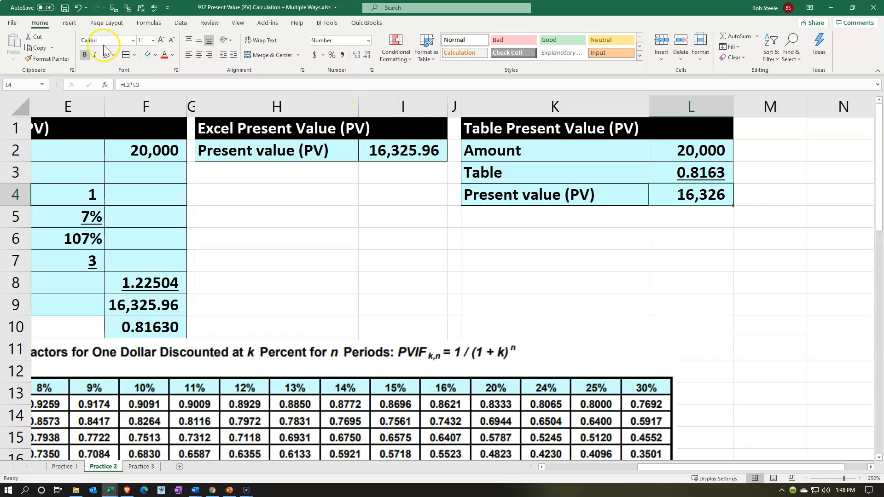
- Display the table-based present value in L4 with two decimals, then select I2 to compare the PV function result
{"action": "left_click", "coordinate": [356, 55]}
{"action": "left_click", "coordinate": [356, 55]}
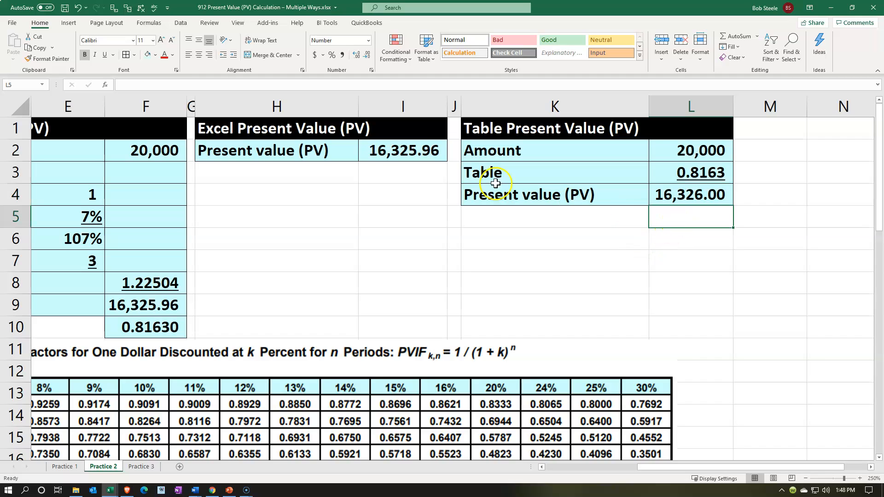
{"action": "left_click", "coordinate": [405, 151]}
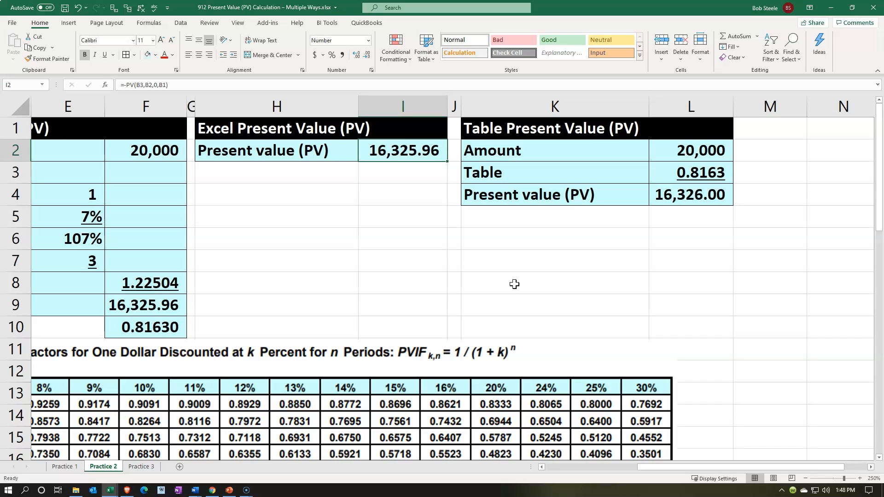
- Check the table factor in L3 against the computed factor in F10, and display F10 with six decimals
{"action": "key", "text": "Down"}
{"action": "key", "text": "Right"}
{"action": "key", "text": "Right"}
{"action": "key", "text": "Right"}
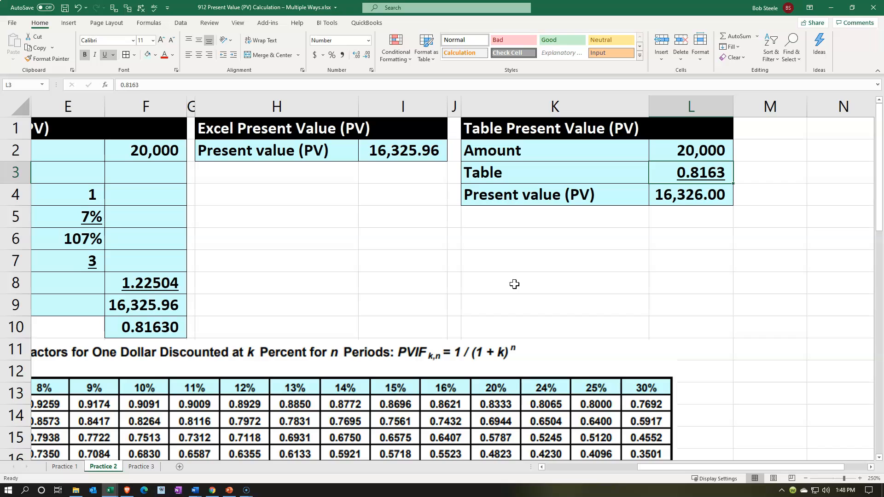
{"action": "key", "text": "Left"}
{"action": "key", "text": "Left"}
{"action": "key", "text": "Left"}
{"action": "key", "text": "Left"}
{"action": "key", "text": "Left"}
{"action": "key", "text": "Left"}
{"action": "key", "text": "Left"}
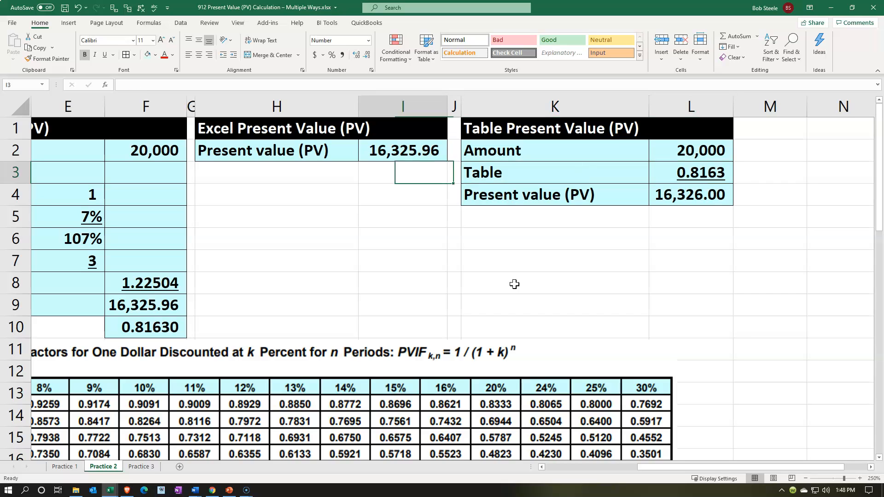
{"action": "key", "text": "Left"}
{"action": "key", "text": "Down"}
{"action": "key", "text": "Down"}
{"action": "key", "text": "Down"}
{"action": "key", "text": "Down"}
{"action": "key", "text": "Down"}
{"action": "key", "text": "Down"}
{"action": "key", "text": "Down"}
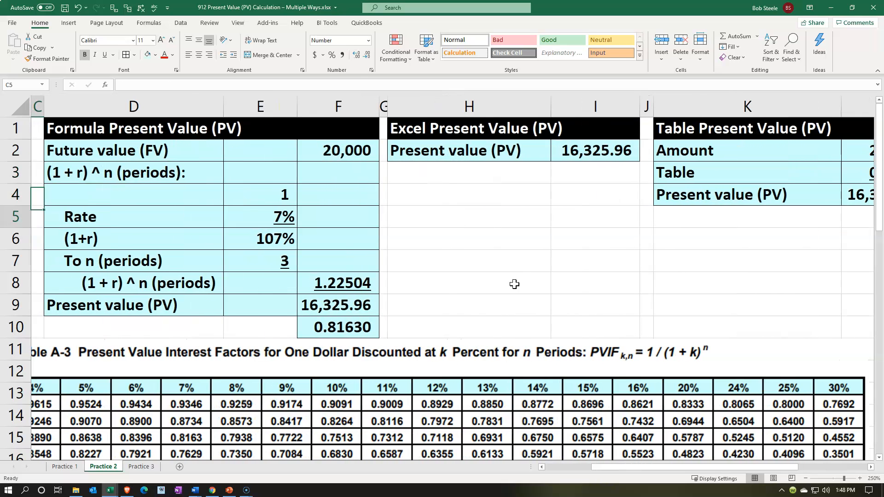
{"action": "key", "text": "Right"}
{"action": "key", "text": "Right"}
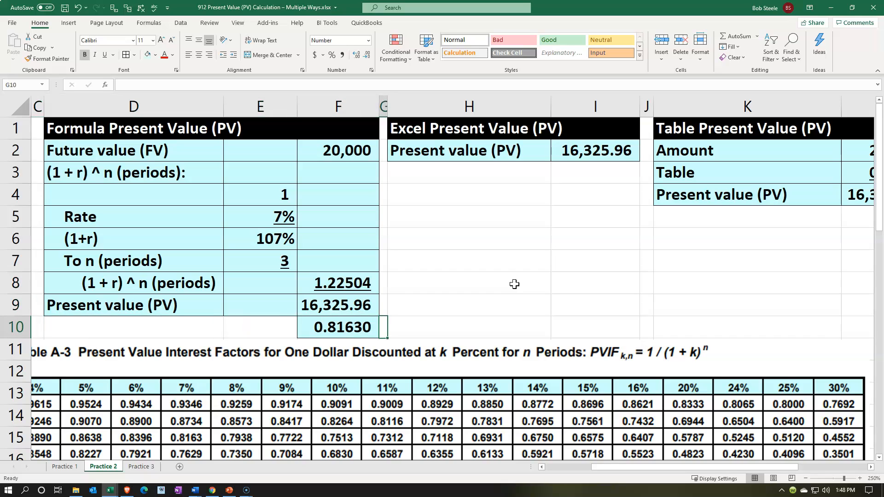
{"action": "left_click", "coordinate": [356, 55]}
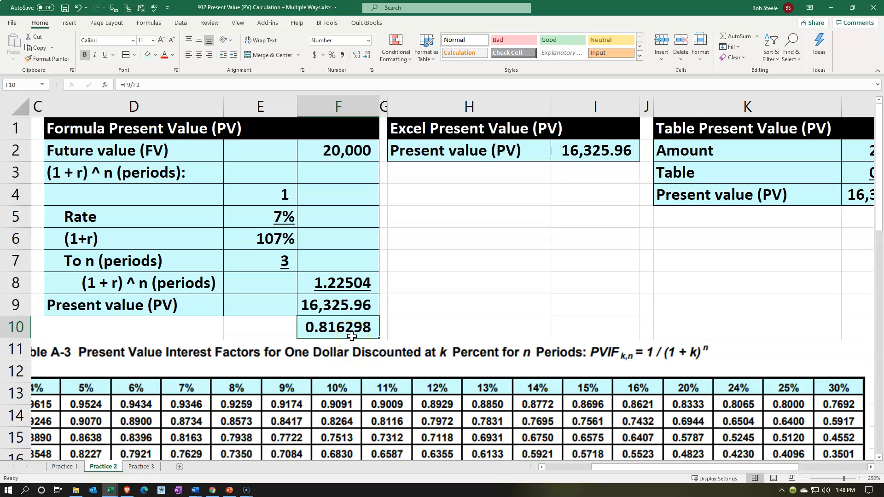
{"action": "left_click", "coordinate": [441, 275]}
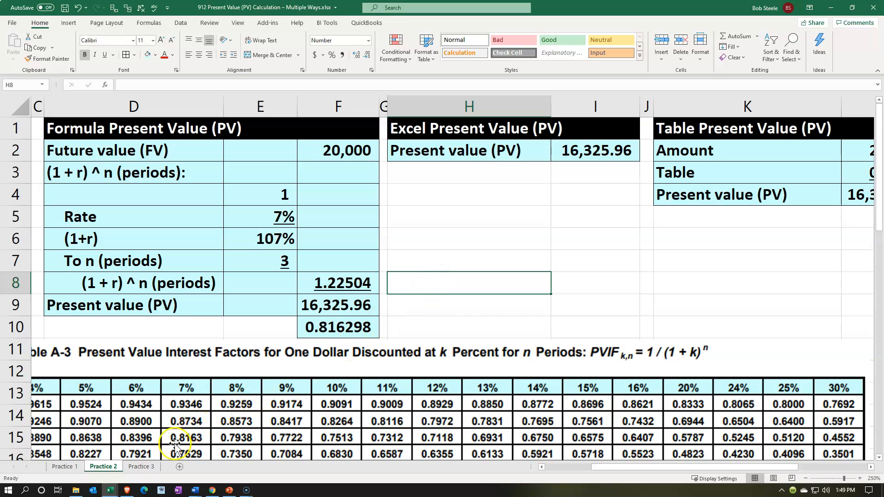
- Open the Practice 3 sheet and review its given data, including the years in B2 and the discount rate in B3
{"action": "left_click", "coordinate": [146, 467]}
{"action": "left_click", "coordinate": [223, 228]}
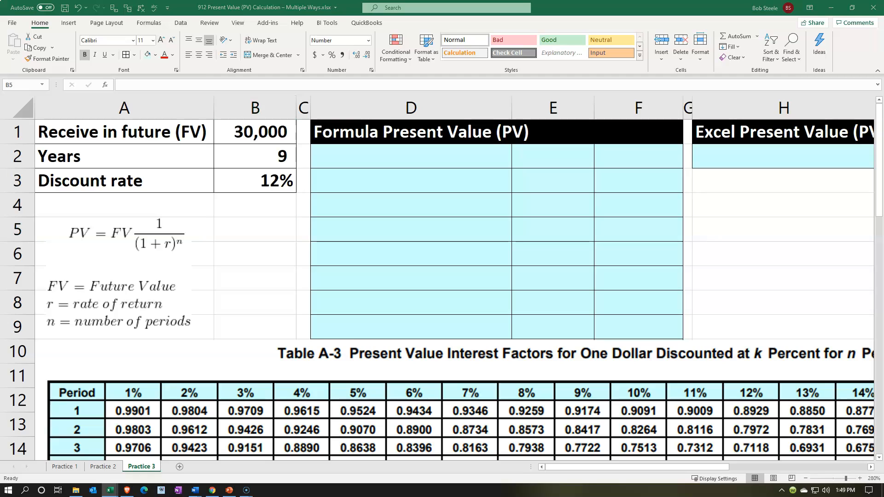
{"action": "left_click", "coordinate": [388, 219]}
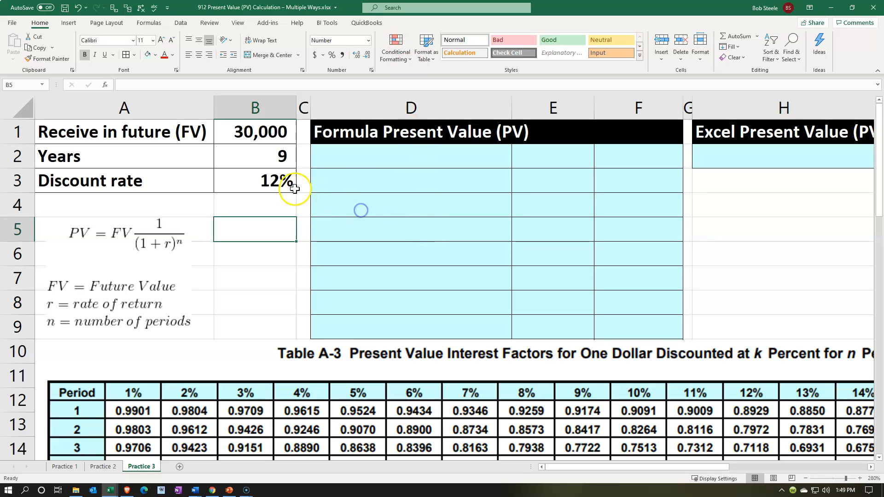
{"action": "left_click", "coordinate": [281, 155]}
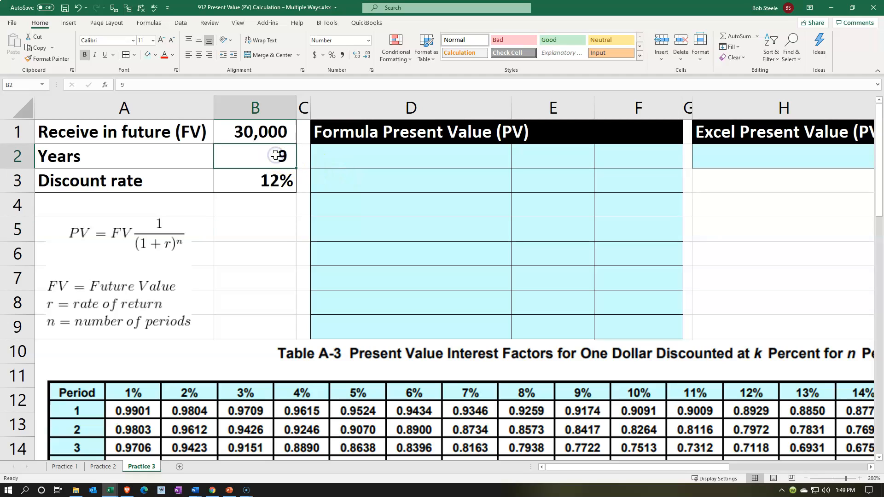
{"action": "left_click", "coordinate": [278, 179]}
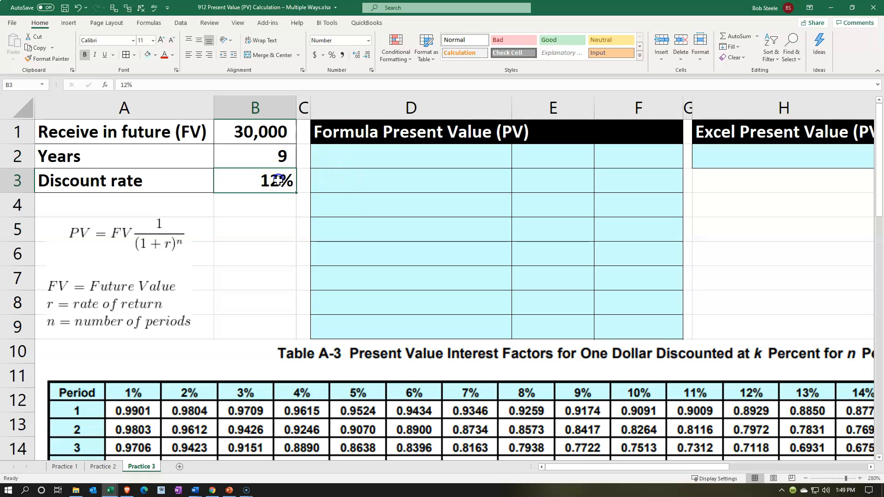
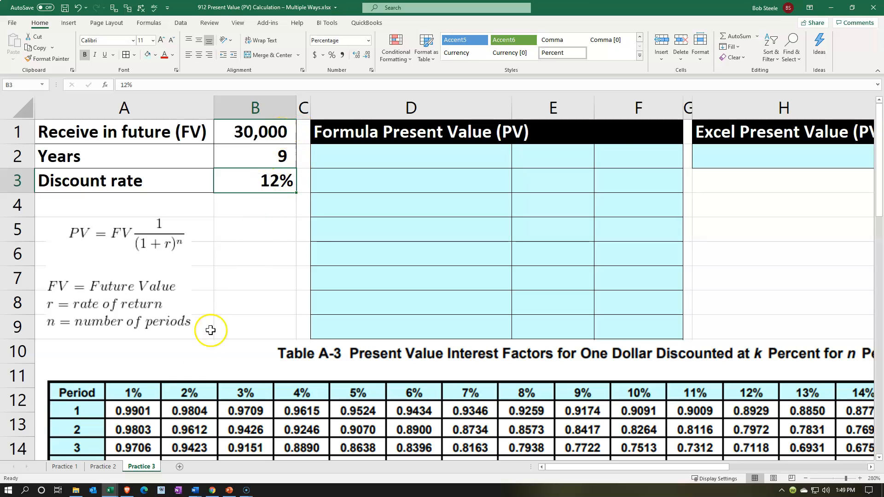
- Copy the calculation labels in D2:D9 of the Practice 2 sheet to D2 on the Practice 3 sheet
{"action": "left_click", "coordinate": [113, 468]}
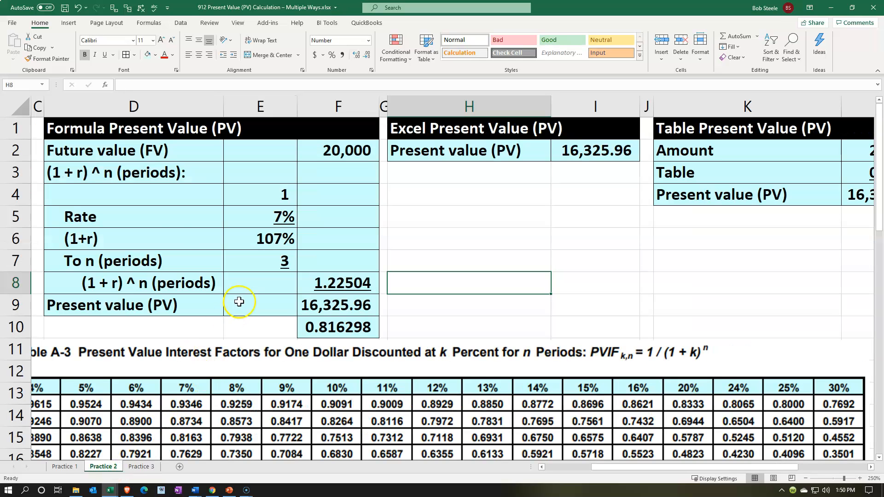
{"action": "left_click", "coordinate": [133, 154]}
{"action": "left_click_drag", "start_coordinate": [132, 154], "coordinate": [204, 301]}
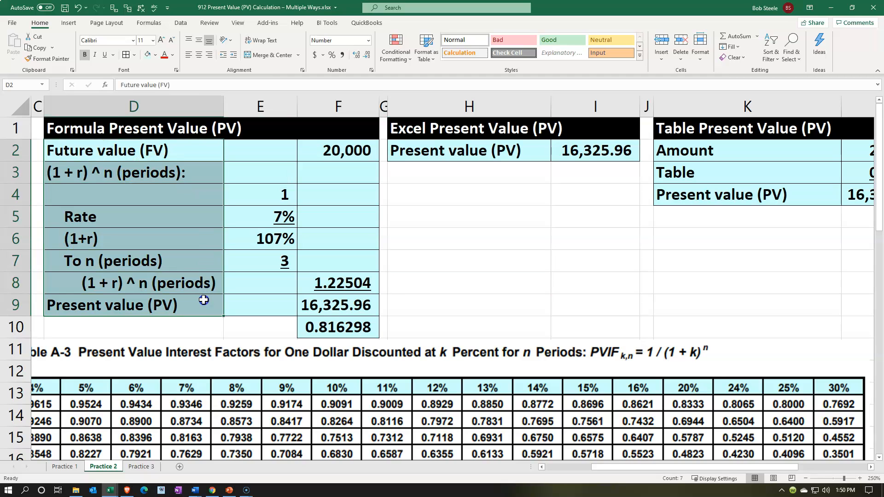
{"action": "key", "text": "ctrl+c"}
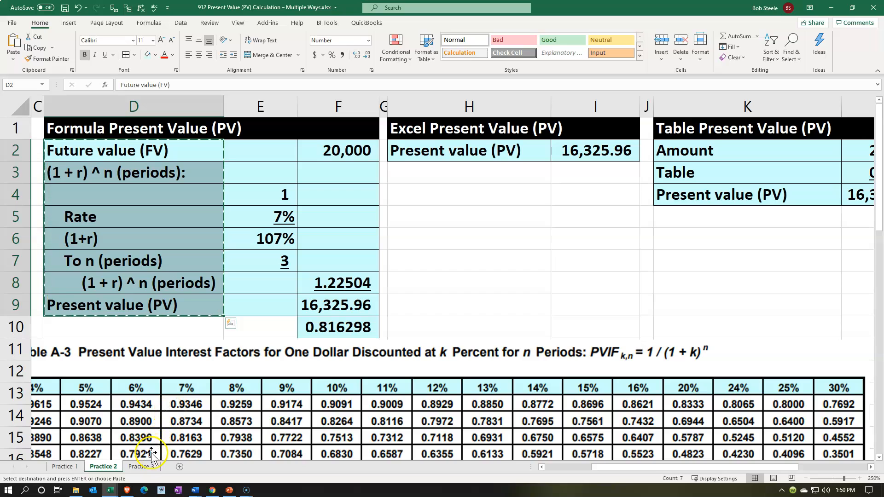
{"action": "left_click", "coordinate": [142, 467]}
{"action": "left_click", "coordinate": [347, 164]}
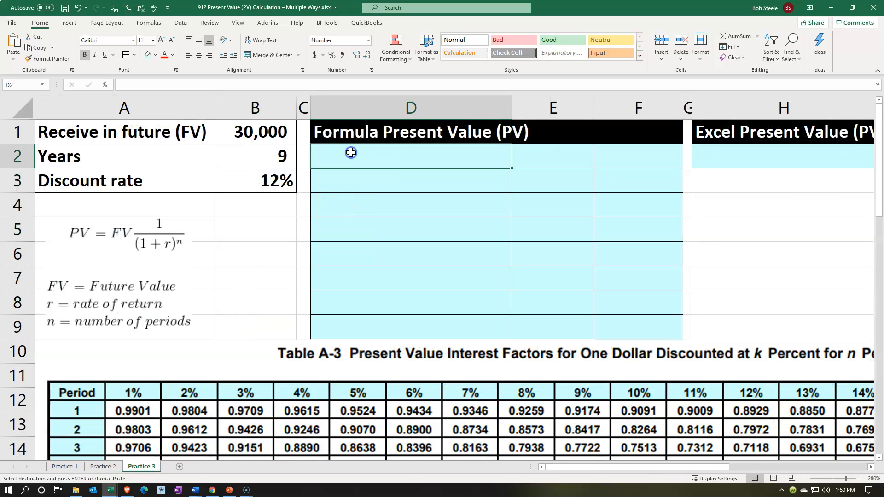
{"action": "key", "text": "ctrl+v"}
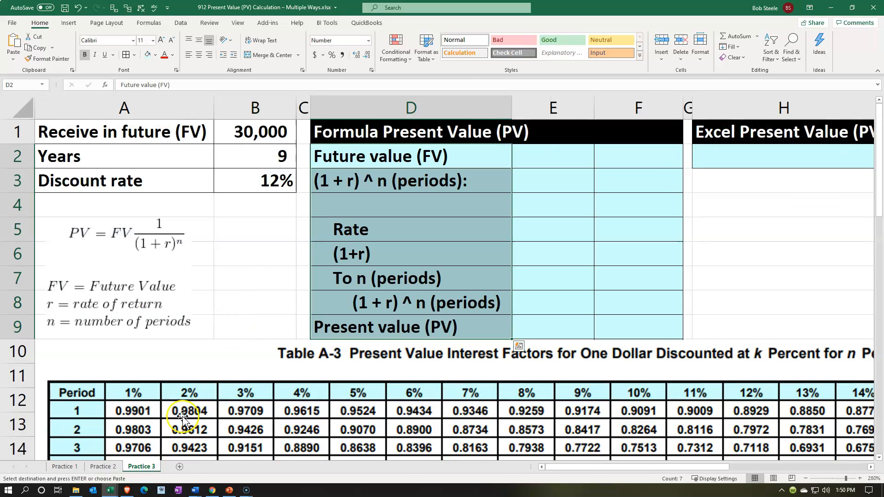
- Apply the cell formatting of E2:F10 on Practice 2 to the matching range starting at E2 on Practice 3
{"action": "left_click", "coordinate": [103, 467]}
{"action": "left_click_drag", "start_coordinate": [274, 153], "coordinate": [338, 327]}
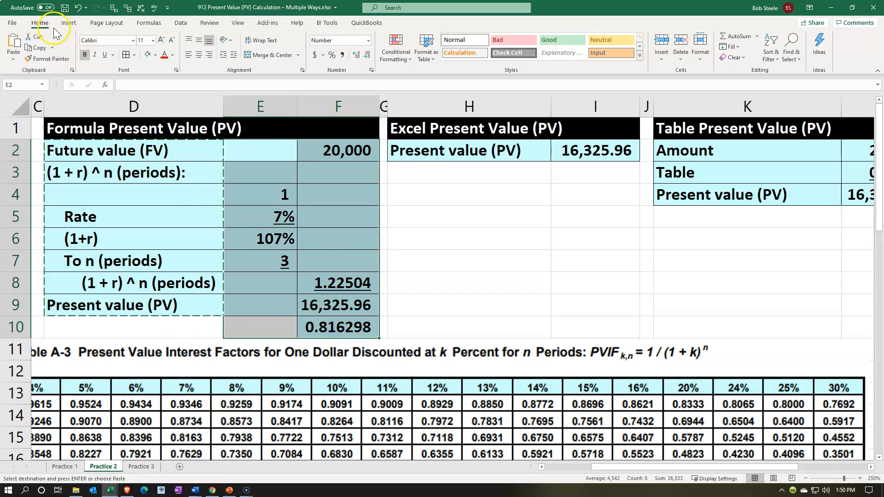
{"action": "left_click", "coordinate": [49, 58]}
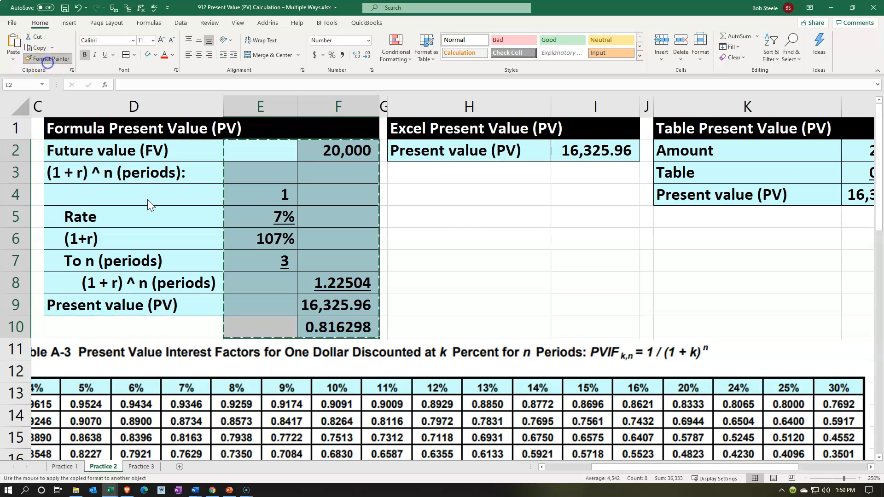
{"action": "left_click", "coordinate": [147, 465]}
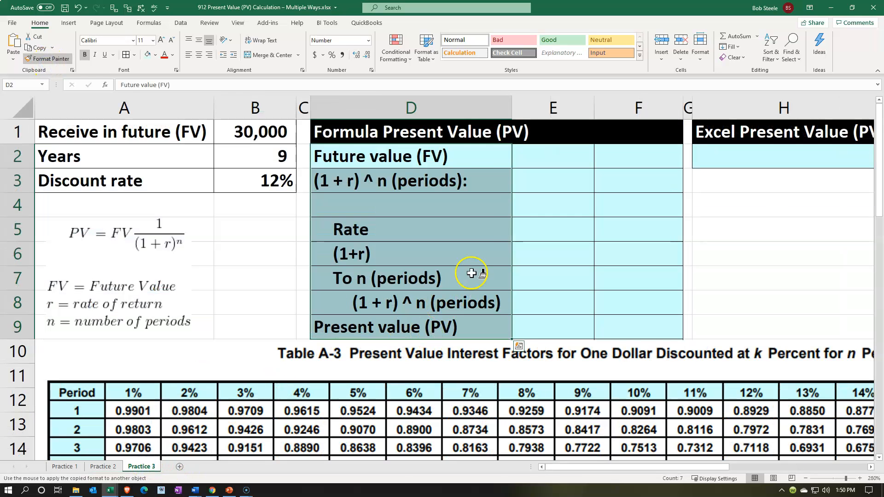
{"action": "left_click", "coordinate": [528, 160]}
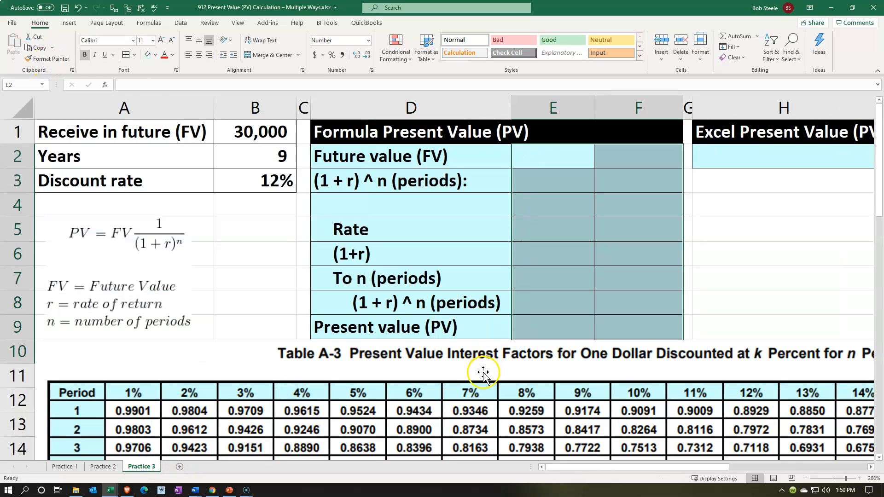
- Move the factor table picture down to uncover row 10 and clear the contents of F10
{"action": "left_click_drag", "start_coordinate": [483, 372], "coordinate": [483, 407]}
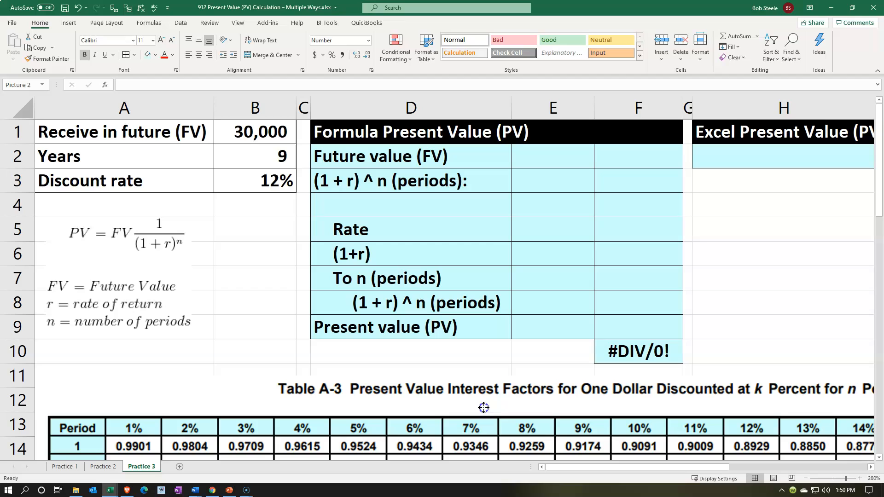
{"action": "left_click", "coordinate": [617, 355]}
{"action": "key", "text": "Delete"}
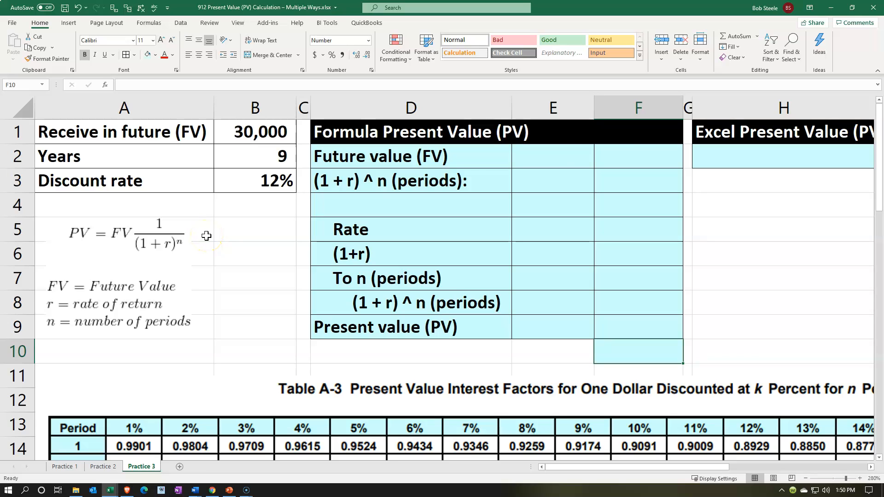
- Link the future value in F2 to the given amount with =B1
{"action": "left_click", "coordinate": [639, 153]}
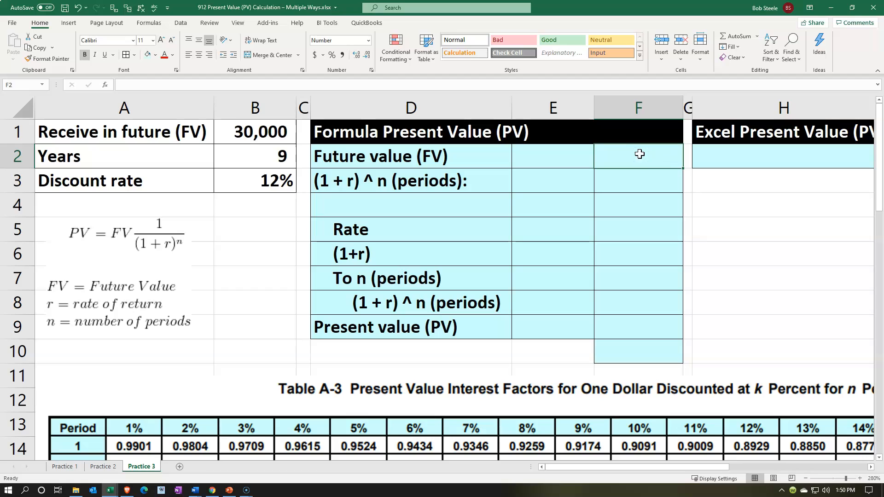
{"action": "type", "text": "="}
{"action": "key", "text": "Left"}
{"action": "key", "text": "Left"}
{"action": "key", "text": "Left"}
{"action": "key", "text": "Left"}
{"action": "key", "text": "Up"}
{"action": "key", "text": "Return"}
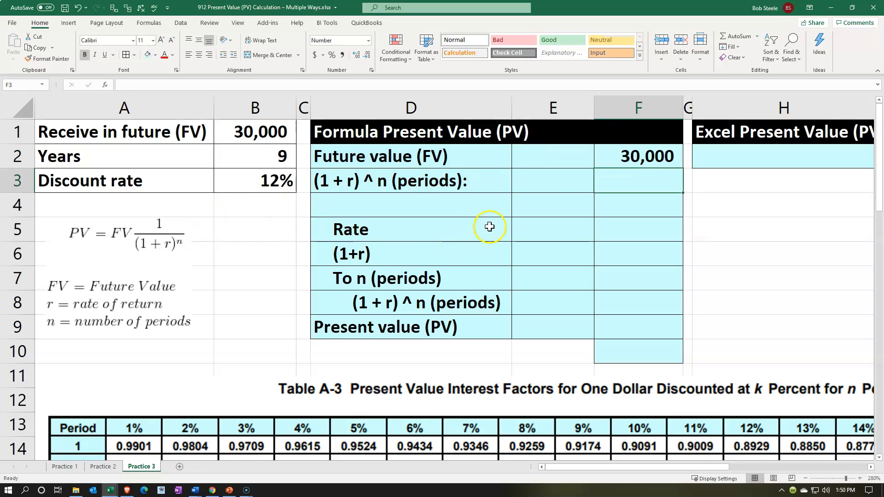
{"action": "left_click", "coordinate": [529, 204]}
{"action": "type", "text": "="}
{"action": "key", "text": "Left"}
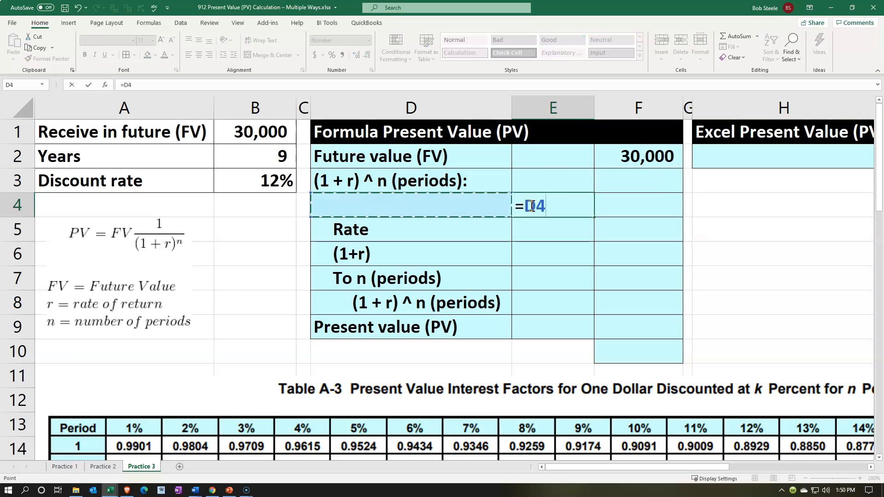
{"action": "key", "text": "Left"}
{"action": "key", "text": "Left"}
- Enter 1 in E4 and link the rate in E5 to the discount rate with =B3
{"action": "key", "text": "Left"}
{"action": "key", "text": "Right"}
{"action": "key", "text": "Right"}
{"action": "key", "text": "BackSpace"}
{"action": "key", "text": "BackSpace"}
{"action": "key", "text": "BackSpace"}
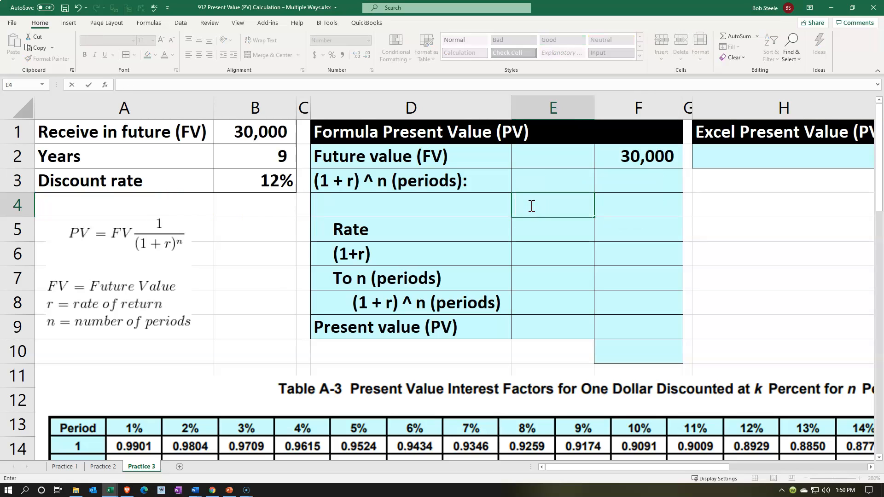
{"action": "type", "text": "1"}
{"action": "key", "text": "Return"}
{"action": "type", "text": "="}
{"action": "key", "text": "Left"}
{"action": "key", "text": "Left"}
{"action": "key", "text": "Left"}
{"action": "key", "text": "Up"}
{"action": "key", "text": "Up"}
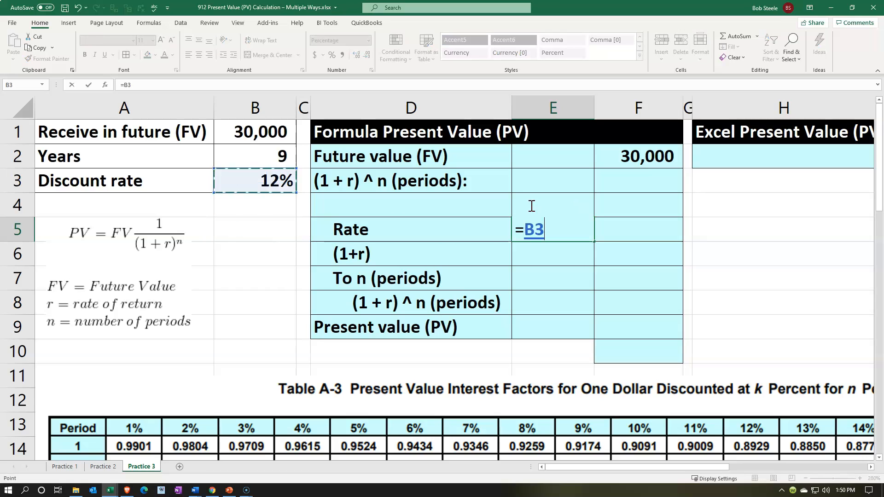
{"action": "key", "text": "Return"}
- Calculate (1+r) in E6 by summing E4:E5 with the SUM function
{"action": "type", "text": "="}
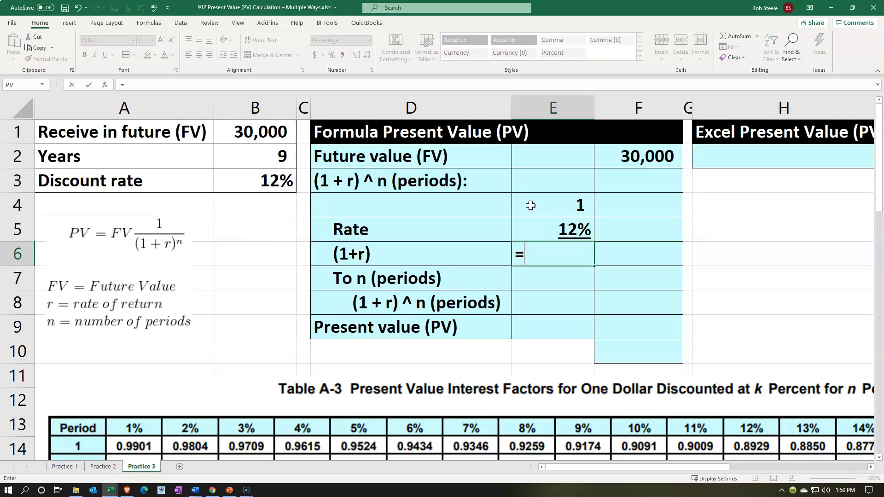
{"action": "type", "text": "sum("}
{"action": "key", "text": "Up"}
{"action": "key", "text": "shift+Up"}
{"action": "type", "text": ")"}
{"action": "key", "text": "Up"}
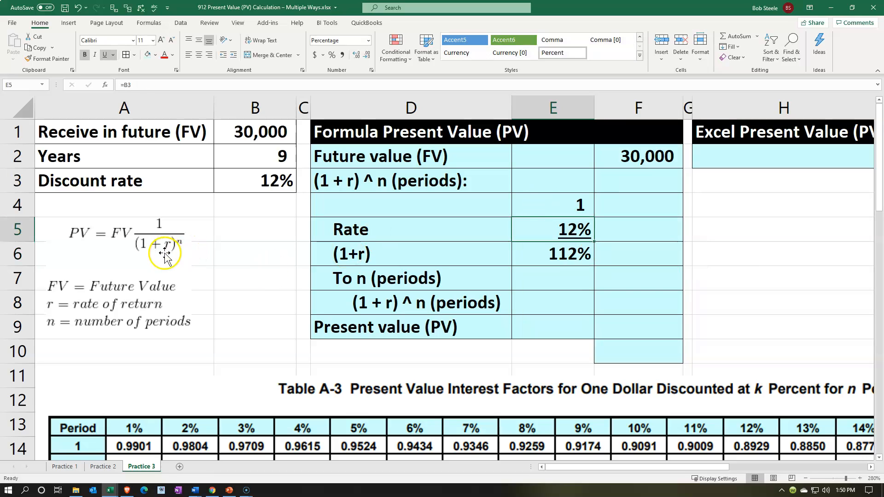
- Link the number of periods in E7 to the given years with =B2
{"action": "left_click", "coordinate": [583, 281]}
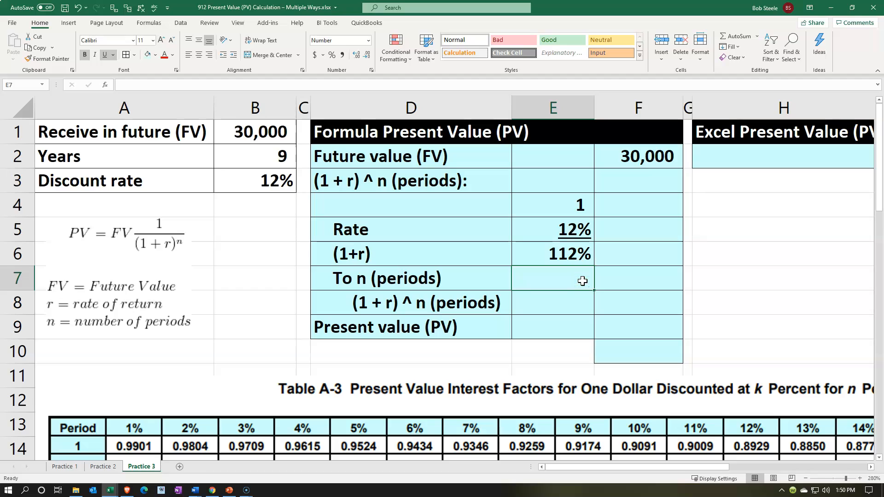
{"action": "type", "text": "="}
{"action": "key", "text": "Left"}
{"action": "key", "text": "Left"}
{"action": "key", "text": "Left"}
{"action": "key", "text": "Up"}
{"action": "key", "text": "Up"}
{"action": "key", "text": "Up"}
{"action": "key", "text": "Up"}
{"action": "key", "text": "Up"}
{"action": "key", "text": "Return"}
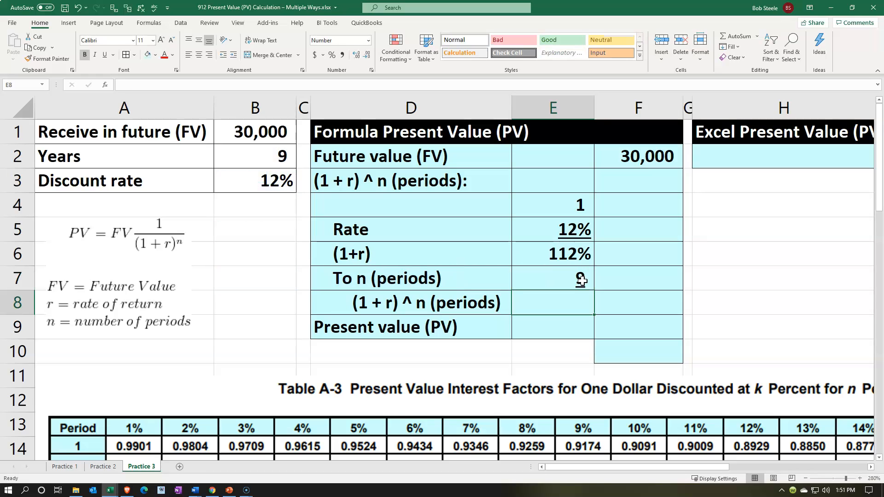
- Calculate (1 + r) ^ n in F8 with =E6^E7
{"action": "key", "text": "Right"}
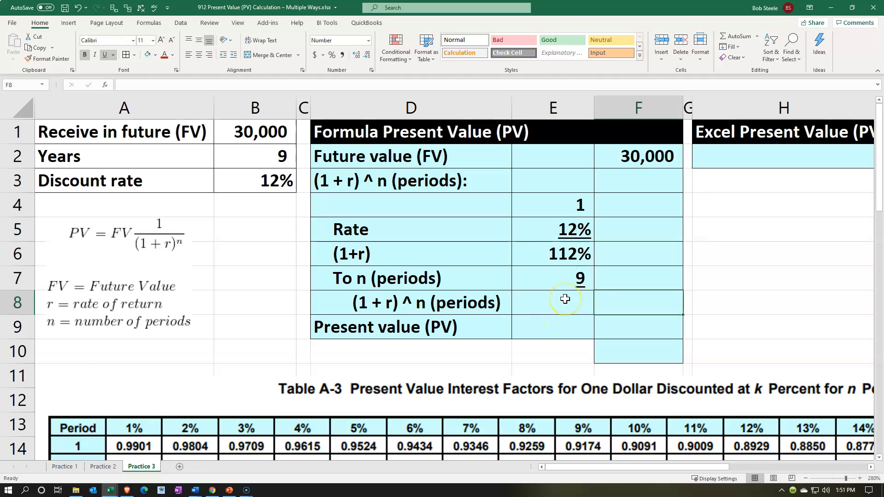
{"action": "type", "text": "="}
{"action": "key", "text": "Up"}
{"action": "key", "text": "Up"}
{"action": "key", "text": "Left"}
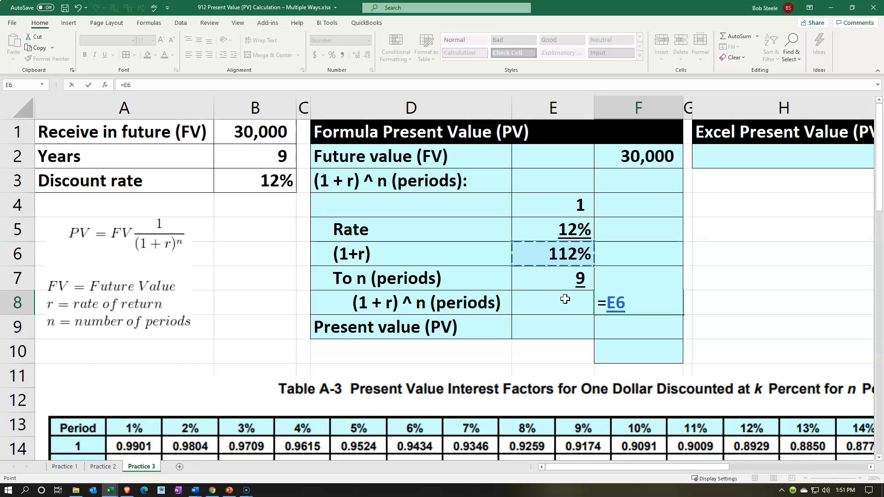
{"action": "type", "text": "^"}
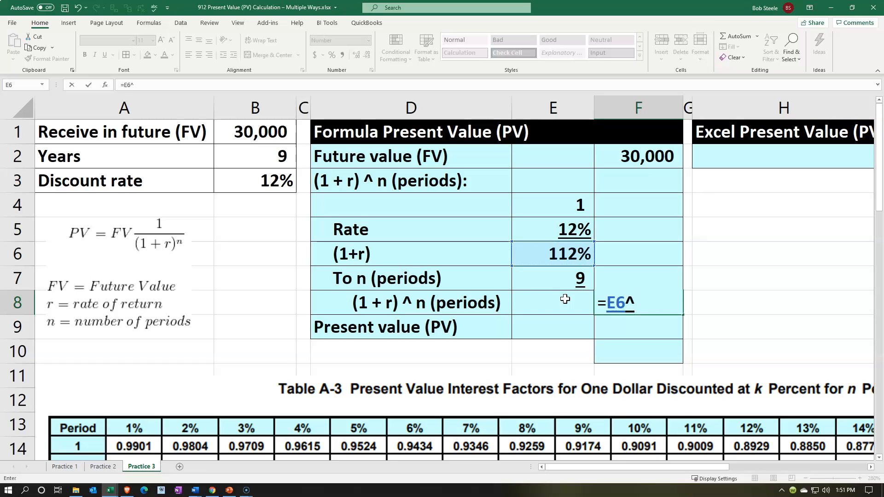
{"action": "left_click", "coordinate": [566, 283]}
{"action": "key", "text": "Return"}
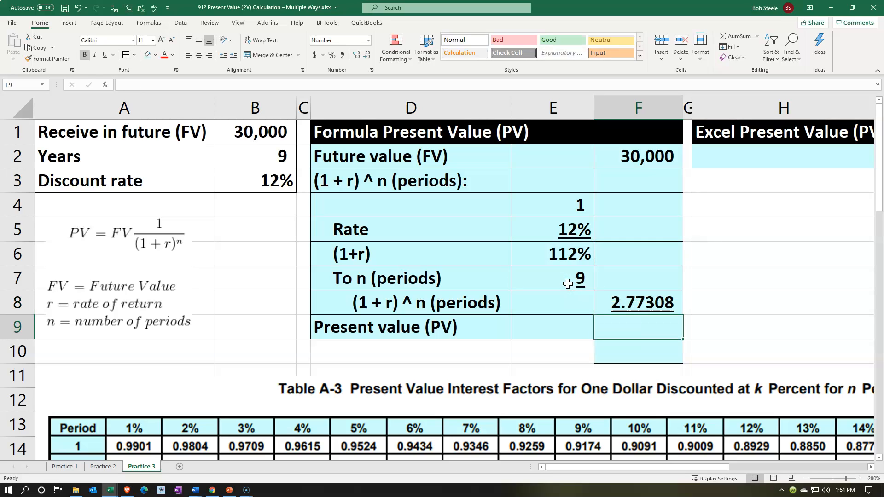
- Calculate the present value in F9 with =F2/F8 and widen column F to fit the number
{"action": "type", "text": "="}
{"action": "key", "text": "Up"}
{"action": "key", "text": "Up"}
{"action": "key", "text": "Up"}
{"action": "key", "text": "Up"}
{"action": "key", "text": "Up"}
{"action": "key", "text": "Up"}
{"action": "key", "text": "Up"}
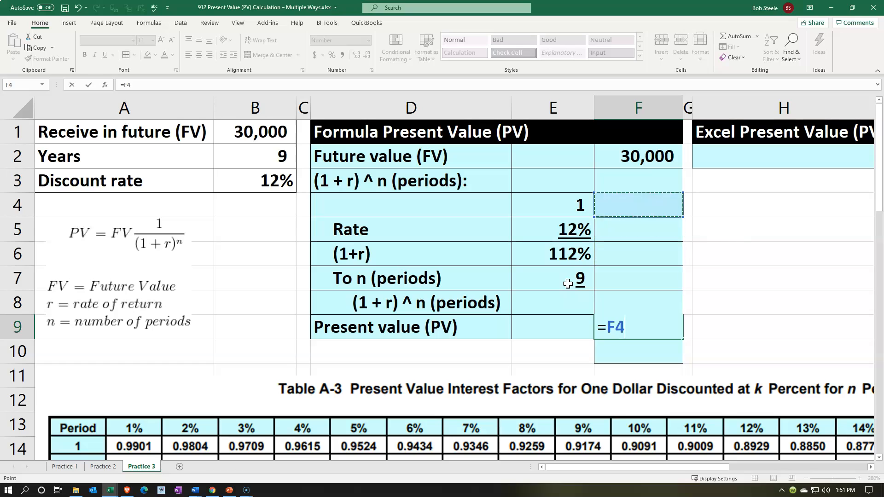
{"action": "type", "text": "/"}
{"action": "key", "text": "Up"}
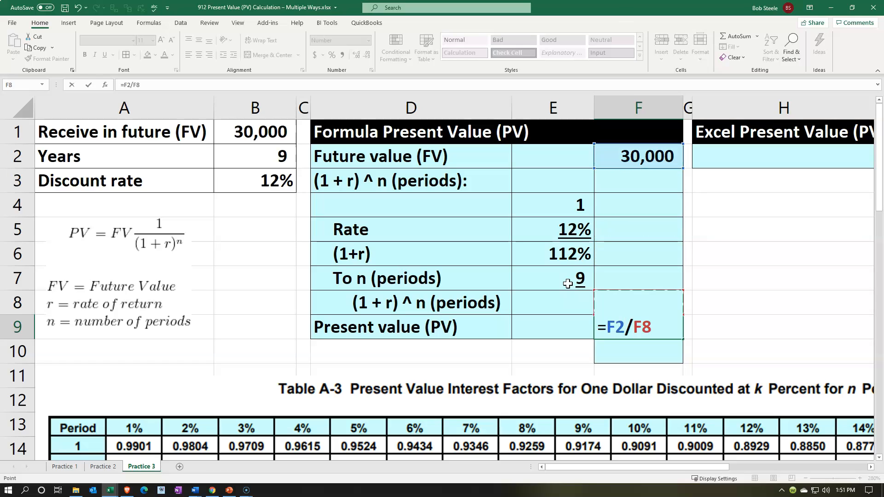
{"action": "key", "text": "Return"}
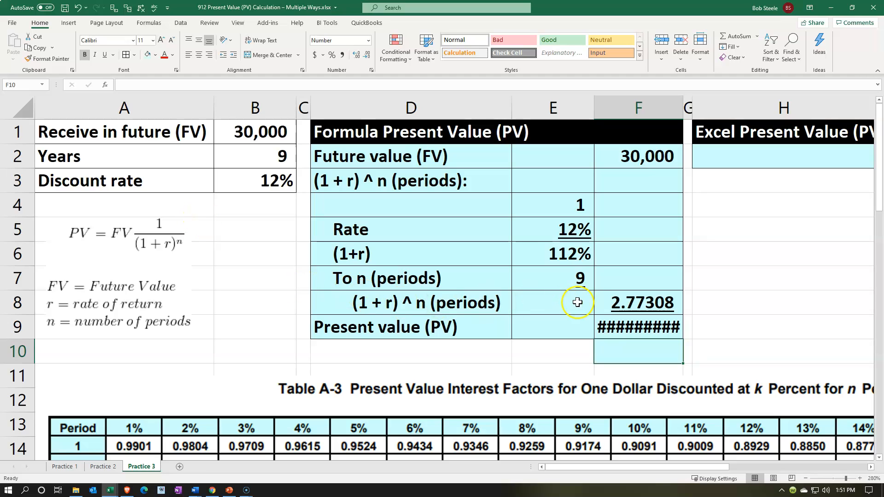
{"action": "left_click_drag", "start_coordinate": [683, 101], "coordinate": [688, 102]}
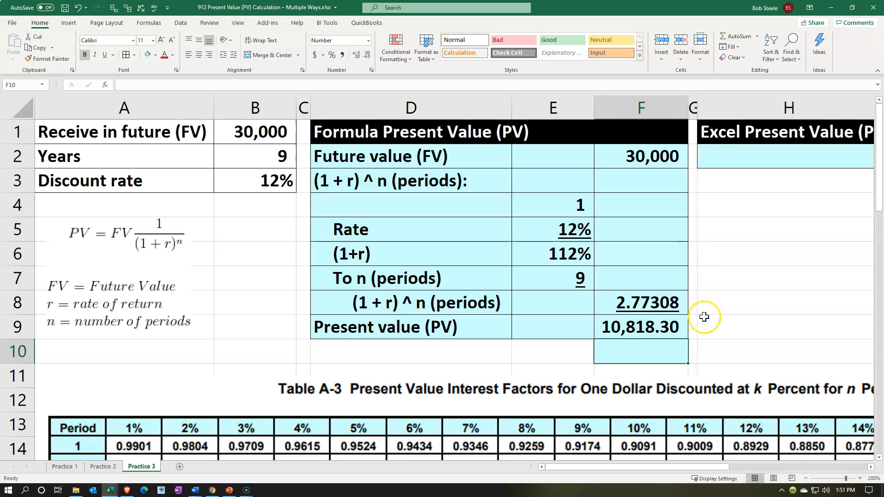
- Calculate the present value factor in F10 with =F9/F2, then look at the factor table for comparison
{"action": "left_click", "coordinate": [668, 349]}
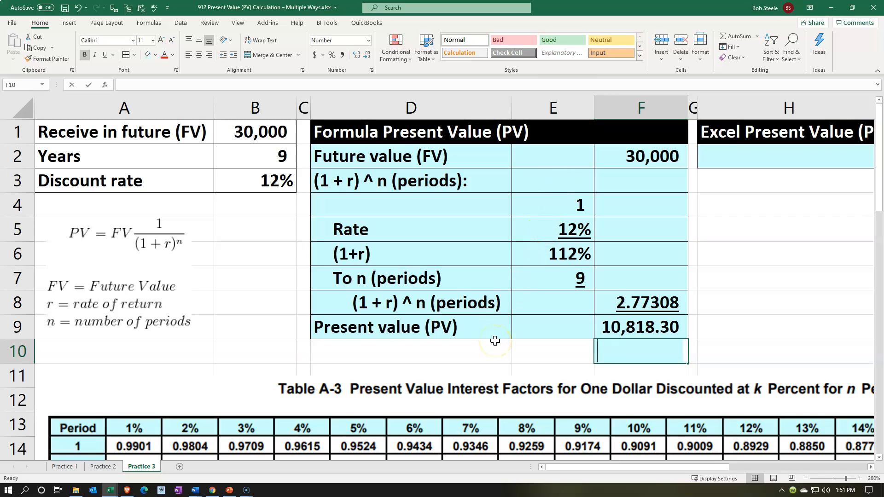
{"action": "type", "text": "="}
{"action": "key", "text": "Up"}
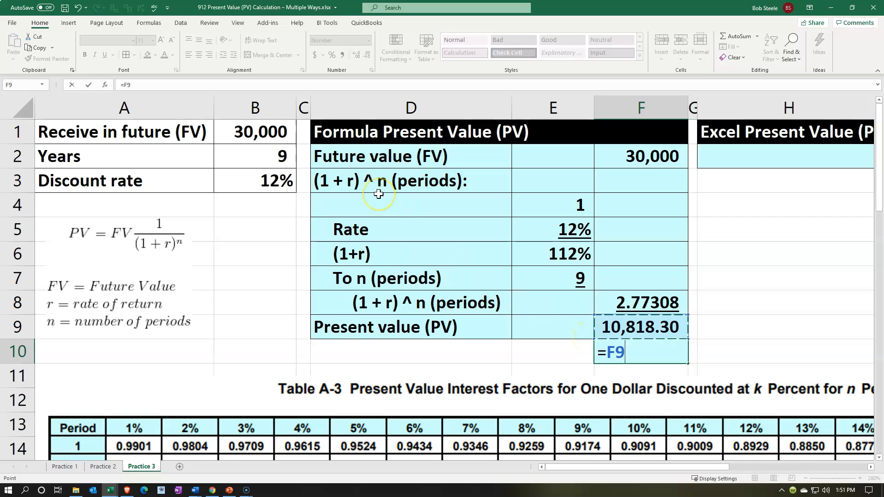
{"action": "left_click", "coordinate": [640, 155]}
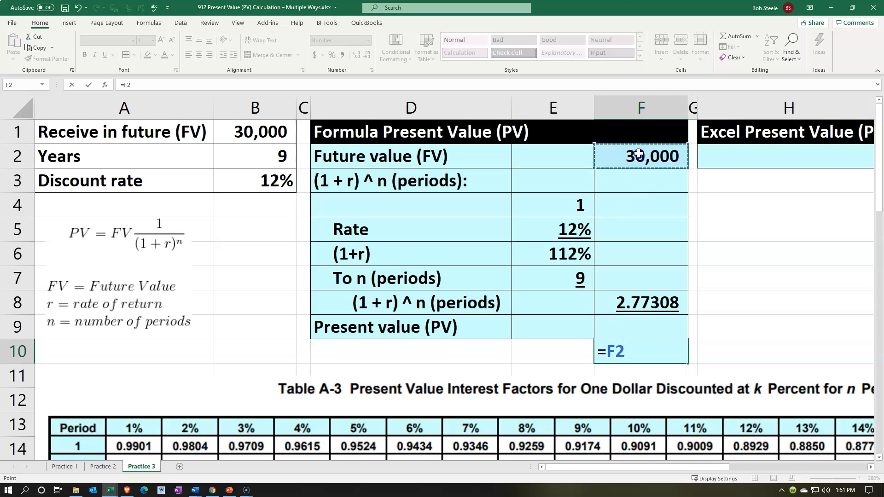
{"action": "left_click", "coordinate": [614, 307]}
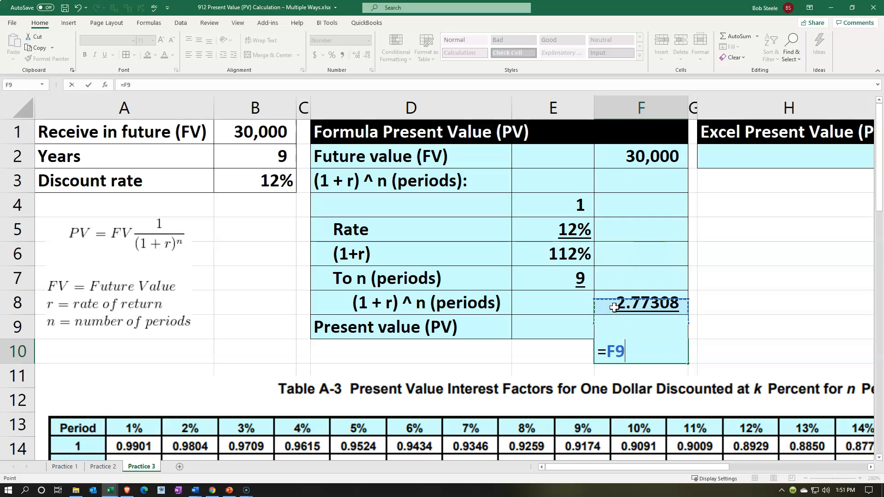
{"action": "type", "text": "/"}
{"action": "left_click", "coordinate": [643, 157]}
{"action": "key", "text": "Return"}
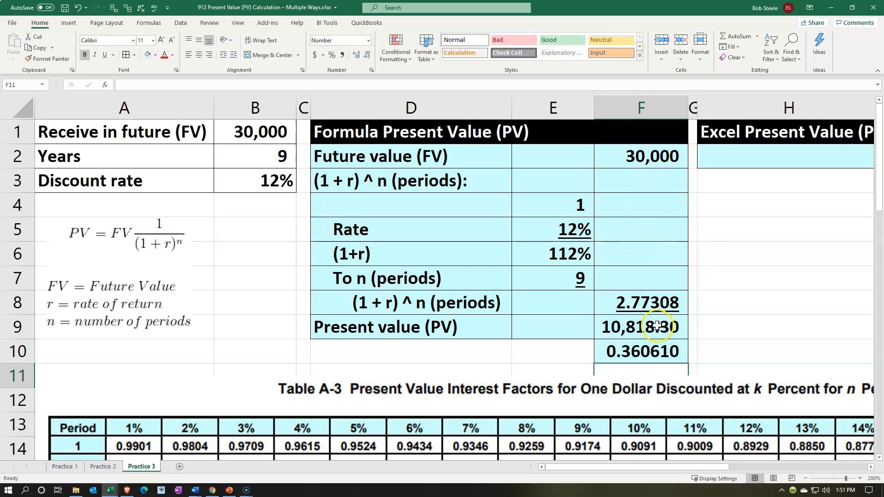
{"action": "scroll", "coordinate": [651, 327], "scroll_direction": "down", "scroll_amount": 1}
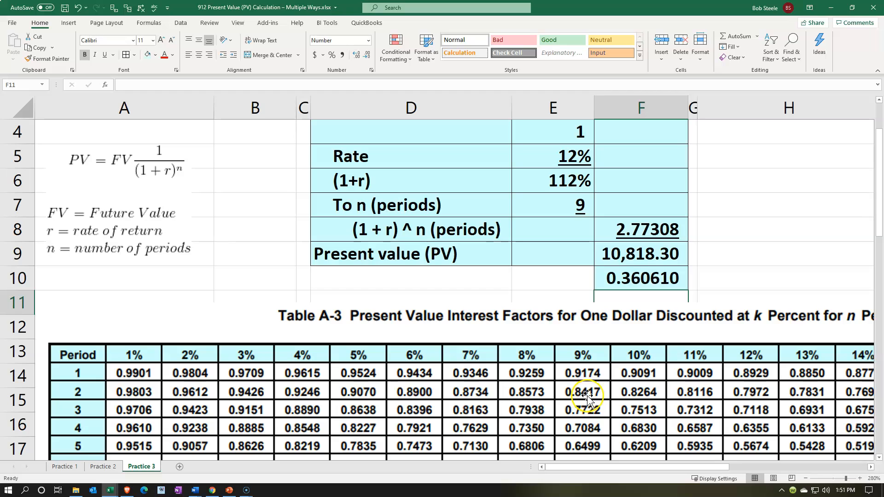
{"action": "scroll", "coordinate": [588, 396], "scroll_direction": "up", "scroll_amount": 1}
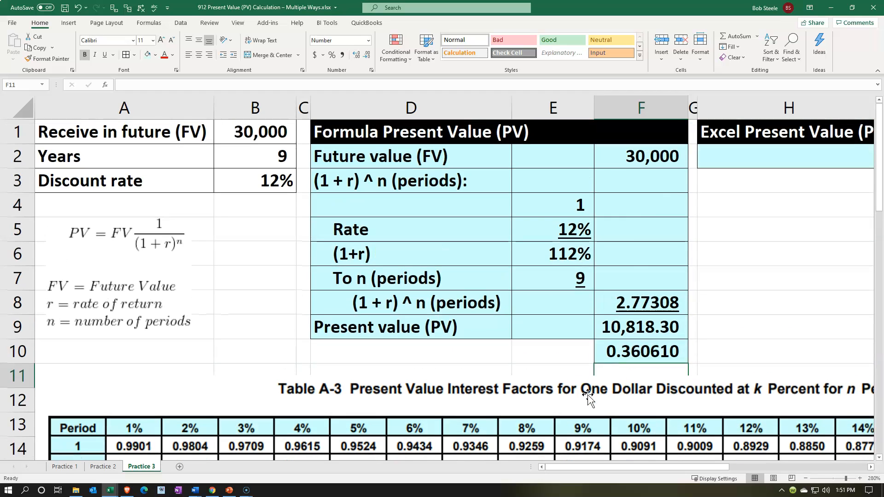
- Label H2 in the Excel Present Value section as Present value (PV)
{"action": "left_click", "coordinate": [667, 175]}
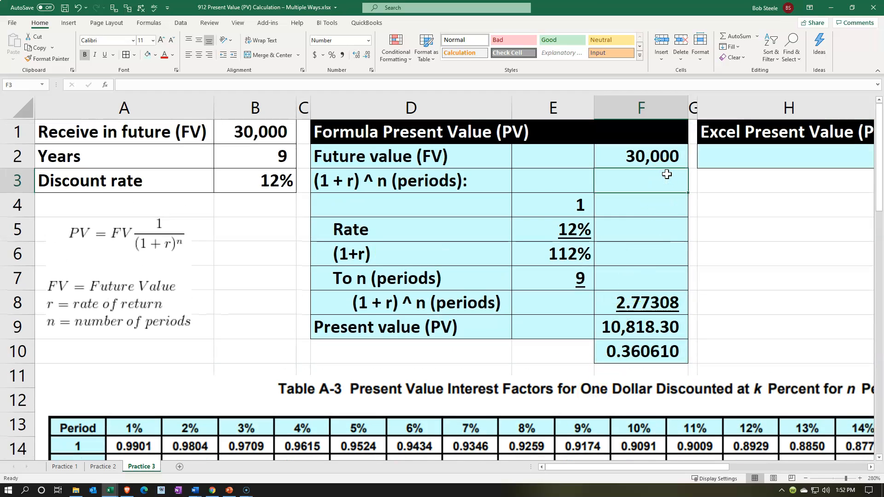
{"action": "key", "text": "Right"}
{"action": "key", "text": "Right"}
{"action": "key", "text": "Right"}
{"action": "key", "text": "Up"}
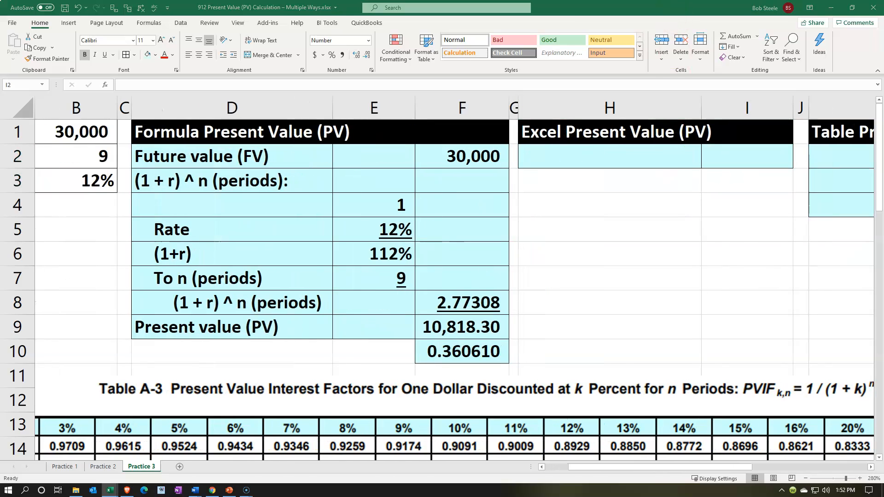
{"action": "left_click", "coordinate": [565, 158]}
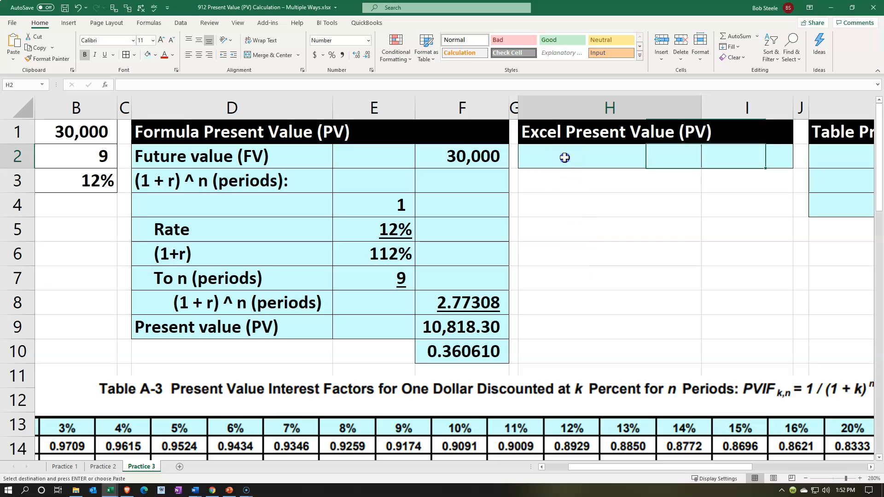
{"action": "type", "text": "Present value (PV)"}
{"action": "key", "text": "Right"}
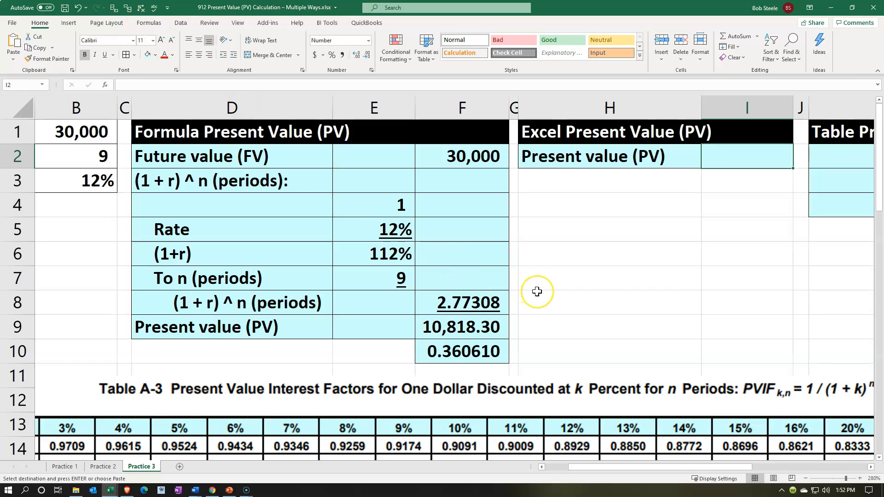
{"action": "type", "text": "=fv"}
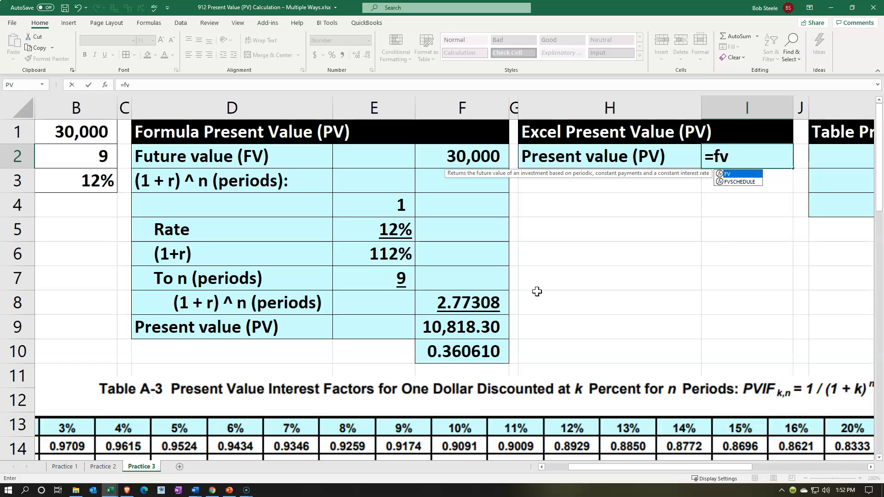
{"action": "key", "text": "Escape"}
{"action": "key", "text": "Escape"}
- Begin a PV formula in I2 with B3 as the rate and B2 as the number of periods
{"action": "type", "text": "=pv"}
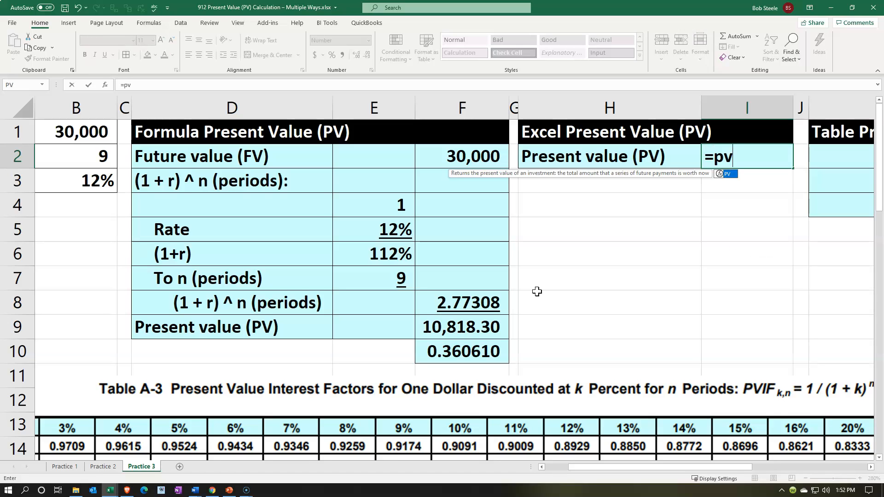
{"action": "type", "text": "("}
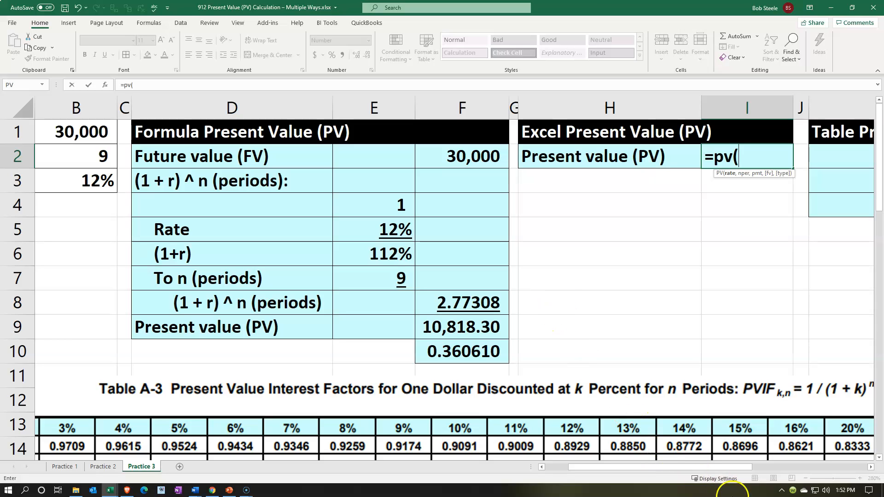
{"action": "left_click_drag", "start_coordinate": [687, 468], "coordinate": [664, 468]}
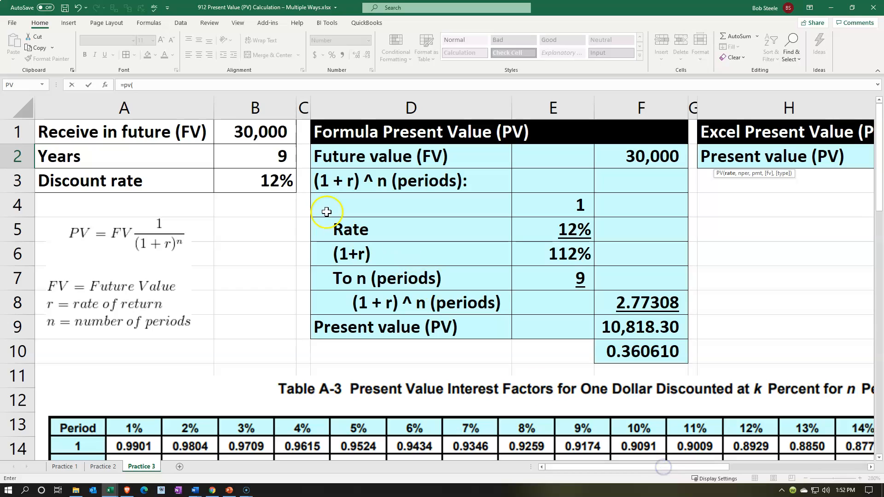
{"action": "left_click", "coordinate": [274, 184]}
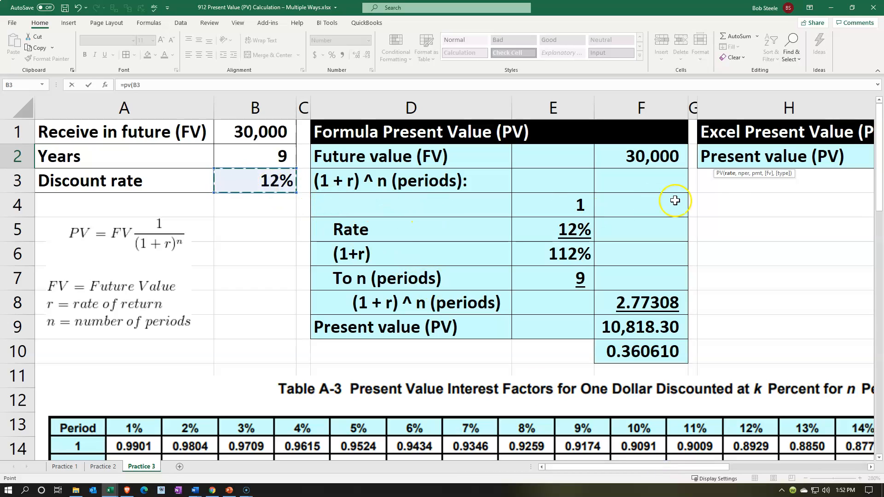
{"action": "type", "text": ","}
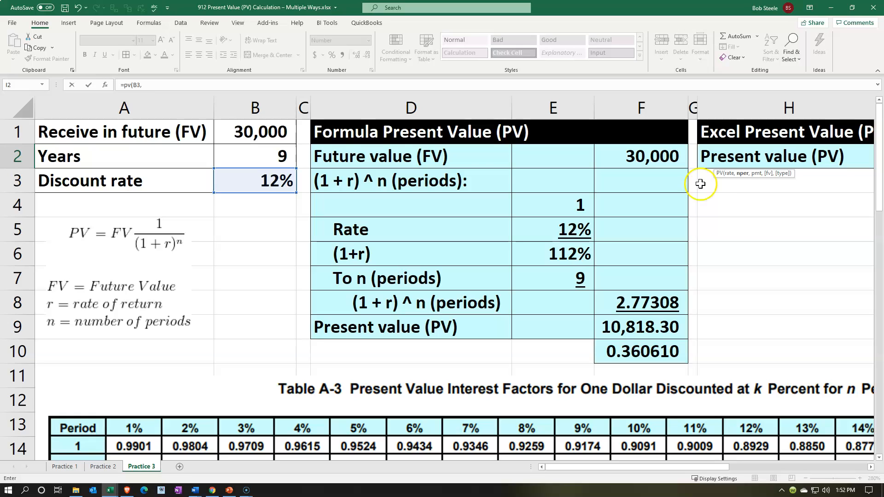
{"action": "left_click", "coordinate": [283, 151]}
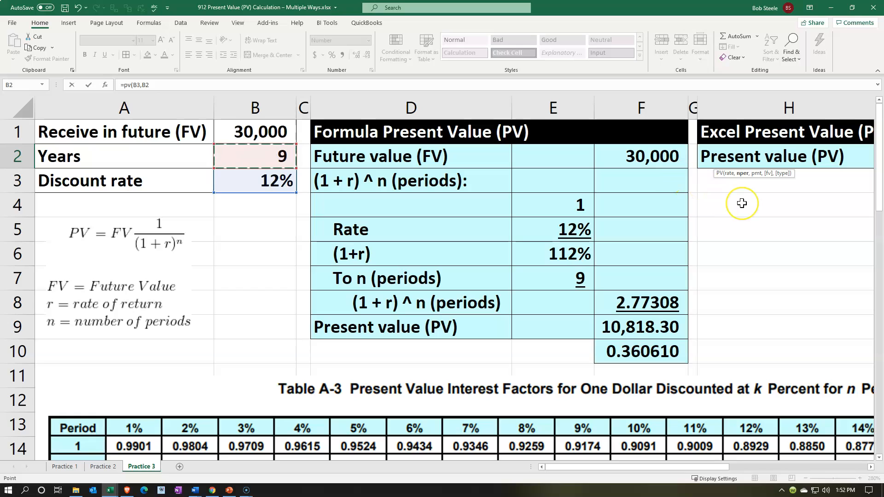
{"action": "type", "text": ","}
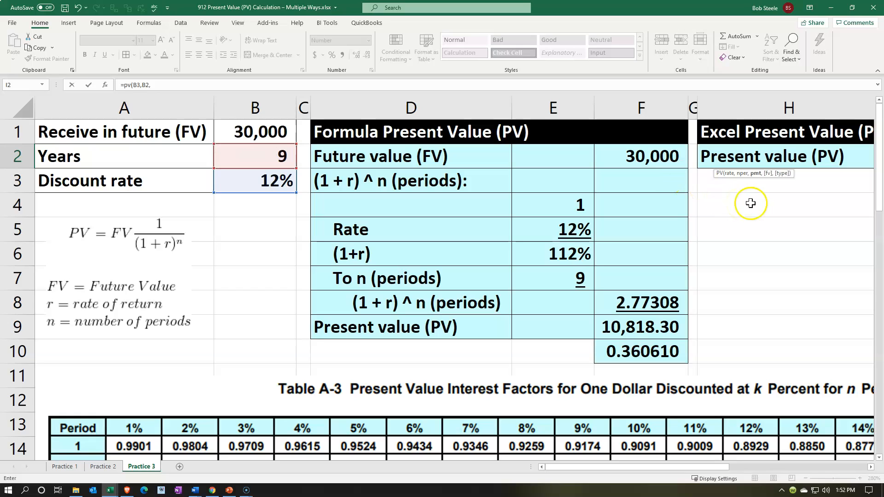
- Try 0 as the payment argument of the PV formula in I2, then leave that argument empty instead
{"action": "left_click_drag", "start_coordinate": [690, 467], "coordinate": [709, 467]}
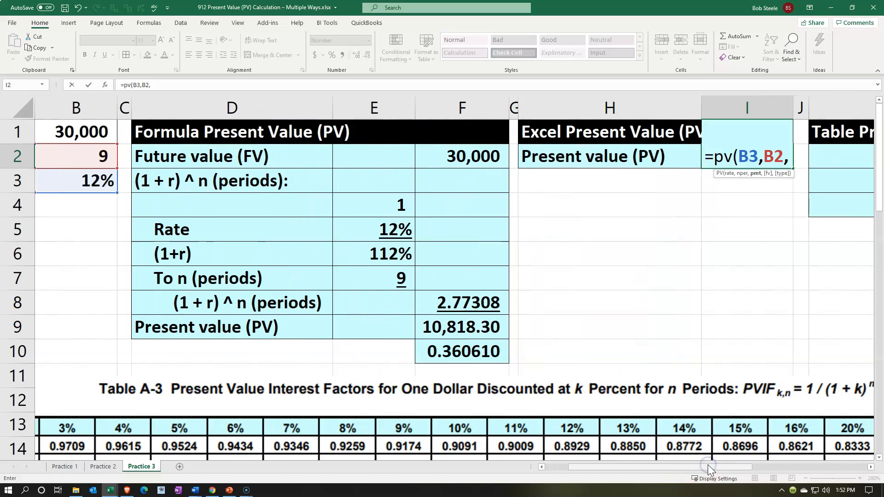
{"action": "type", "text": "0"}
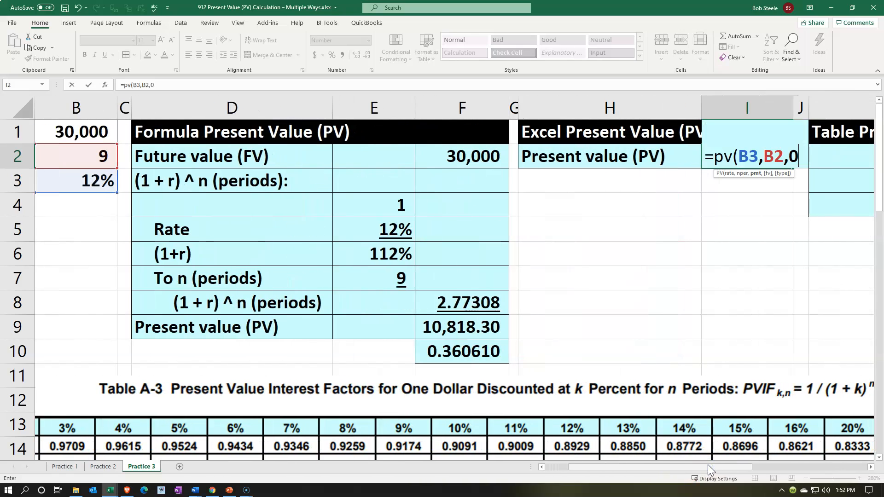
{"action": "type", "text": ","}
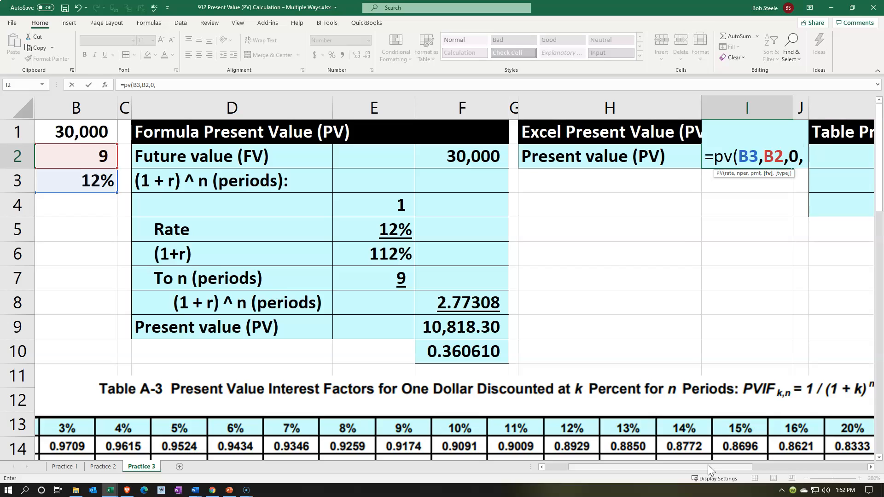
{"action": "key", "text": "BackSpace"}
{"action": "key", "text": "BackSpace"}
{"action": "type", "text": ","}
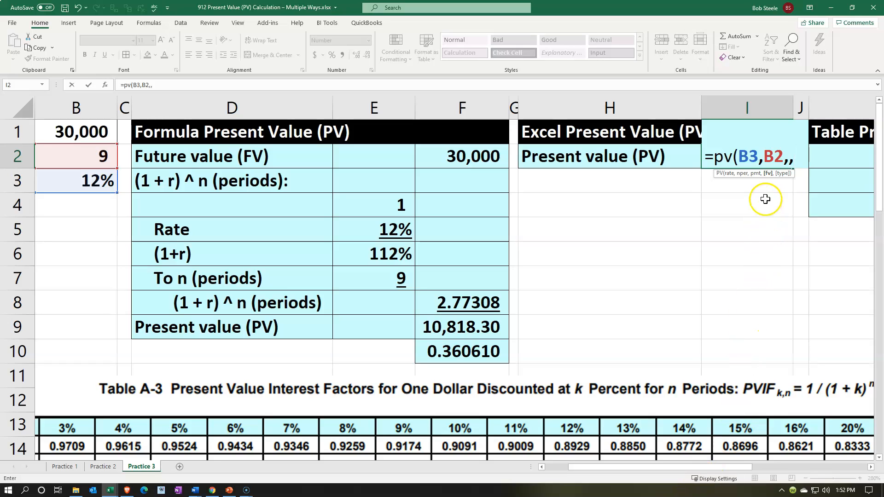
- Complete the formula in I2 as =PV(B3,B2,,B1) and widen column I to fit the number
{"action": "left_click_drag", "start_coordinate": [729, 473], "coordinate": [598, 482]}
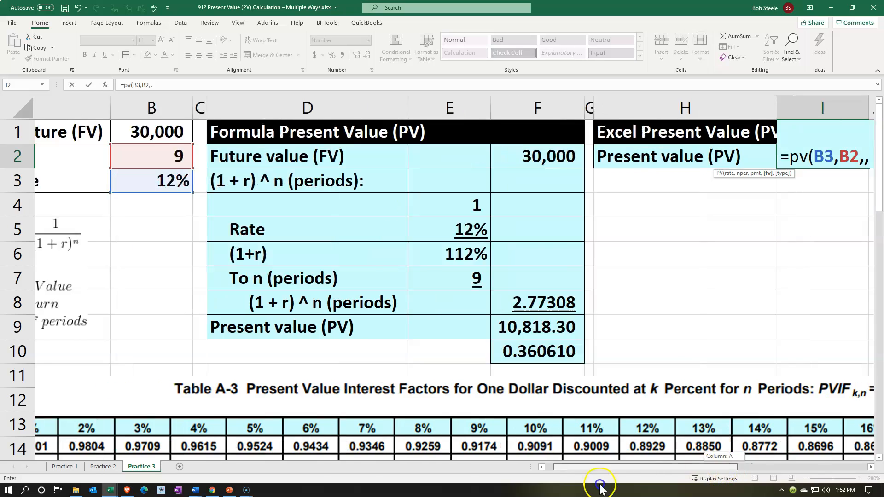
{"action": "left_click", "coordinate": [277, 137]}
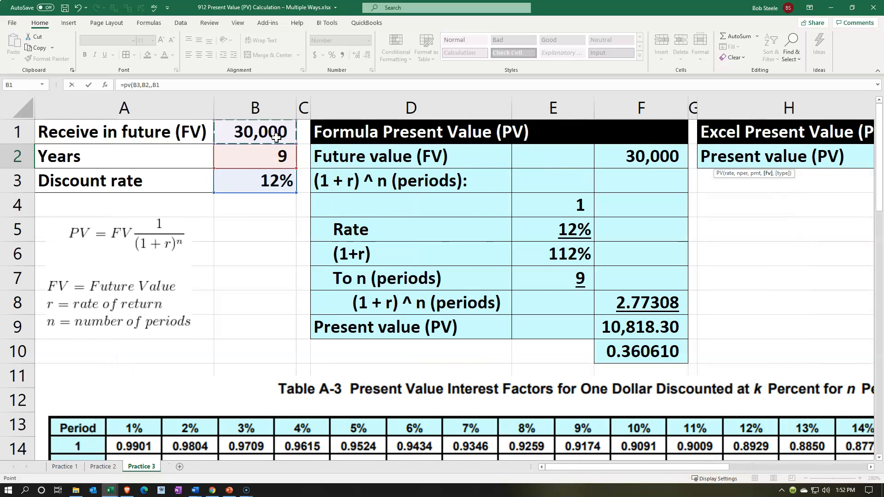
{"action": "left_click_drag", "start_coordinate": [634, 468], "coordinate": [681, 469]}
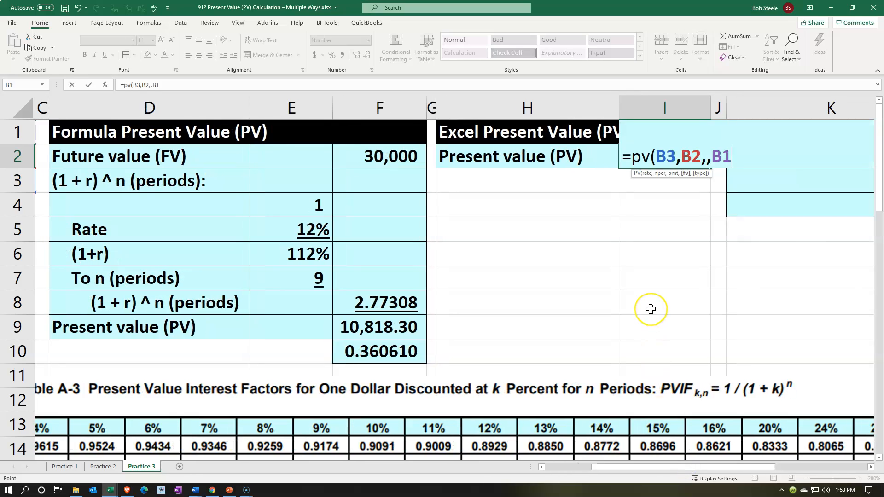
{"action": "type", "text": ")"}
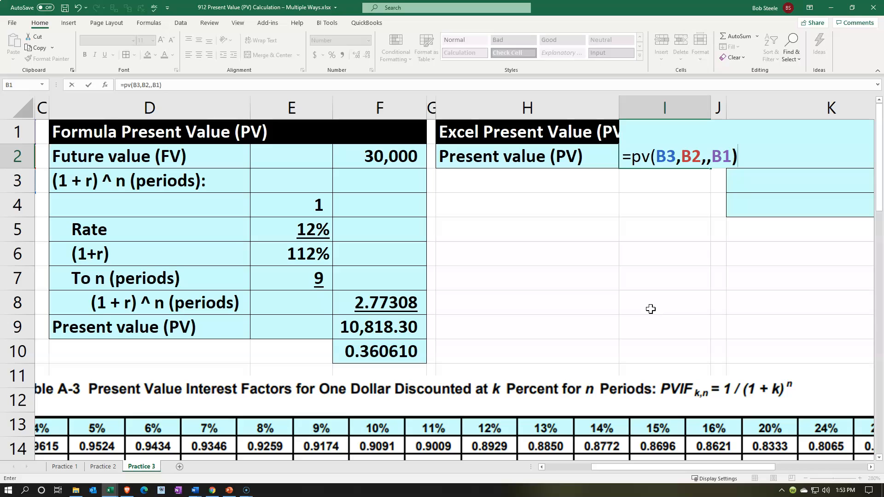
{"action": "key", "text": "Return"}
{"action": "key", "text": "Up"}
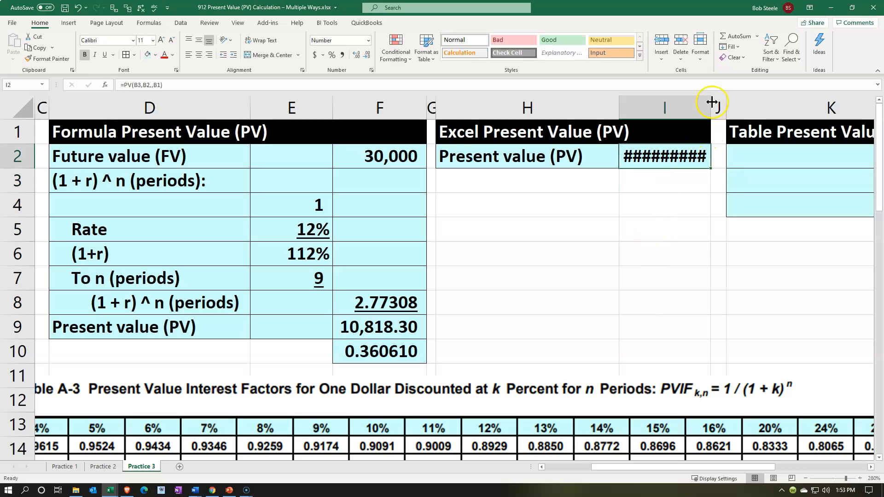
{"action": "left_click_drag", "start_coordinate": [712, 105], "coordinate": [718, 109]}
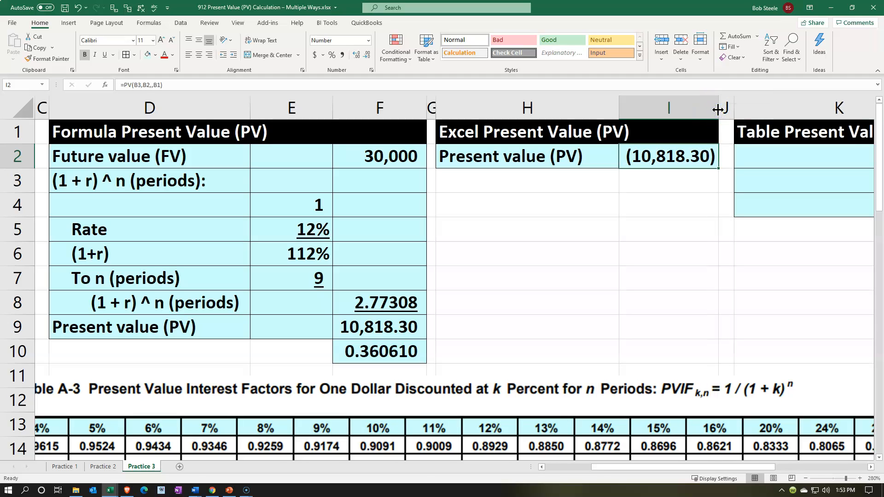
- Reverse the sign of the result in I2 by changing the formula to =-PV(B3,B2,,B1)
{"action": "double_click", "coordinate": [635, 157]}
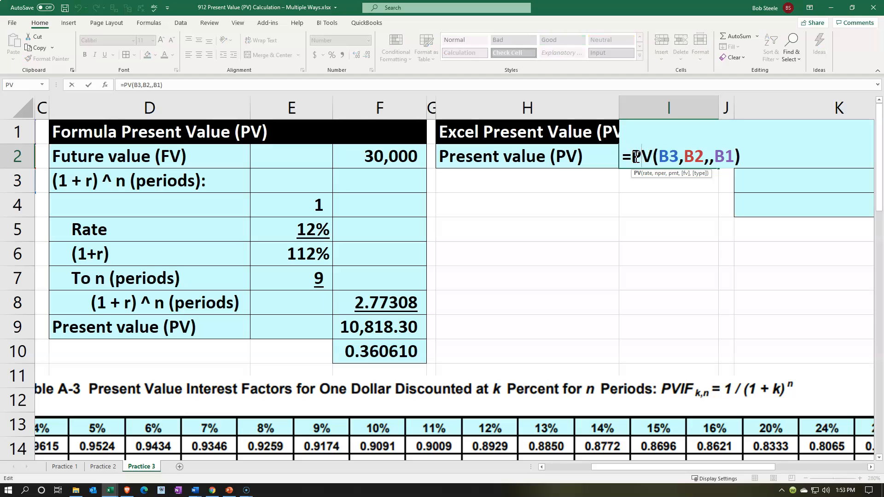
{"action": "left_click", "coordinate": [632, 157]}
{"action": "type", "text": "-"}
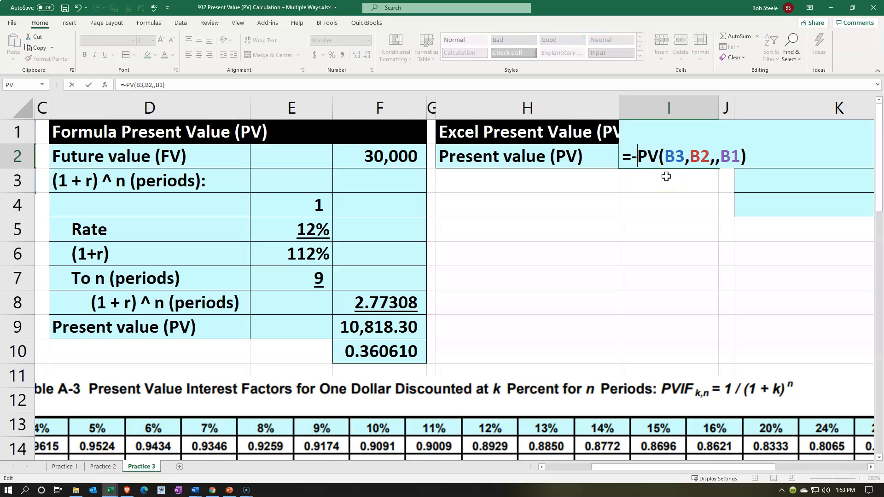
{"action": "key", "text": "Return"}
{"action": "key", "text": "Up"}
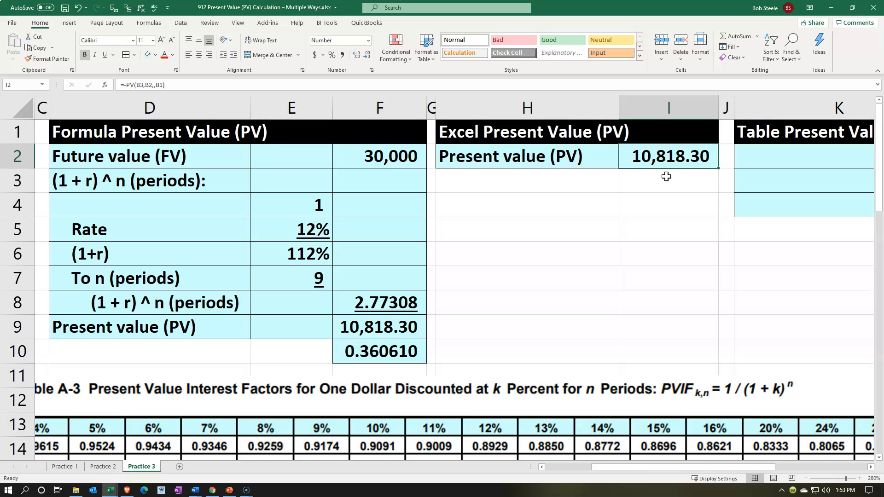
- Label K2 in the Table Present Value section as Amount
{"action": "key", "text": "Right"}
{"action": "key", "text": "Right"}
{"action": "key", "text": "Right"}
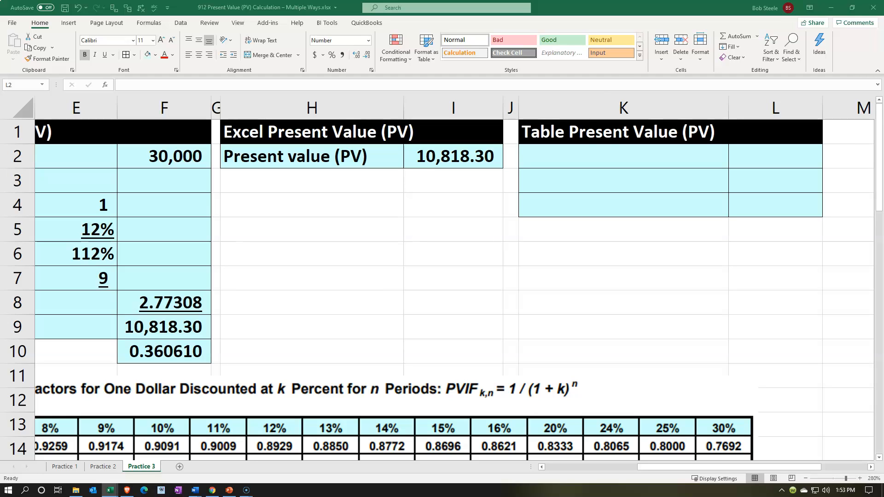
{"action": "left_click", "coordinate": [592, 159]}
{"action": "type", "text": "Amount"}
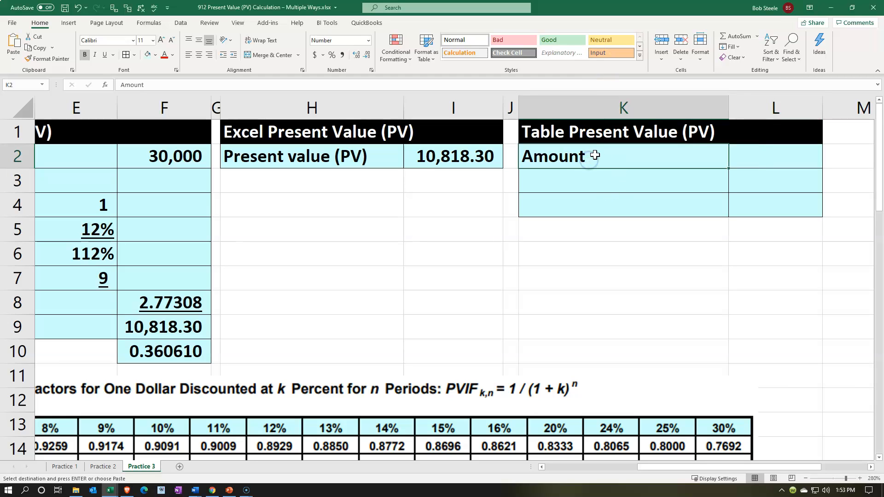
{"action": "key", "text": "Right"}
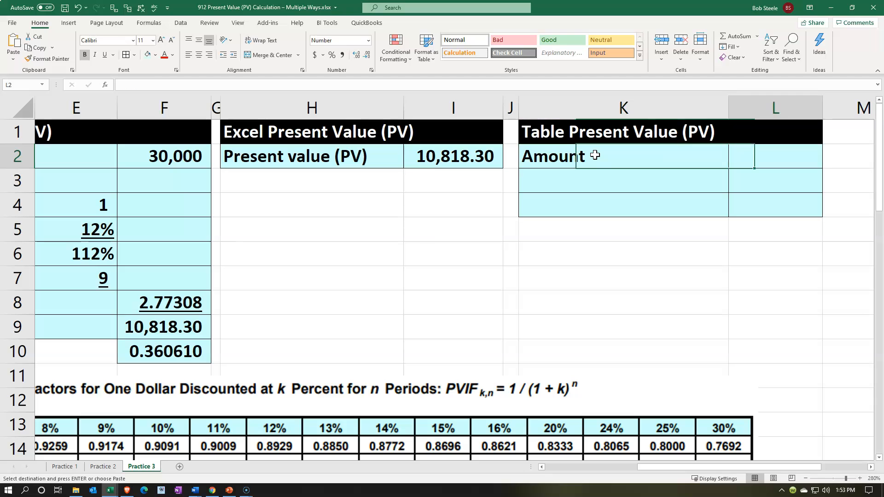
- Link the amount in L2 to the given future value with =B1 and label K3 as Table
{"action": "type", "text": "="}
{"action": "key", "text": "Left"}
{"action": "key", "text": "Left"}
{"action": "key", "text": "Left"}
{"action": "key", "text": "Left"}
{"action": "key", "text": "Left"}
{"action": "key", "text": "Left"}
{"action": "key", "text": "Left"}
{"action": "key", "text": "Left"}
{"action": "key", "text": "Left"}
{"action": "key", "text": "Left"}
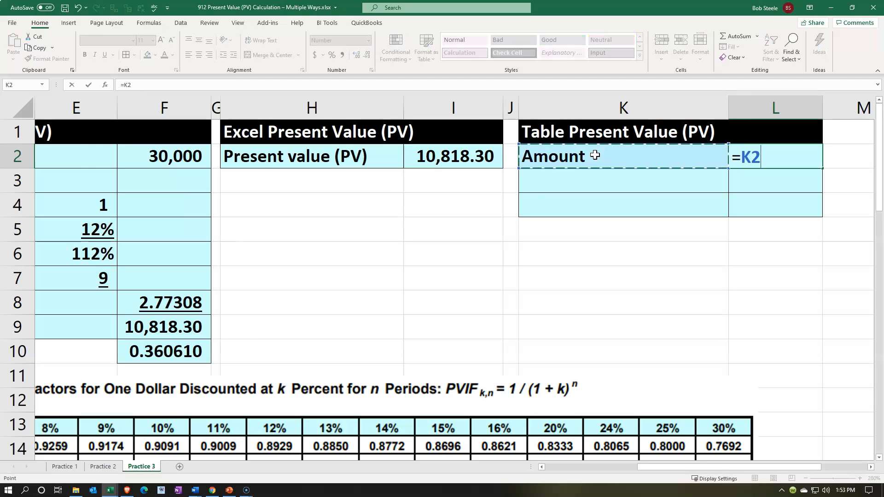
{"action": "key", "text": "Up"}
{"action": "key", "text": "Return"}
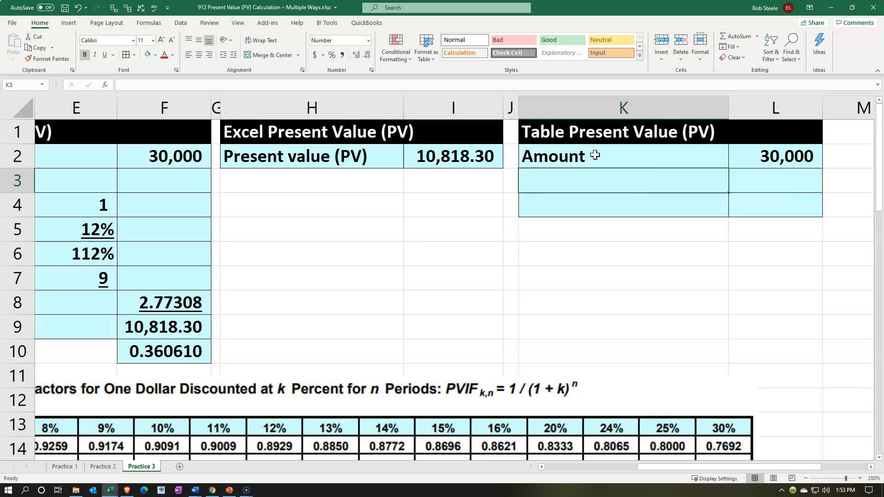
{"action": "type", "text": "Table"}
{"action": "key", "text": "Return"}
- Look up the present value factor for 12% and 9 periods in Table A-3
{"action": "key", "text": "Left"}
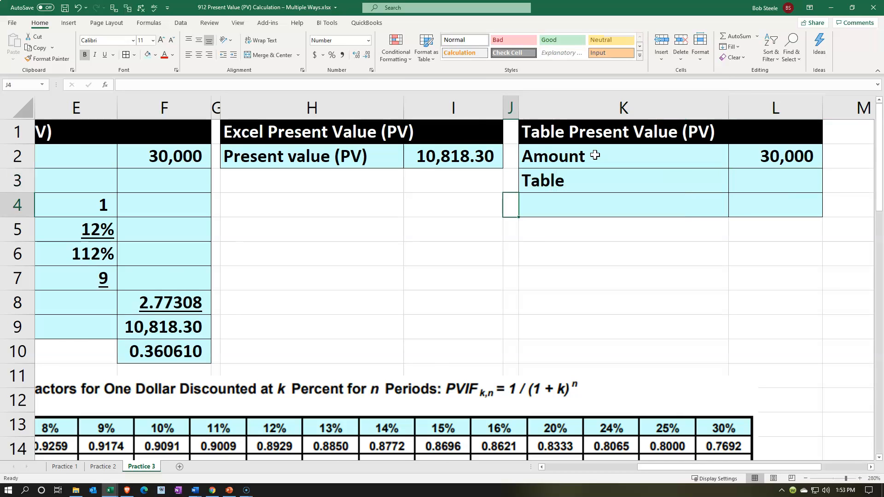
{"action": "key", "text": "Left"}
{"action": "key", "text": "Left"}
{"action": "key", "text": "Left"}
{"action": "key", "text": "Left"}
{"action": "key", "text": "Left"}
{"action": "key", "text": "Left"}
{"action": "key", "text": "Left"}
{"action": "key", "text": "Left"}
{"action": "key", "text": "Left"}
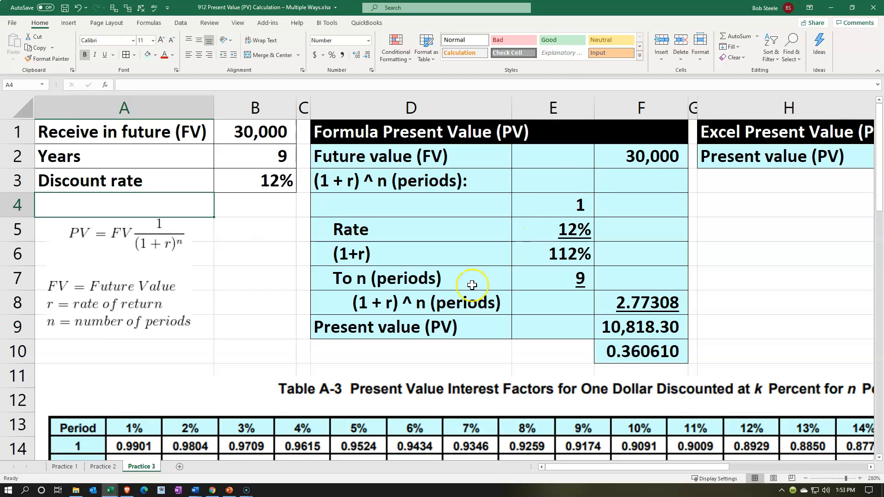
{"action": "scroll", "coordinate": [472, 283], "scroll_direction": "down", "scroll_amount": 1}
{"action": "scroll", "coordinate": [471, 283], "scroll_direction": "up", "scroll_amount": 1}
{"action": "scroll", "coordinate": [471, 283], "scroll_direction": "down", "scroll_amount": 2}
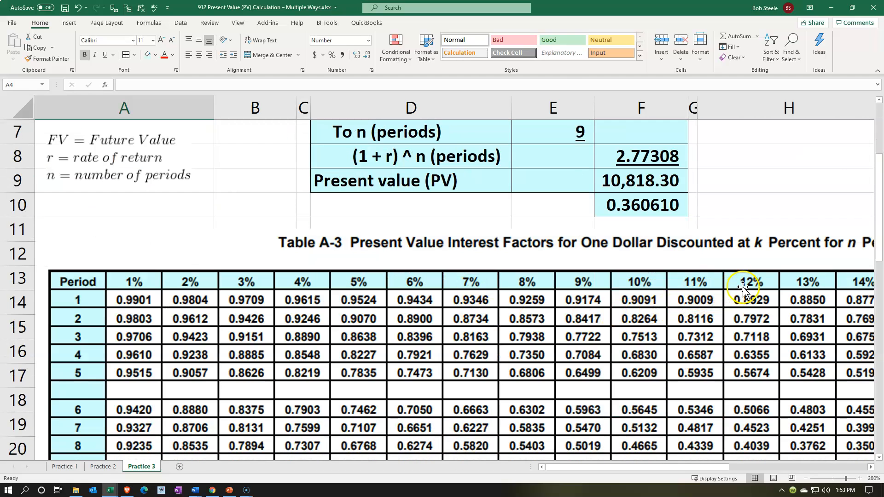
{"action": "scroll", "coordinate": [738, 285], "scroll_direction": "down", "scroll_amount": 1}
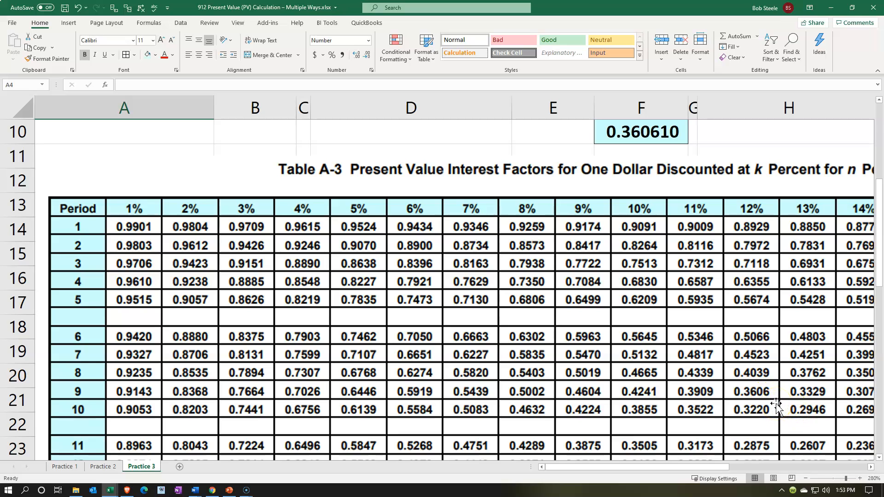
{"action": "scroll", "coordinate": [776, 404], "scroll_direction": "up", "scroll_amount": 3}
{"action": "left_click", "coordinate": [803, 266]}
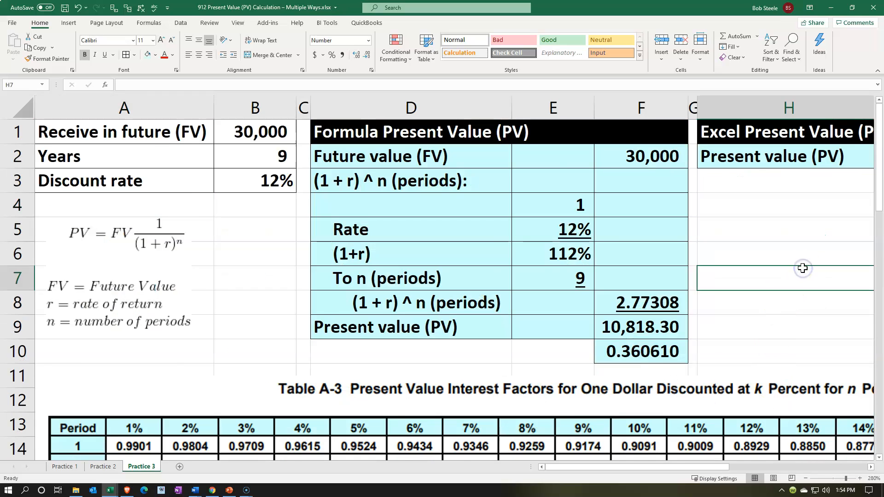
- Enter the Table A-3 factor .3606 in L3 beside the Table label
{"action": "key", "text": "Right"}
{"action": "key", "text": "Right"}
{"action": "key", "text": "Right"}
{"action": "key", "text": "Right"}
{"action": "key", "text": "Up"}
{"action": "key", "text": "Up"}
{"action": "key", "text": "Up"}
{"action": "key", "text": "Up"}
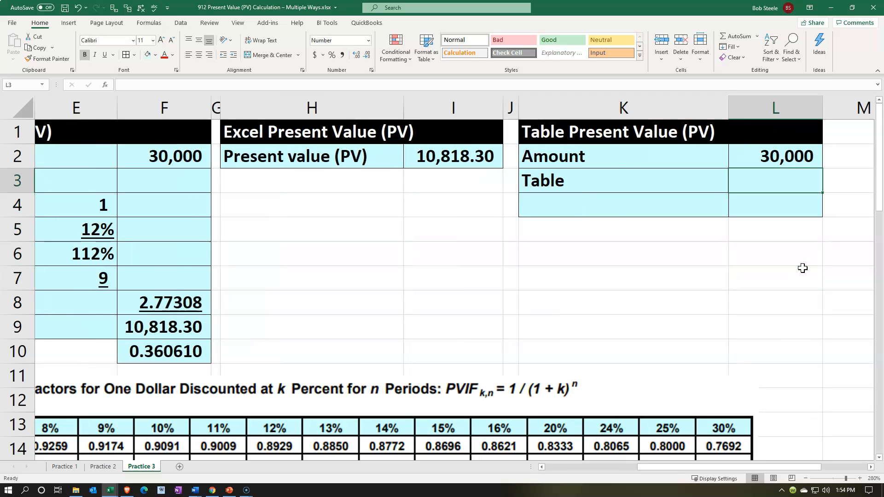
{"action": "type", "text": ".3606"}
{"action": "key", "text": "ctrl+Return"}
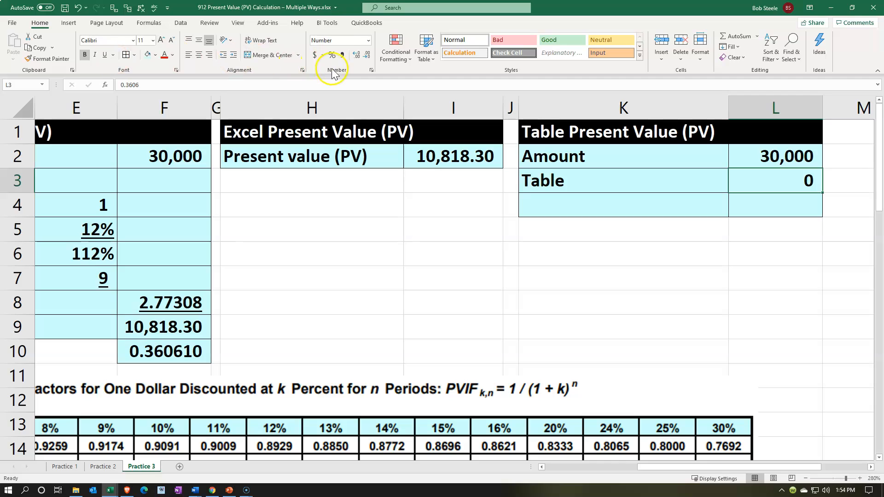
- Format the table factor in L3 to show four decimal places and underline it
{"action": "left_click", "coordinate": [361, 56]}
{"action": "left_click", "coordinate": [362, 56]}
{"action": "left_click", "coordinate": [362, 57]}
{"action": "left_click", "coordinate": [362, 56]}
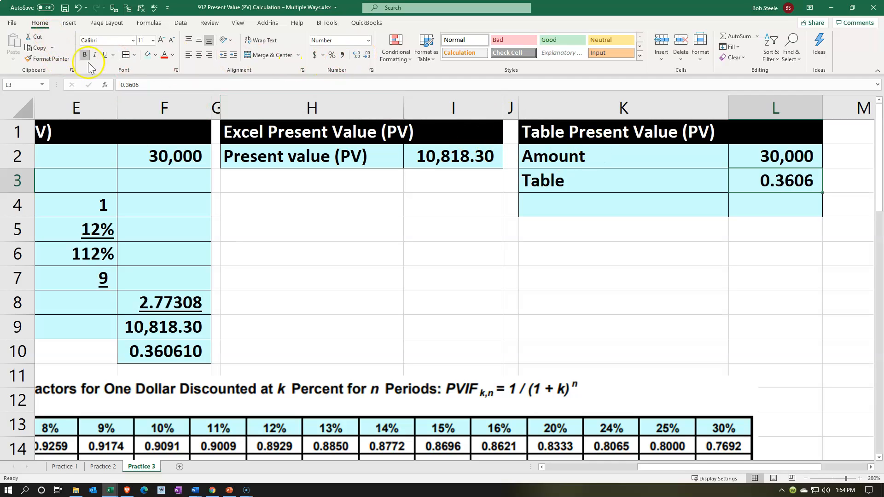
{"action": "left_click", "coordinate": [105, 55]}
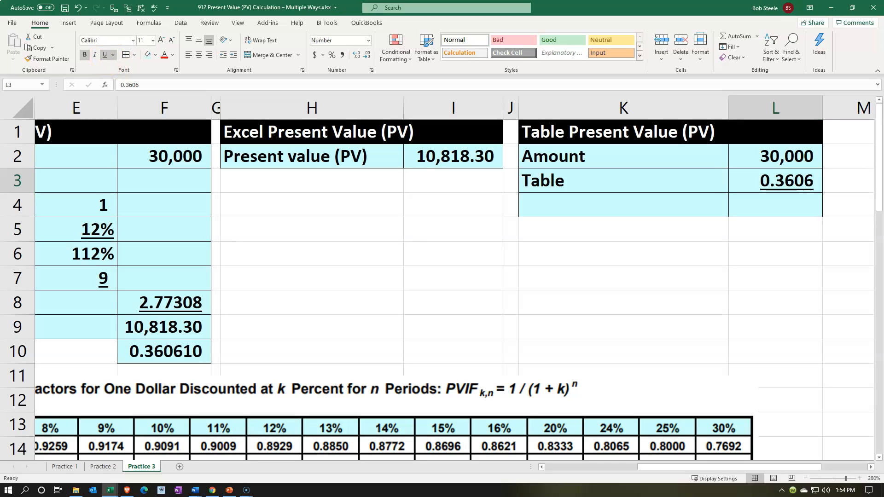
- Label K4 in the Table Present Value section as Present value (PV)
{"action": "key", "text": "ctrl+c"}
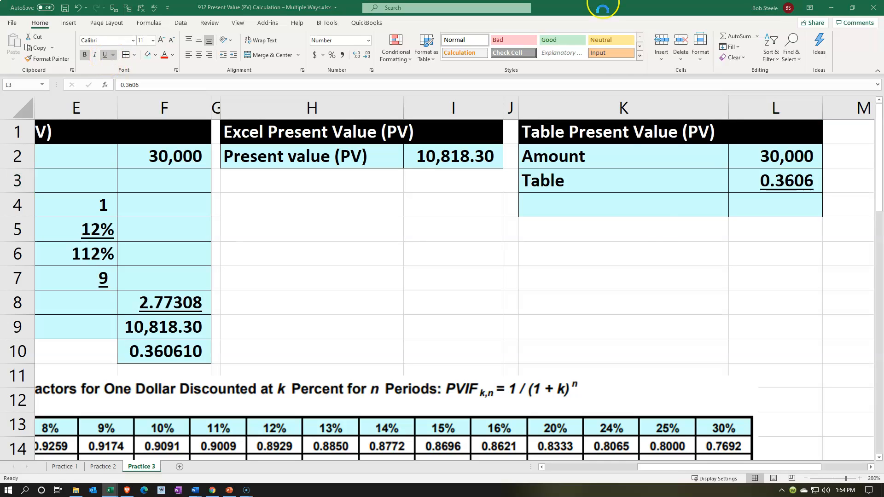
{"action": "left_click", "coordinate": [625, 195]}
{"action": "key", "text": "ctrl+v"}
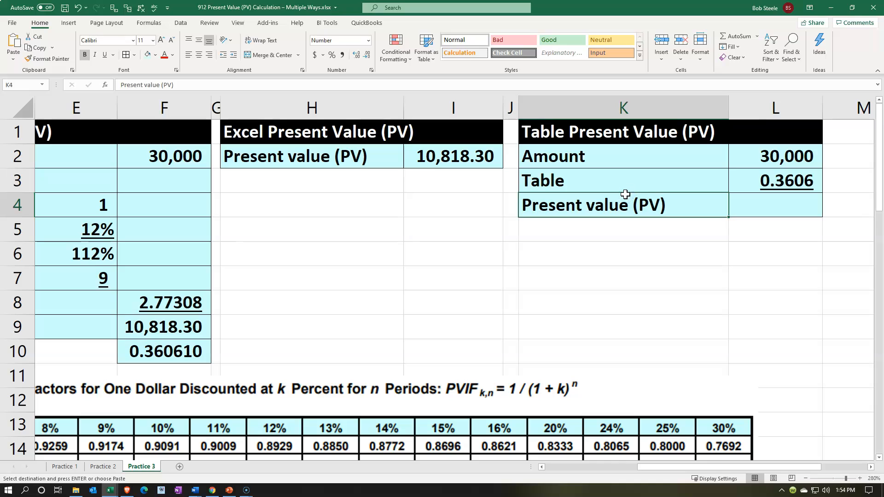
- Calculate the present value in L4 with =L2*L3 and show it with two decimal places
{"action": "key", "text": "Right"}
{"action": "type", "text": "="}
{"action": "key", "text": "Up"}
{"action": "key", "text": "Up"}
{"action": "type", "text": "*"}
{"action": "key", "text": "Up"}
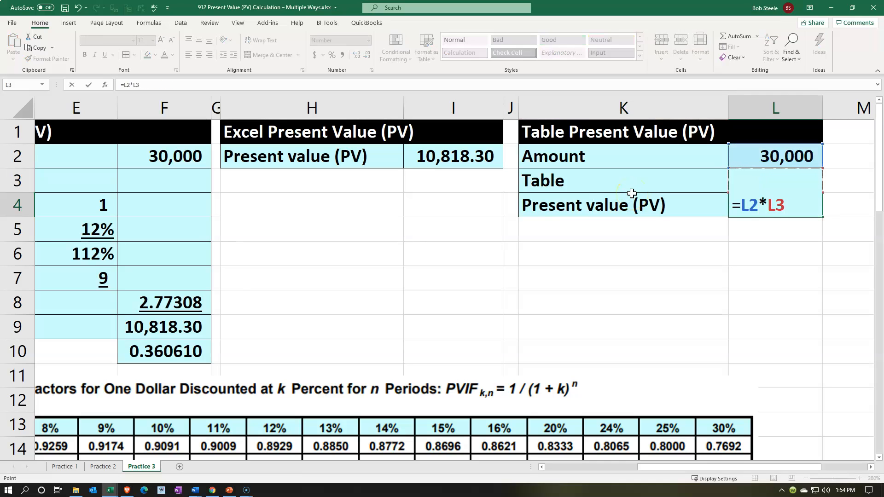
{"action": "key", "text": "Return"}
{"action": "key", "text": "Right"}
{"action": "key", "text": "Up"}
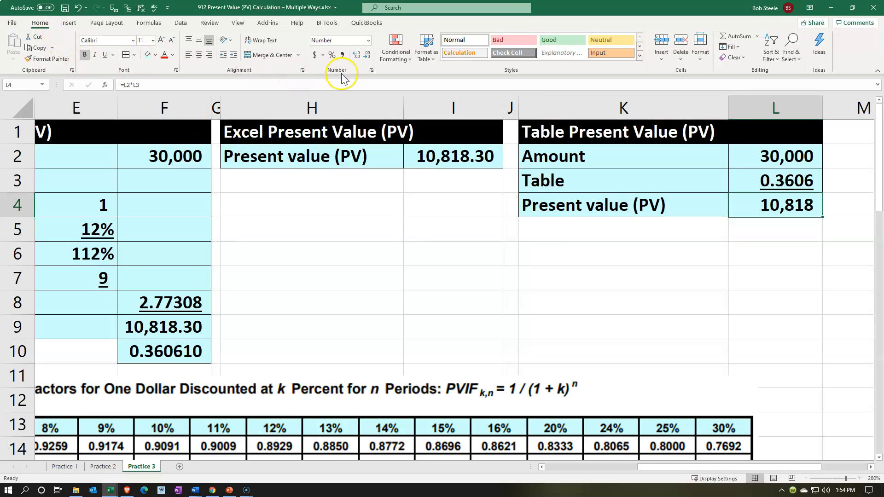
{"action": "left_click", "coordinate": [356, 55]}
{"action": "left_click", "coordinate": [356, 55]}
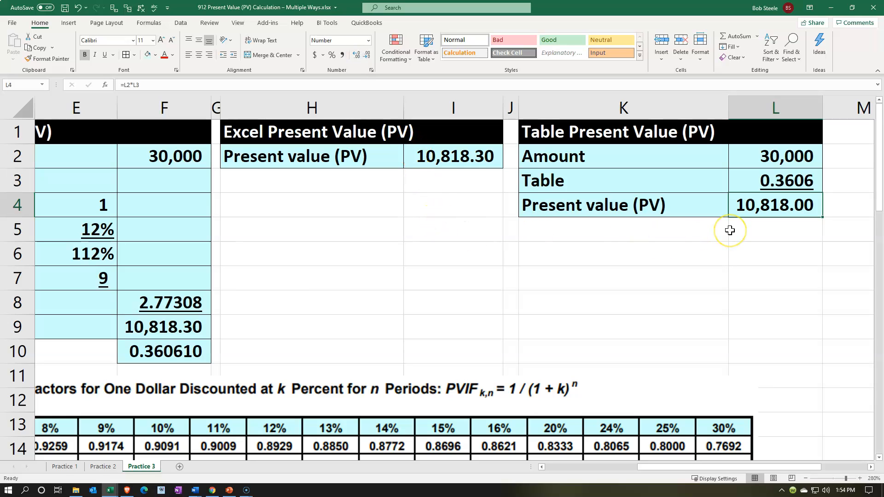
- Compare the rounded table factor in L3 with the calculated factor in F10
{"action": "key", "text": "Up"}
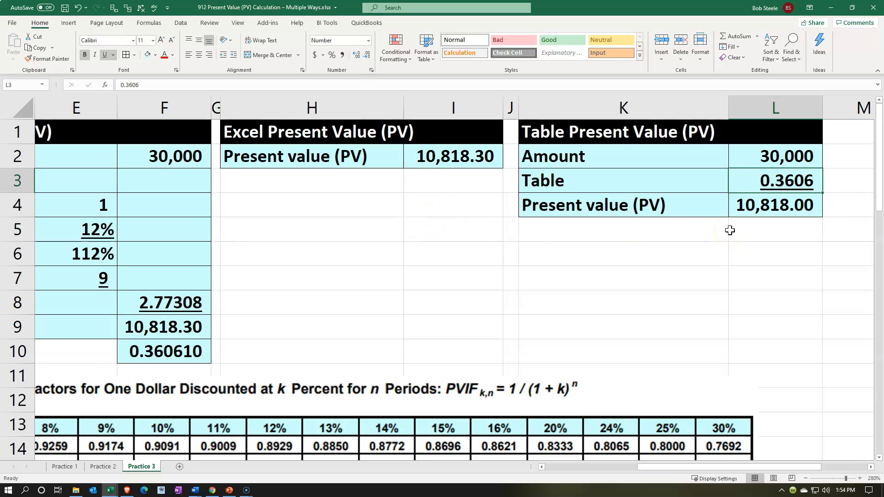
{"action": "key", "text": "Down"}
{"action": "key", "text": "Down"}
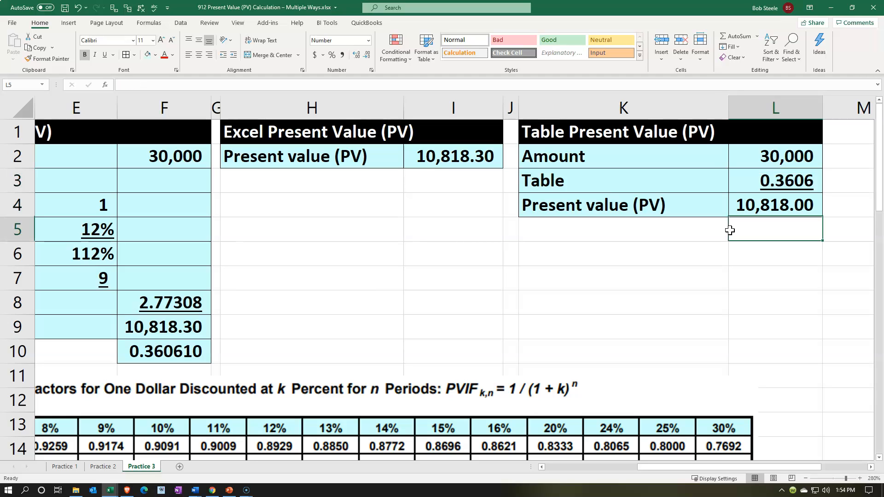
{"action": "key", "text": "Down"}
{"action": "key", "text": "Down"}
{"action": "key", "text": "Left"}
{"action": "key", "text": "Left"}
{"action": "key", "text": "Left"}
{"action": "key", "text": "Left"}
{"action": "key", "text": "Left"}
{"action": "key", "text": "Left"}
{"action": "key", "text": "Down"}
{"action": "key", "text": "Down"}
{"action": "key", "text": "Down"}
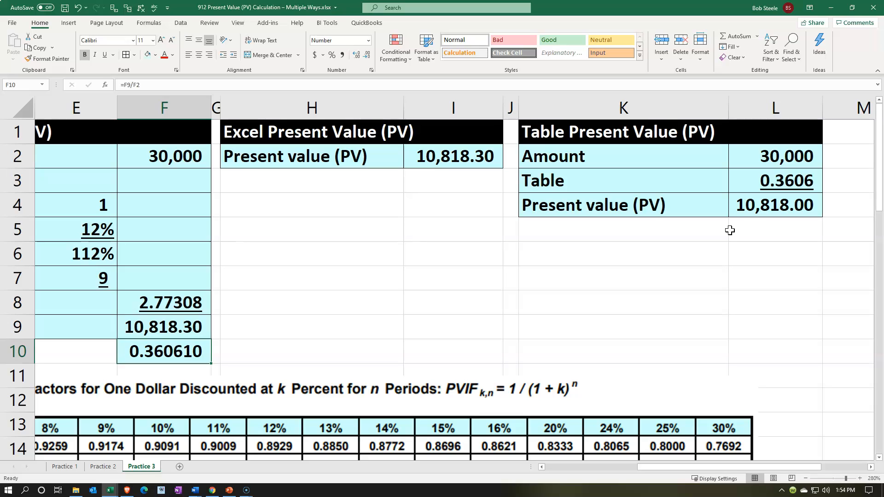
- Review the table method's present value in L4 against the Excel function and step-by-step formula results
{"action": "left_click", "coordinate": [418, 307]}
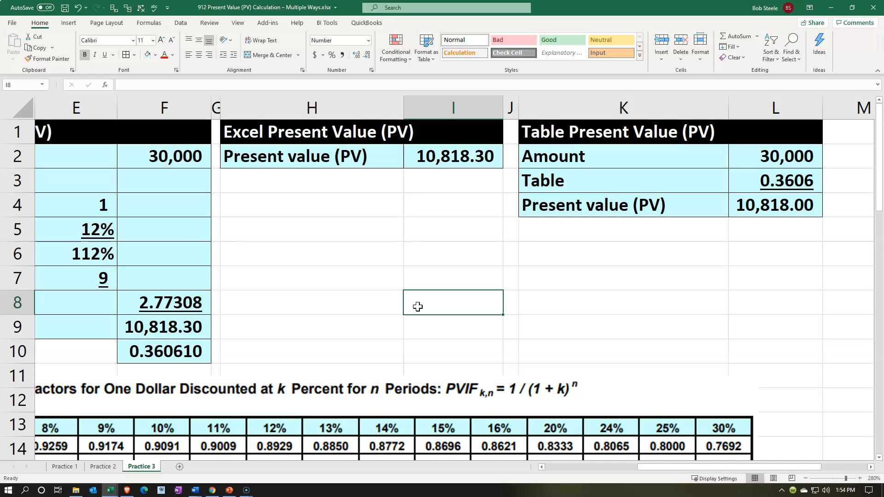
{"action": "key", "text": "Right"}
{"action": "key", "text": "Right"}
{"action": "key", "text": "Right"}
{"action": "key", "text": "Right"}
{"action": "key", "text": "Up"}
{"action": "key", "text": "Up"}
{"action": "key", "text": "Up"}
{"action": "key", "text": "Up"}
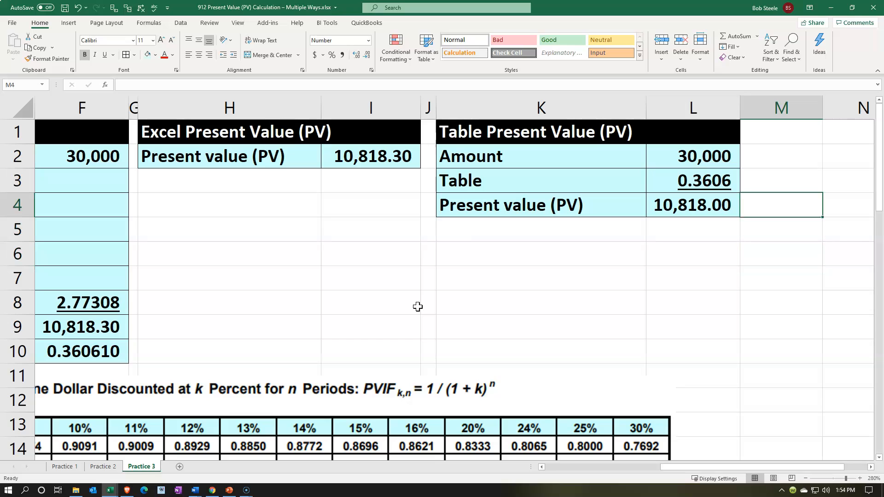
{"action": "key", "text": "Left"}
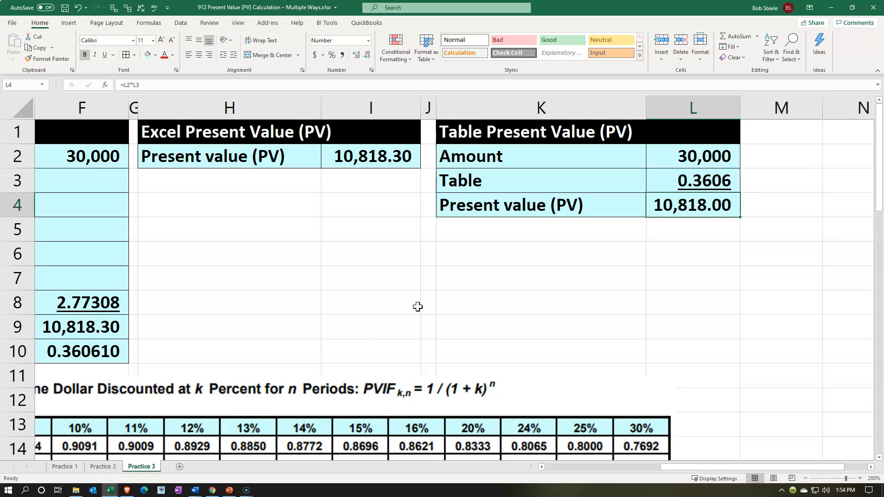
{"action": "key", "text": "Left"}
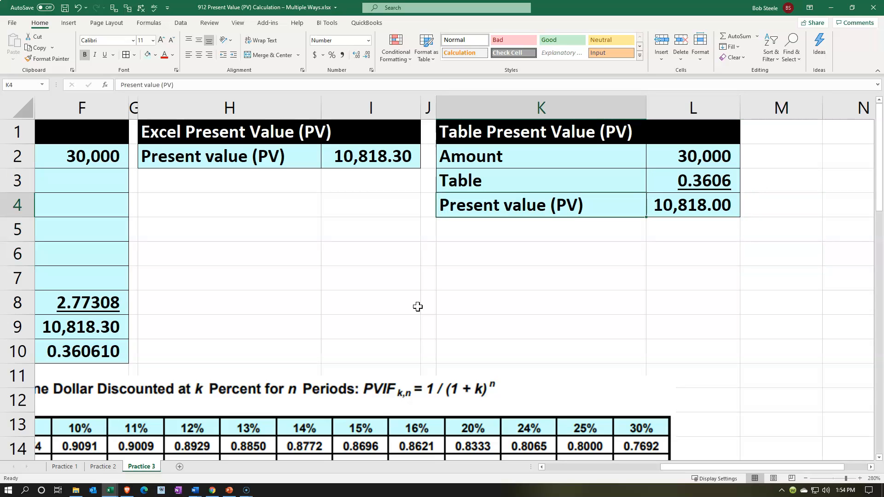
{"action": "key", "text": "Left"}
{"action": "key", "text": "Left"}
{"action": "key", "text": "Left"}
{"action": "key", "text": "Left"}
{"action": "key", "text": "Left"}
{"action": "key", "text": "Left"}
{"action": "key", "text": "Left"}
{"action": "key", "text": "Left"}
{"action": "key", "text": "Left"}
{"action": "key", "text": "Left"}
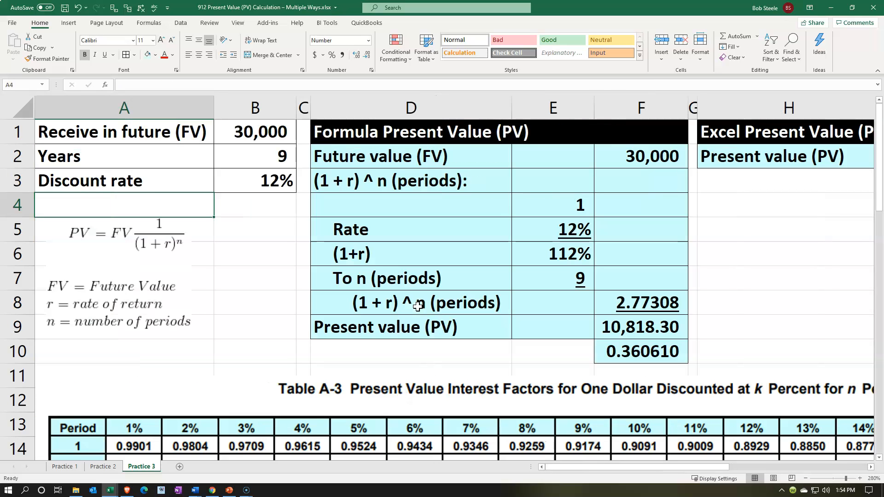